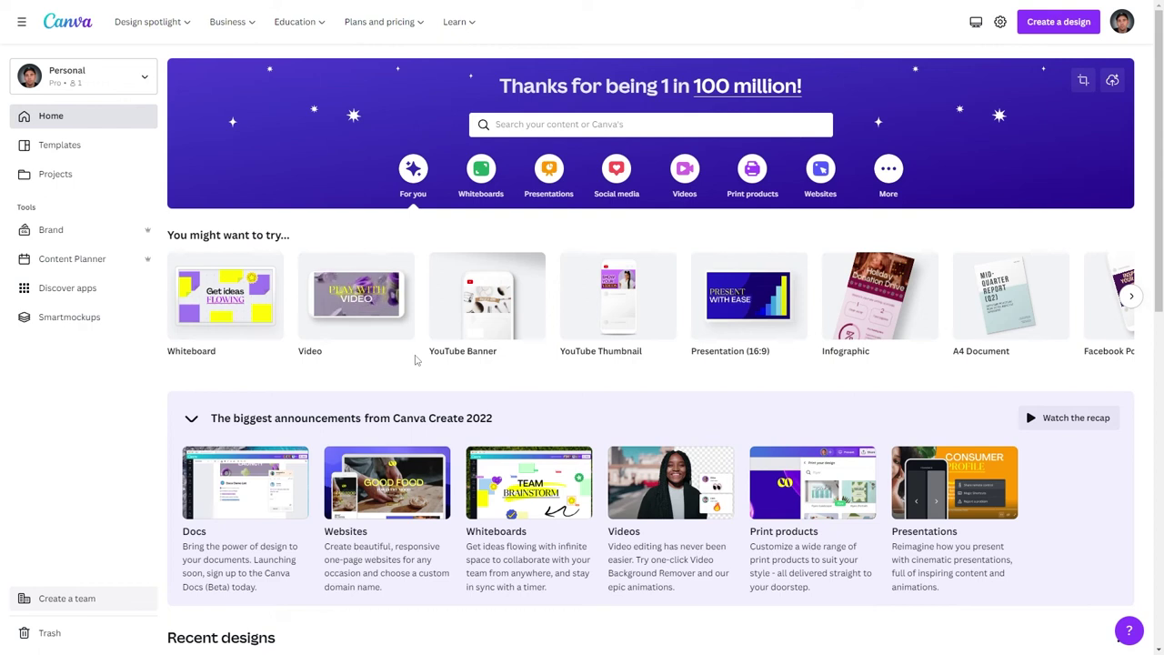
# Step: Create a new custom-size design measuring 2400 × 1200 px
pyautogui.click(1063, 27)
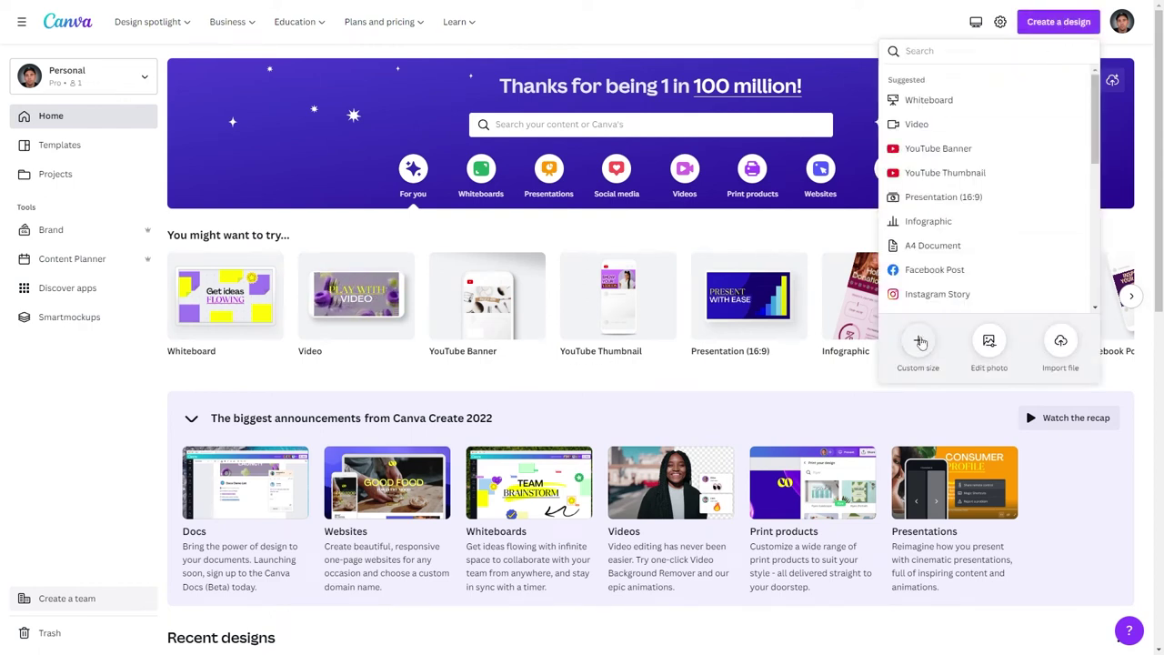
pyautogui.click(920, 342)
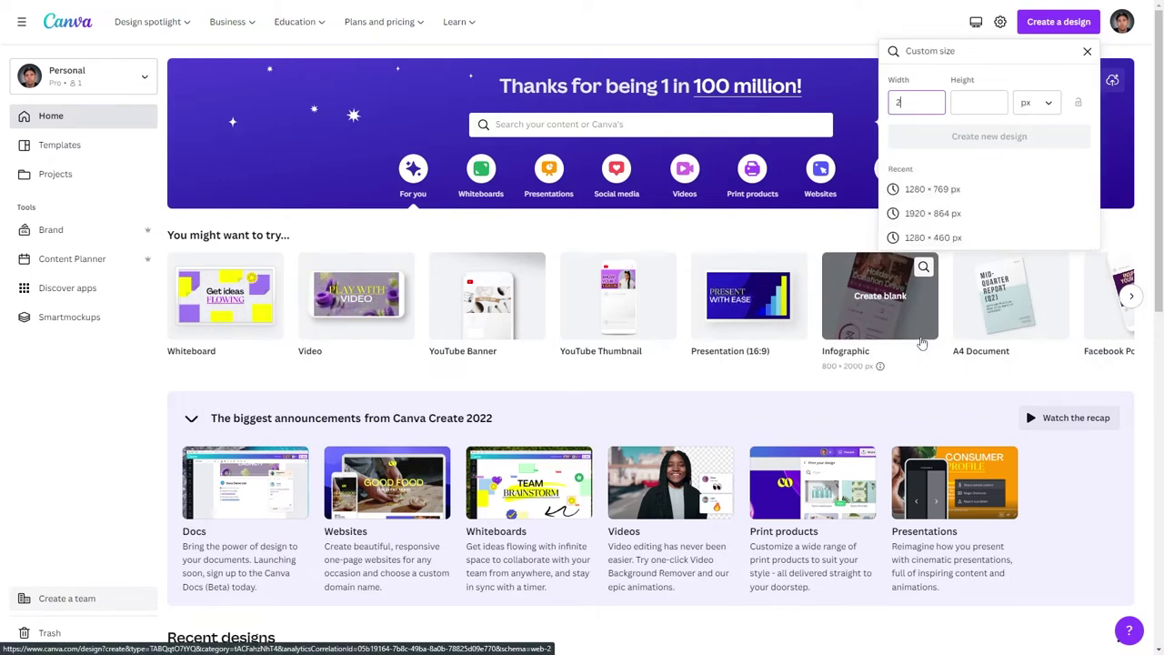
pyautogui.press('Tab')
pyautogui.write('1200')
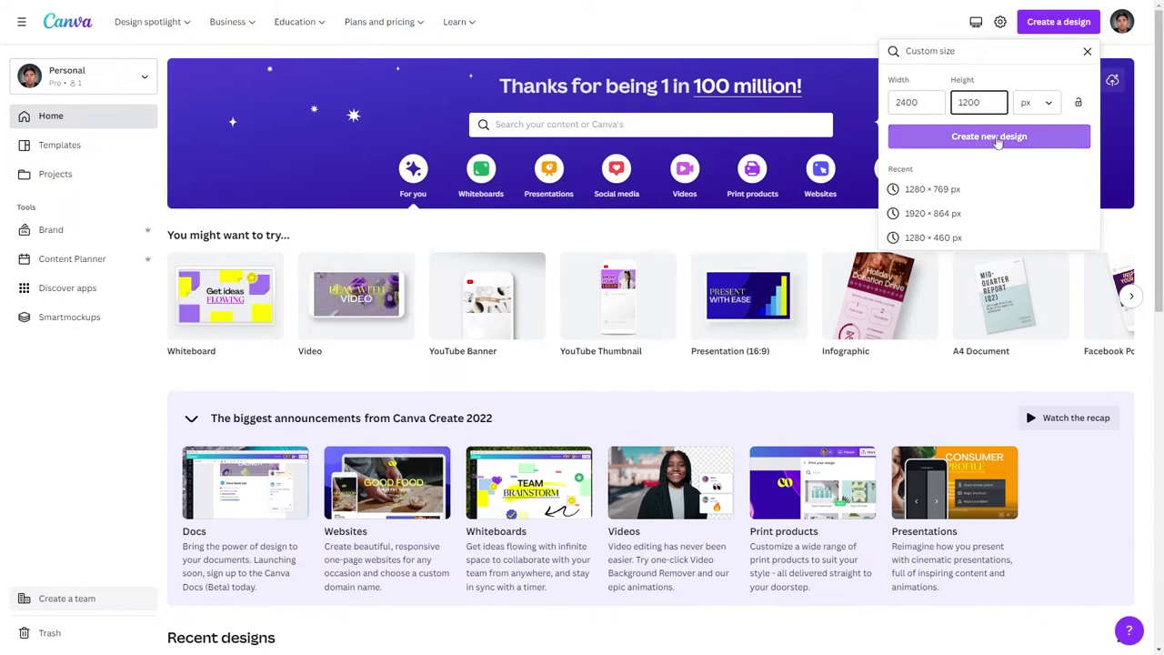
pyautogui.click(999, 139)
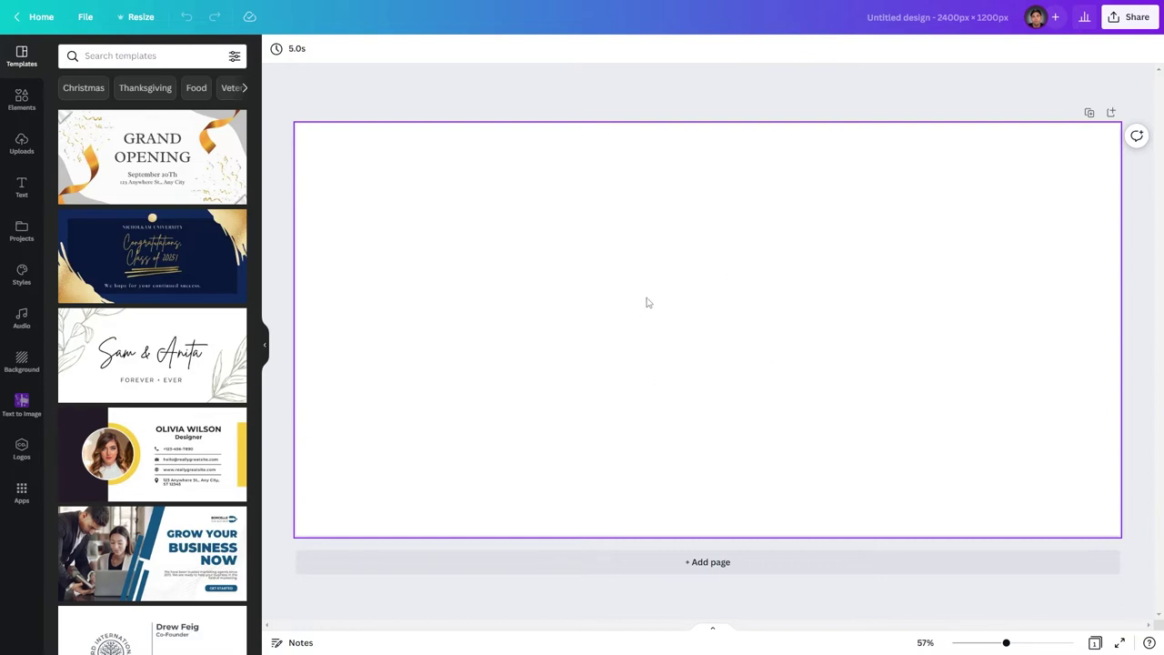
# Step: Search the elements for "frame", add a plain square frame and enlarge it to nearly full page height on the page's right half
pyautogui.click(32, 111)
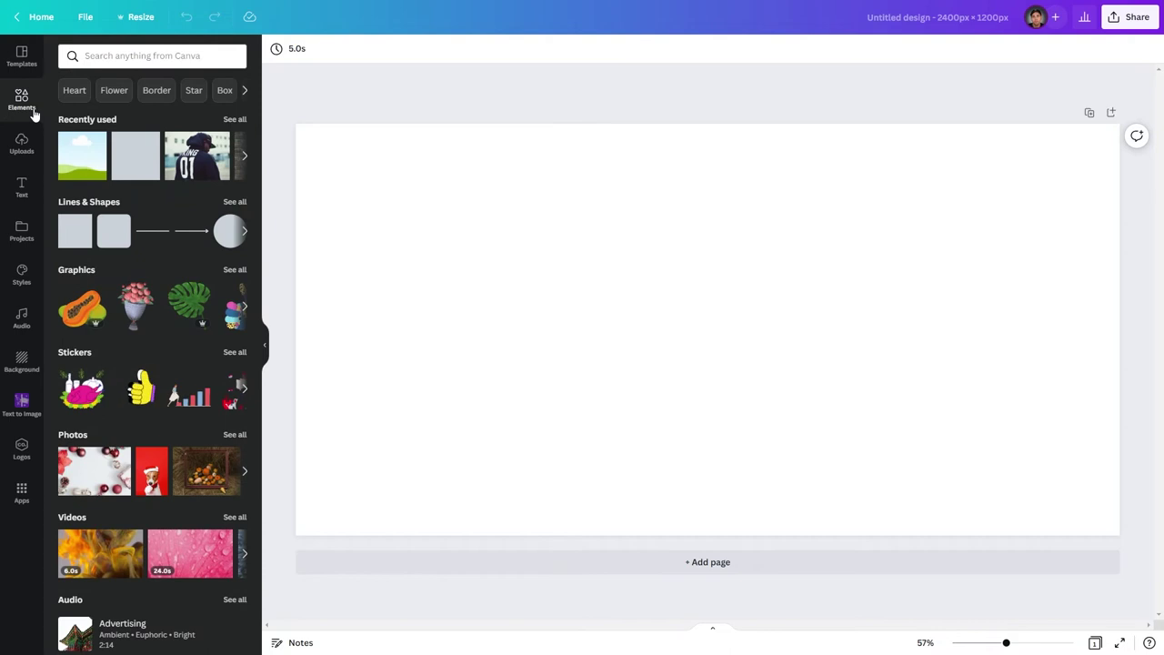
pyautogui.click(153, 56)
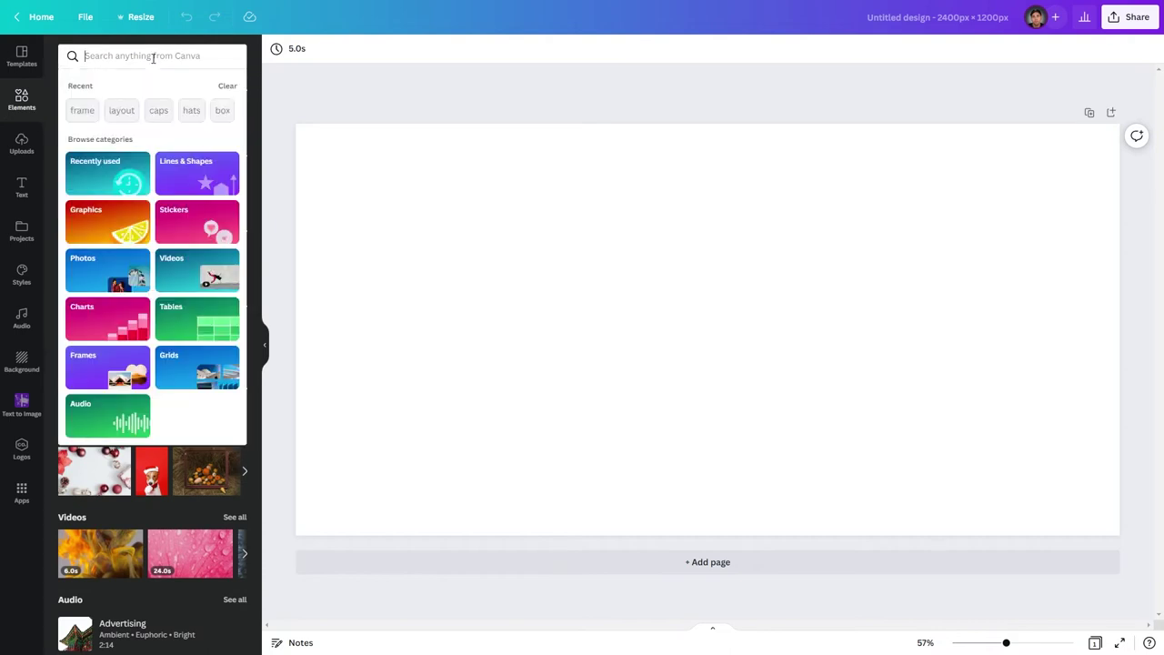
pyautogui.click(83, 110)
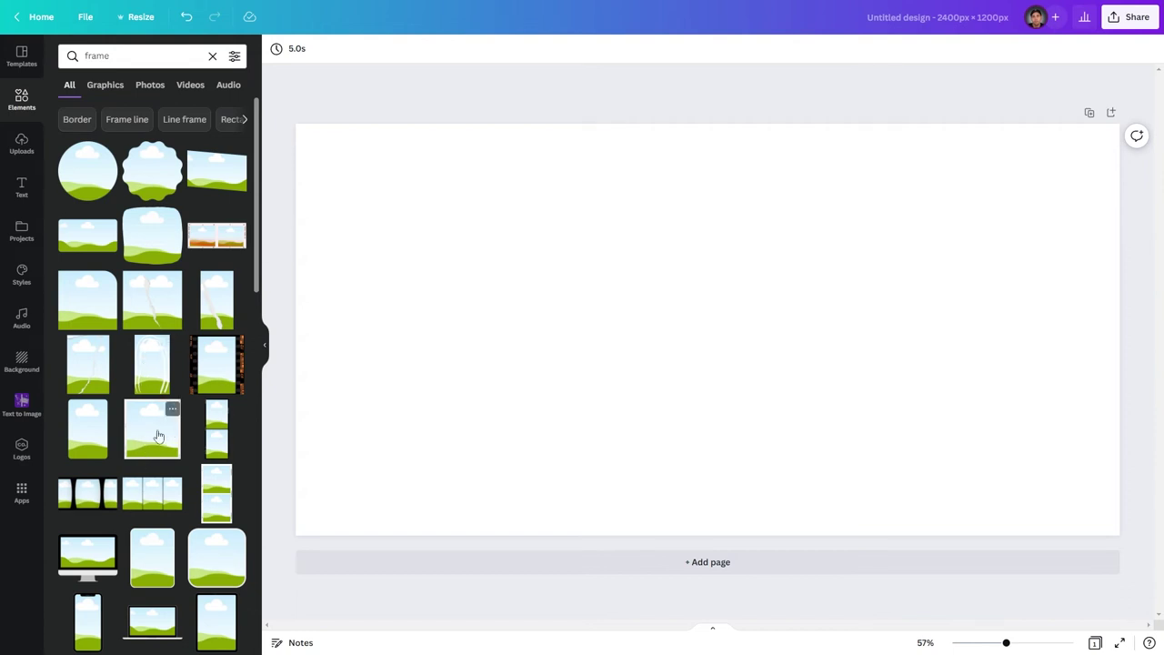
pyautogui.scroll(-3, 158, 436)
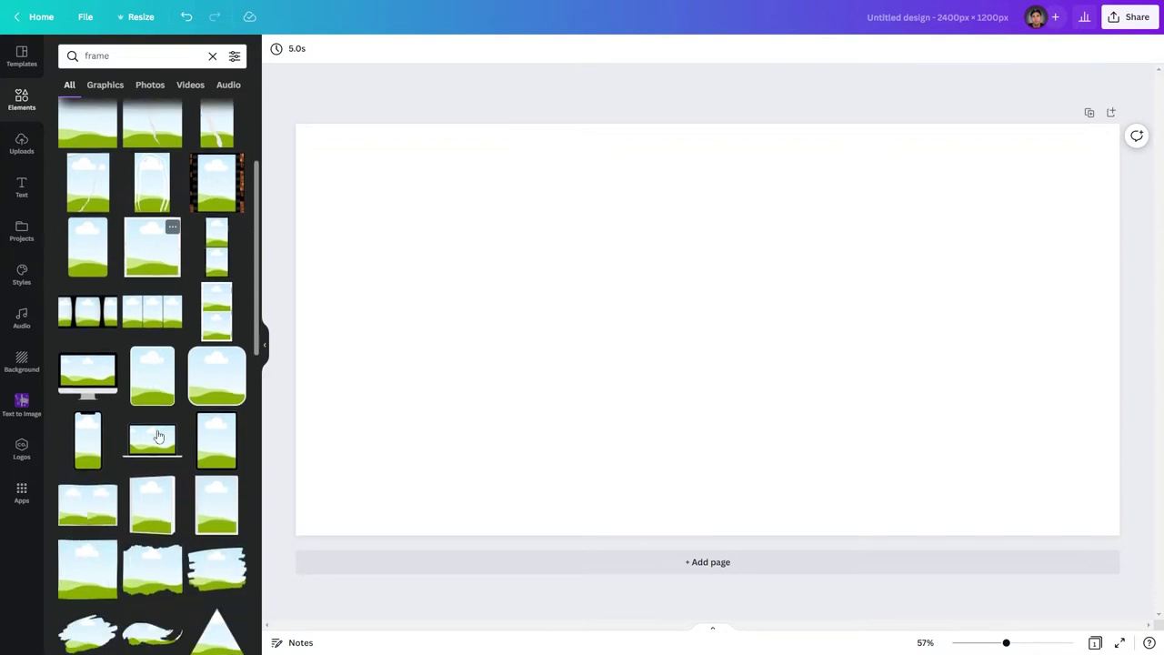
pyautogui.scroll(-5, 158, 436)
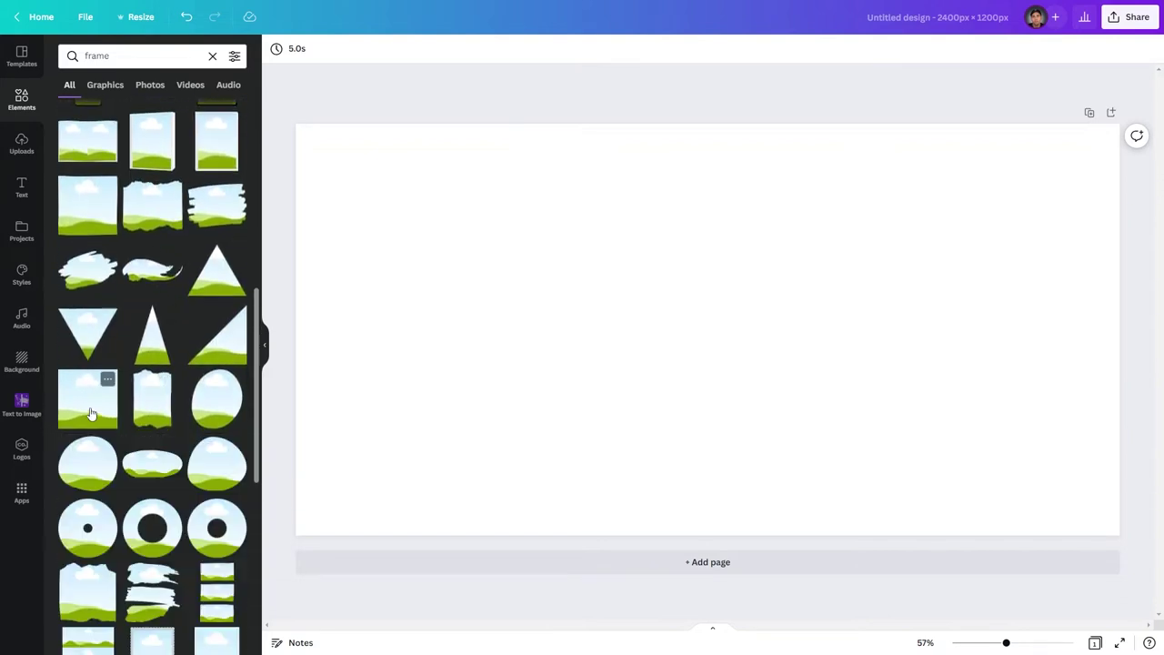
pyautogui.click(91, 414)
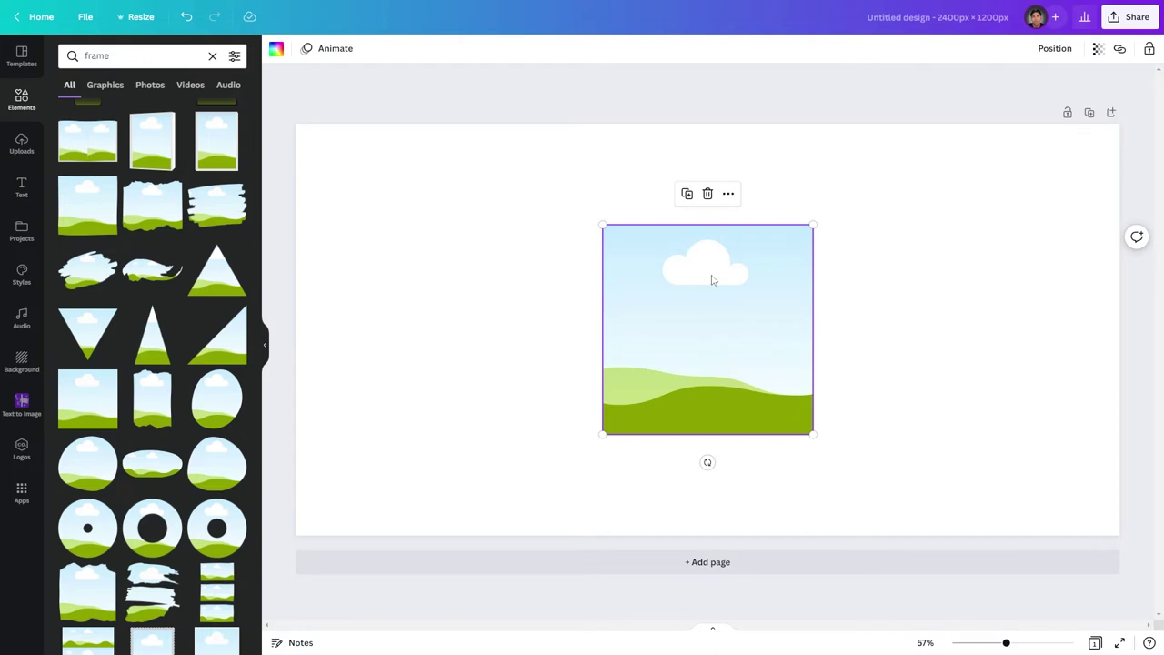
pyautogui.moveTo(675, 346); pyautogui.dragTo(949, 272)
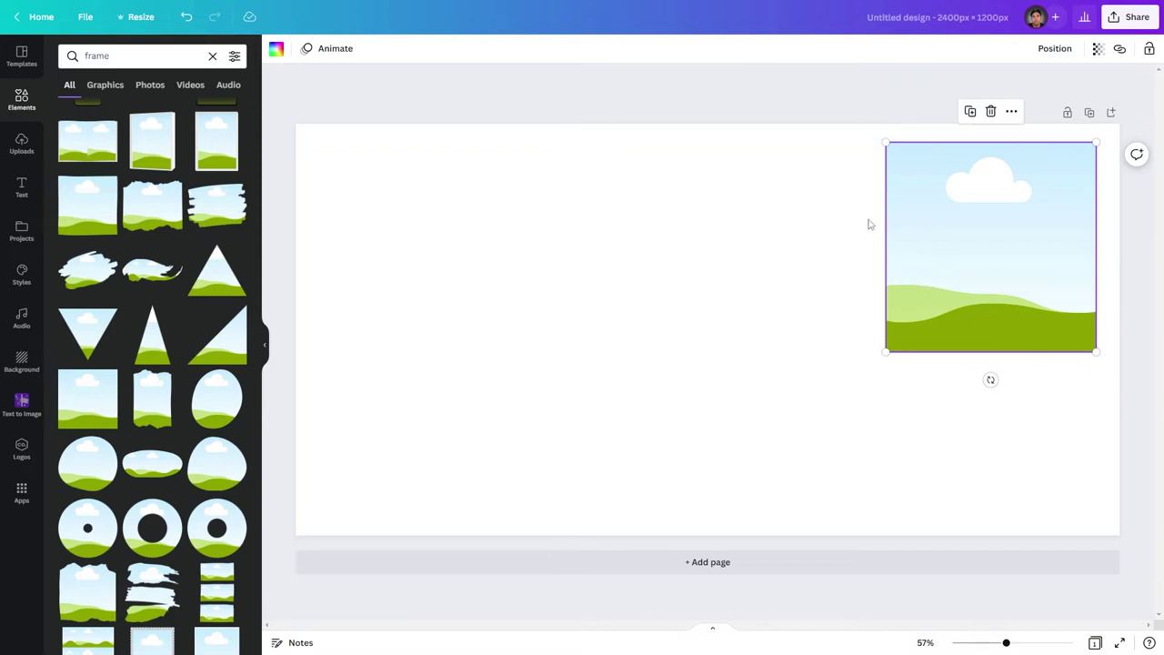
pyautogui.moveTo(885, 351); pyautogui.dragTo(682, 489)
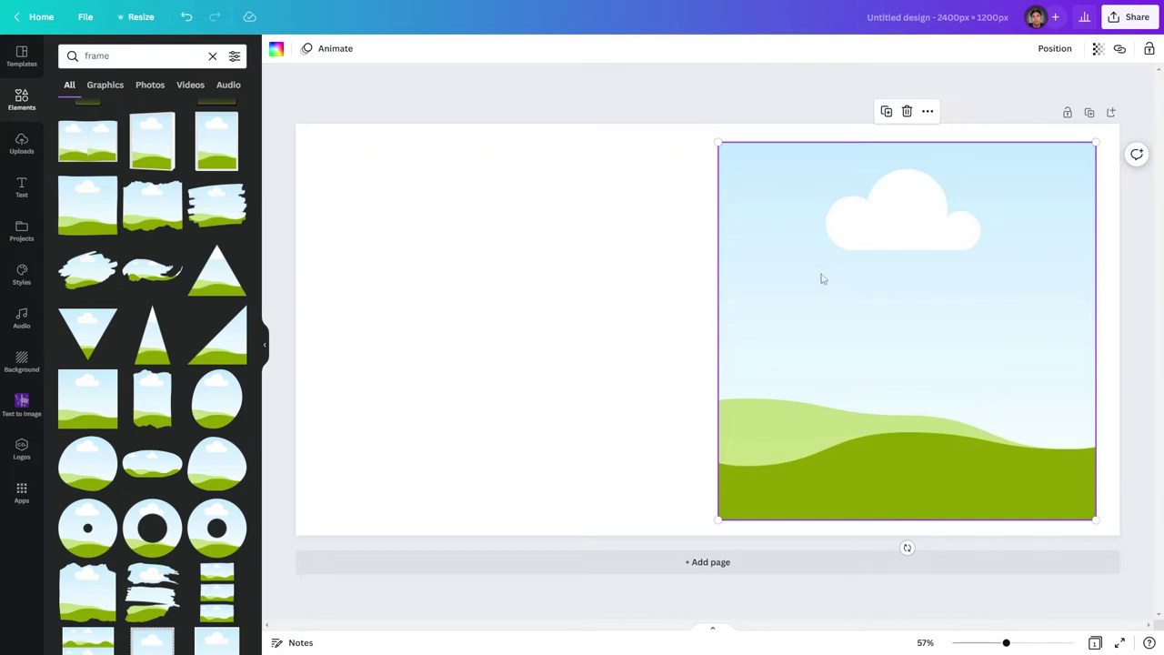
# Step: Fill the square frame with the uploaded yellow bucket hat photo and shift the photo upward so the hat sits centred in it
pyautogui.click(22, 142)
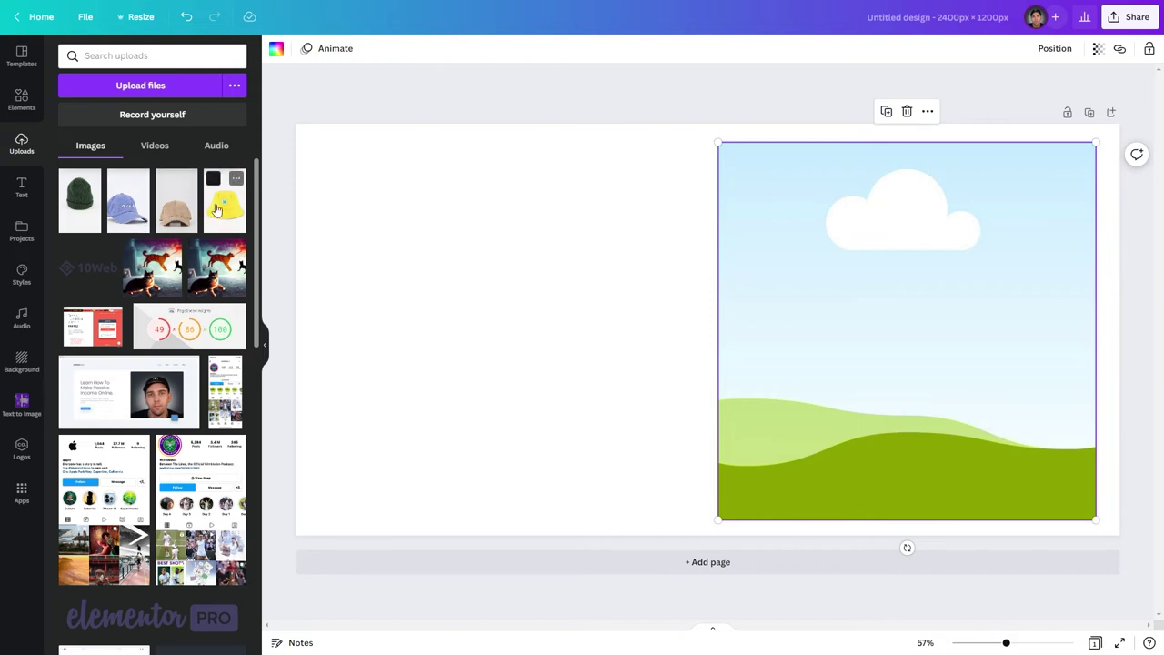
pyautogui.moveTo(217, 209); pyautogui.dragTo(850, 319)
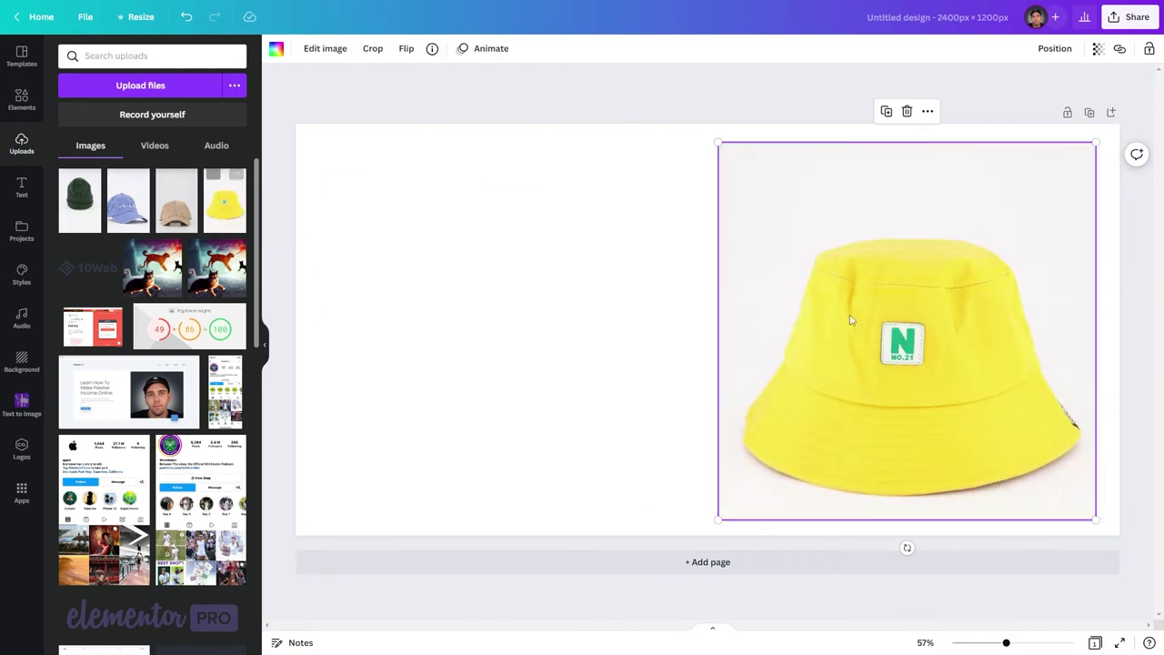
pyautogui.doubleClick(902, 361)
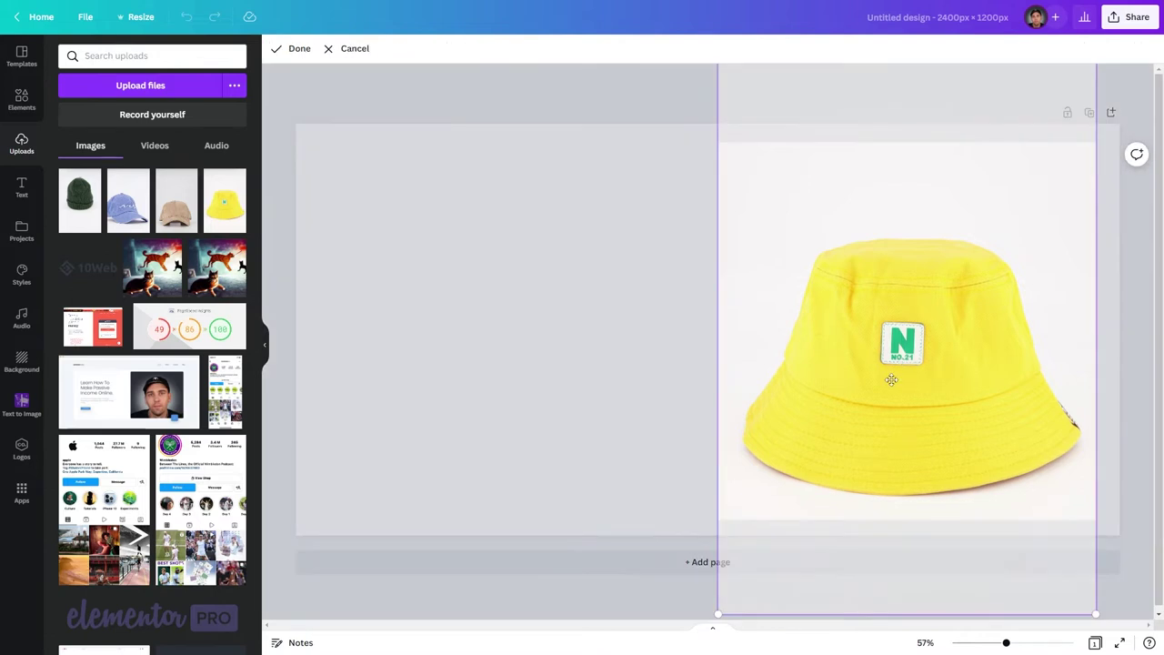
pyautogui.moveTo(891, 379); pyautogui.dragTo(887, 338)
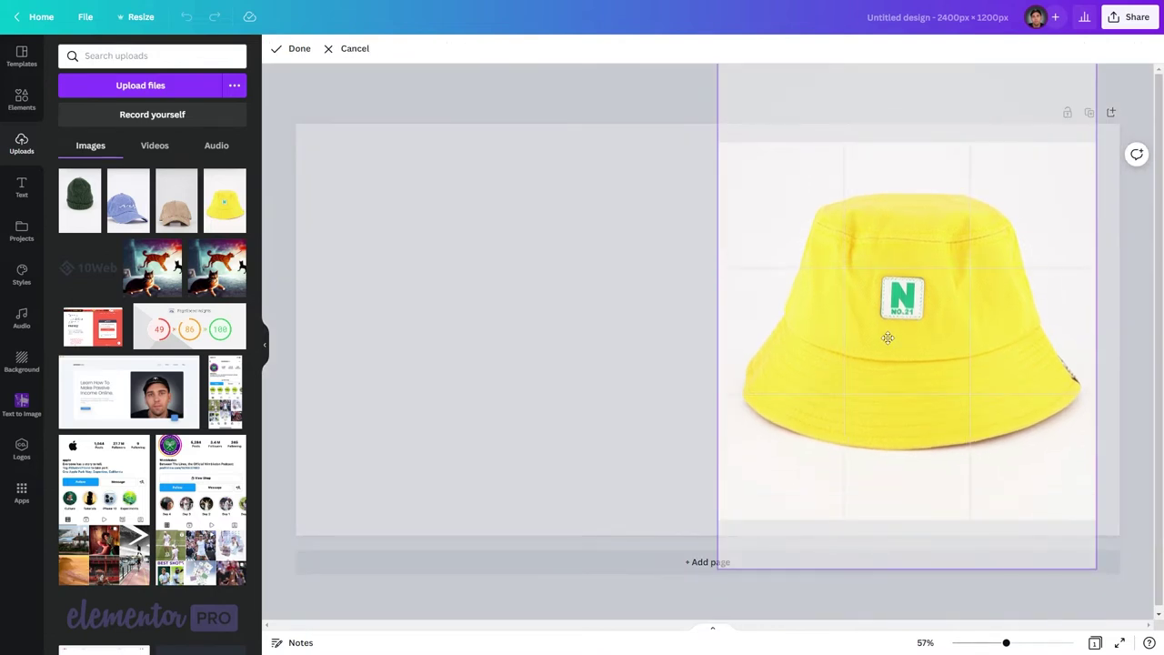
pyautogui.press('Return')
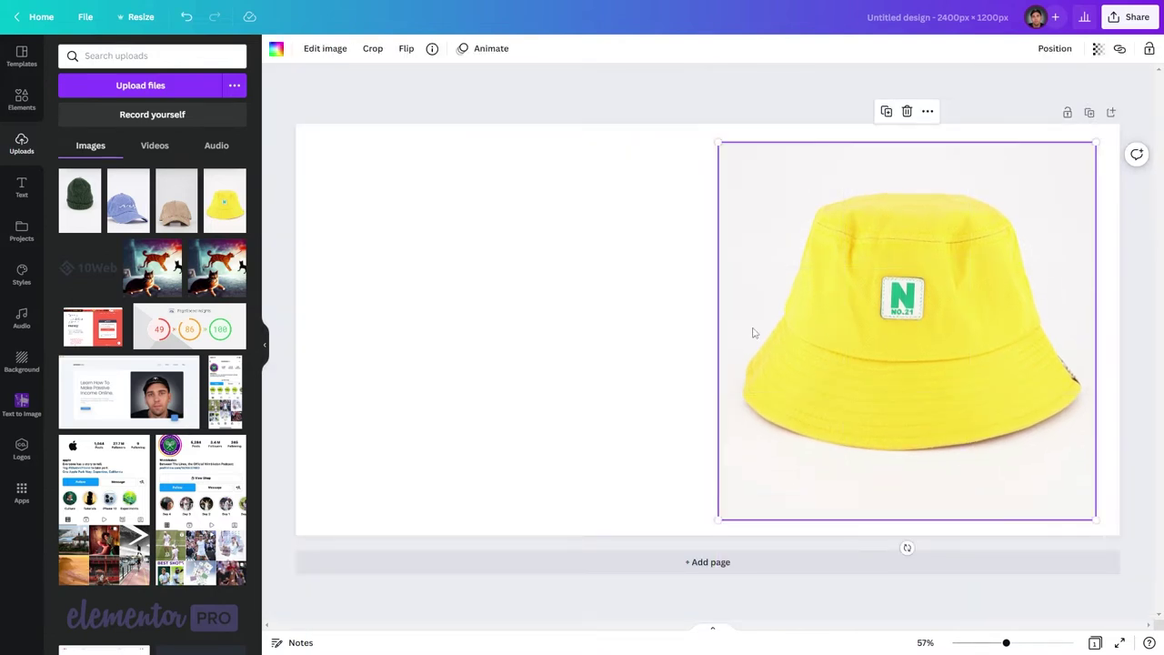
# Step: Nudge the hat photo frame so that it is vertically centred on the page
pyautogui.click(565, 295)
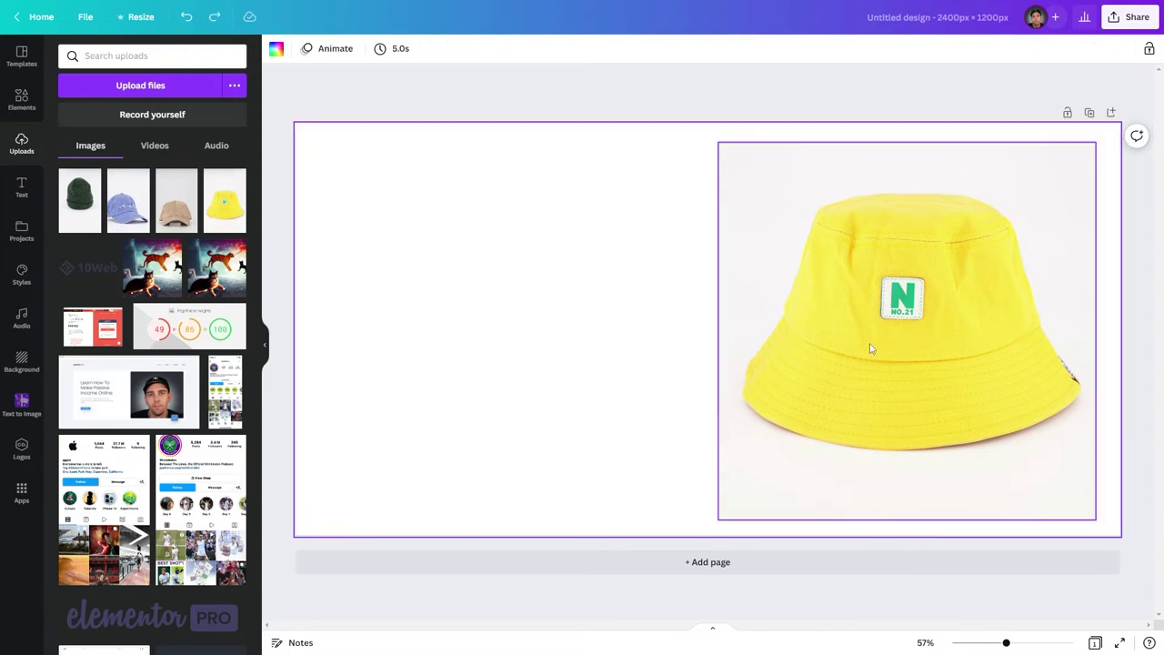
pyautogui.click(870, 348)
pyautogui.moveTo(870, 348); pyautogui.dragTo(868, 339)
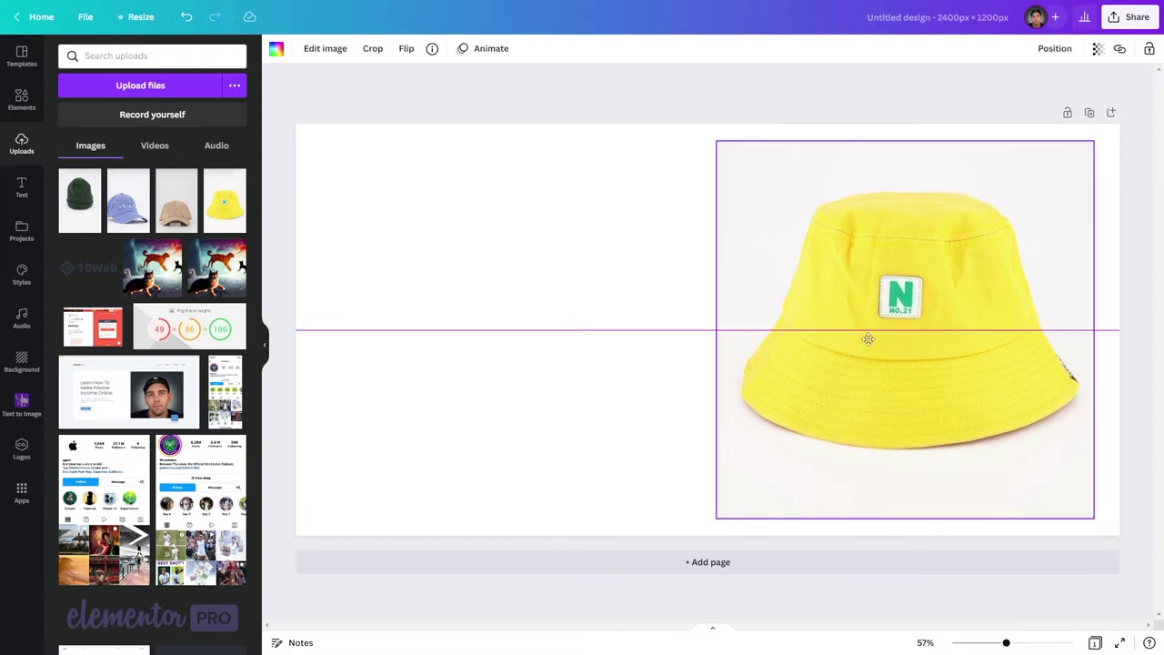
pyautogui.moveTo(868, 339); pyautogui.dragTo(869, 339)
pyautogui.click(587, 393)
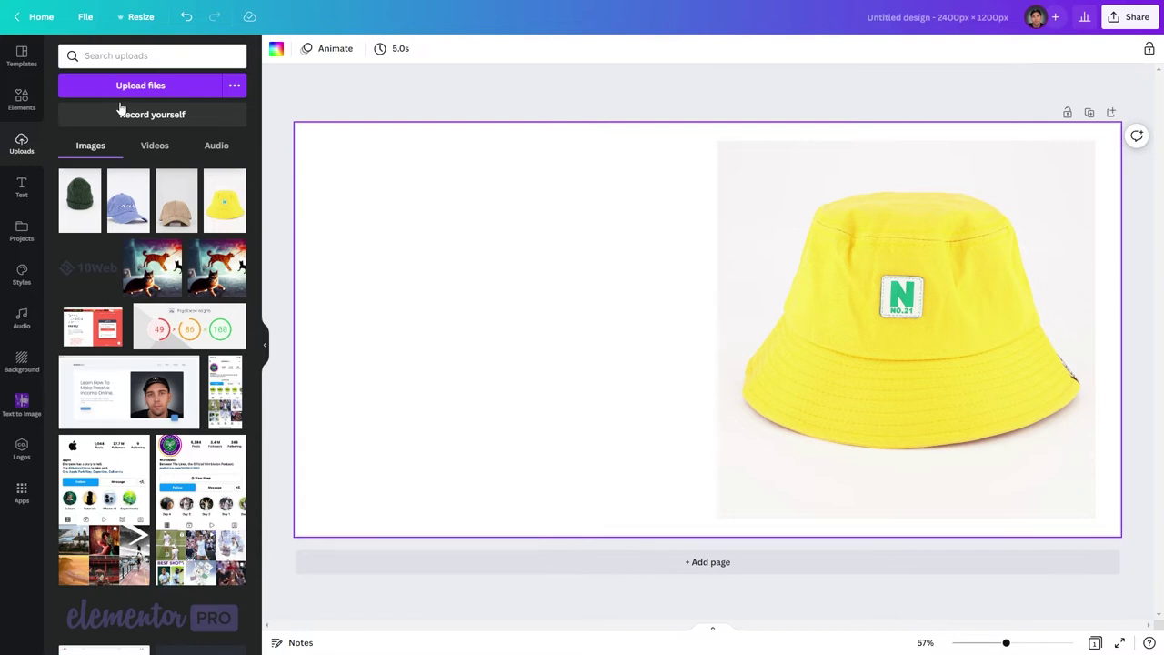
# Step: Search the elements for "square" and add the plain solid square shape to the page
pyautogui.click(23, 102)
pyautogui.doubleClick(139, 57)
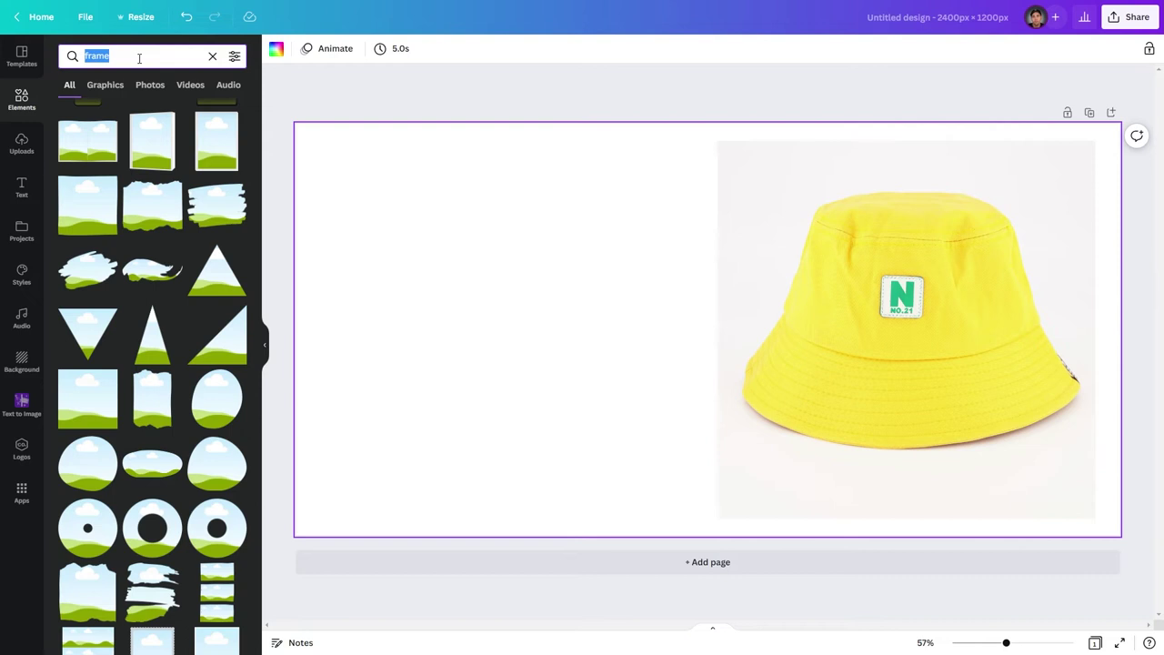
pyautogui.write('s')
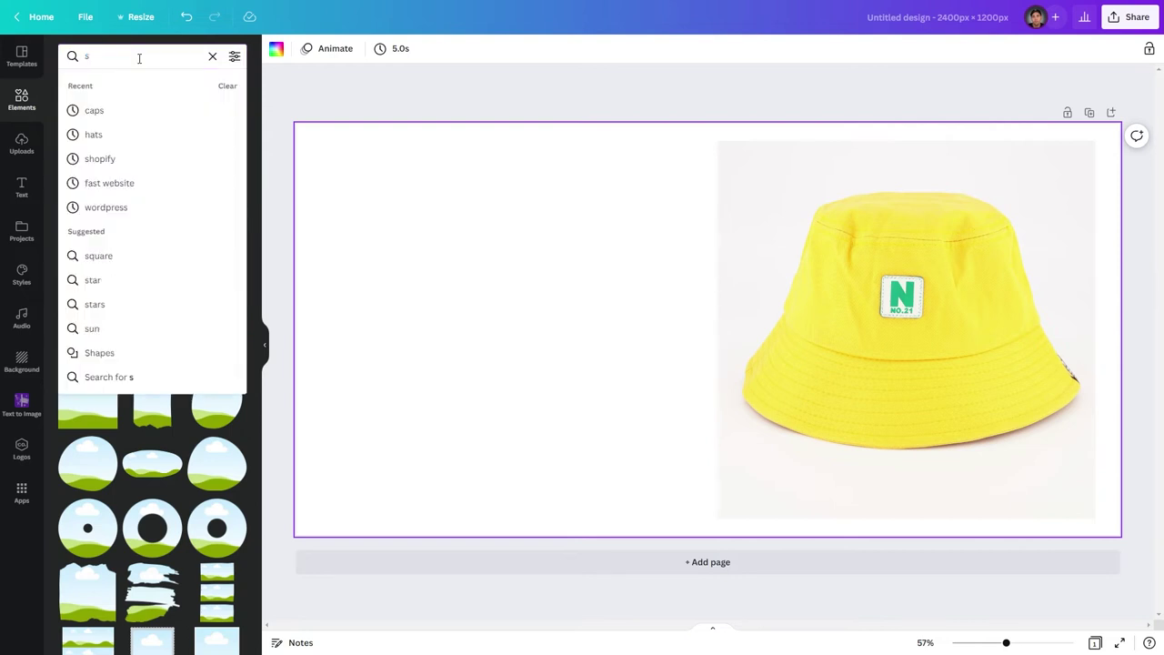
pyautogui.write('quare')
pyautogui.press('Return')
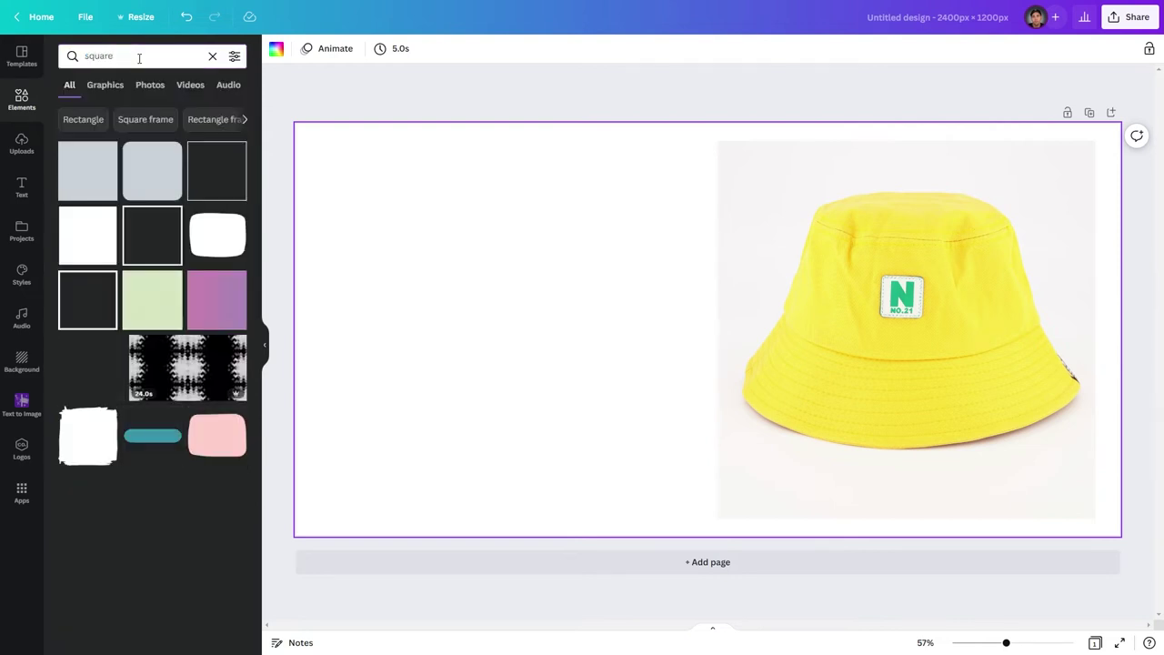
pyautogui.click(80, 174)
# Step: Move the square to the page's left half, enlarge it to the hat photo's height and place it close beside the photo
pyautogui.moveTo(686, 327); pyautogui.dragTo(365, 197)
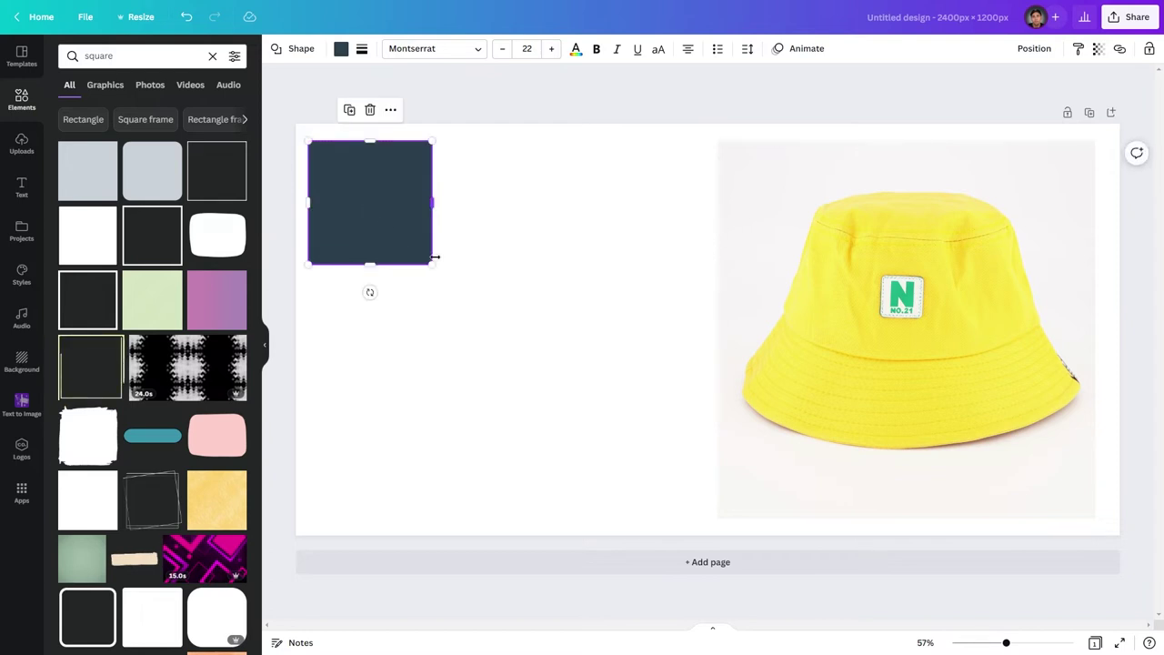
pyautogui.moveTo(431, 263); pyautogui.dragTo(686, 517)
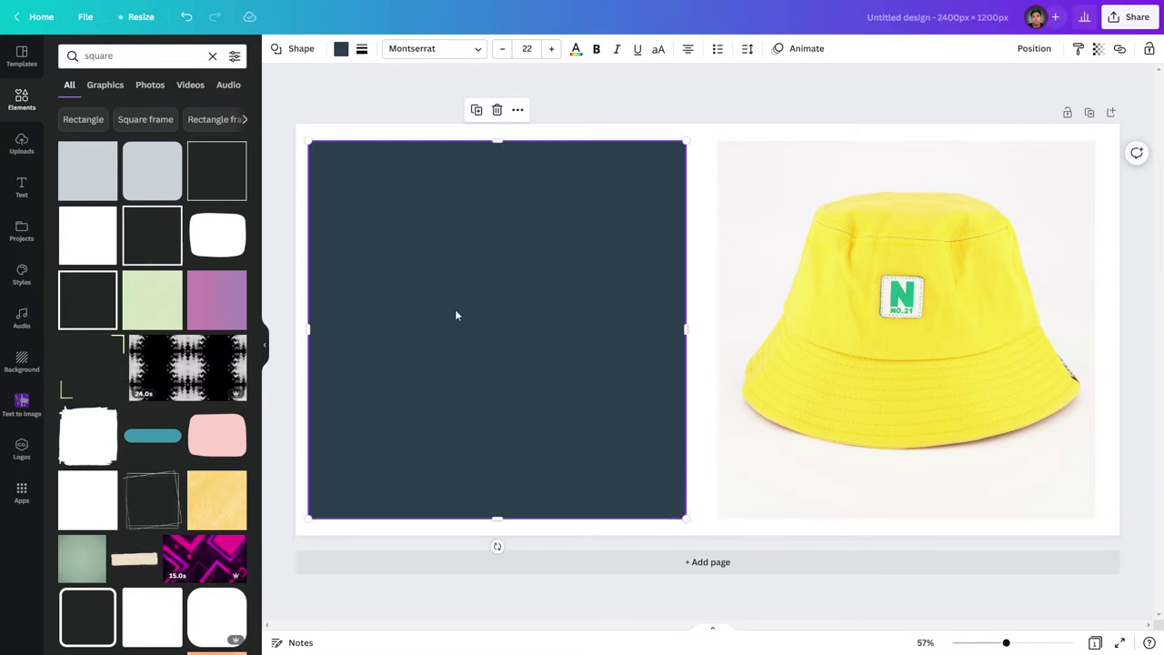
pyautogui.moveTo(460, 284); pyautogui.dragTo(476, 284)
# Step: Group the dark square with the hat photo and centre the group on the page
pyautogui.moveTo(656, 95); pyautogui.dragTo(760, 261)
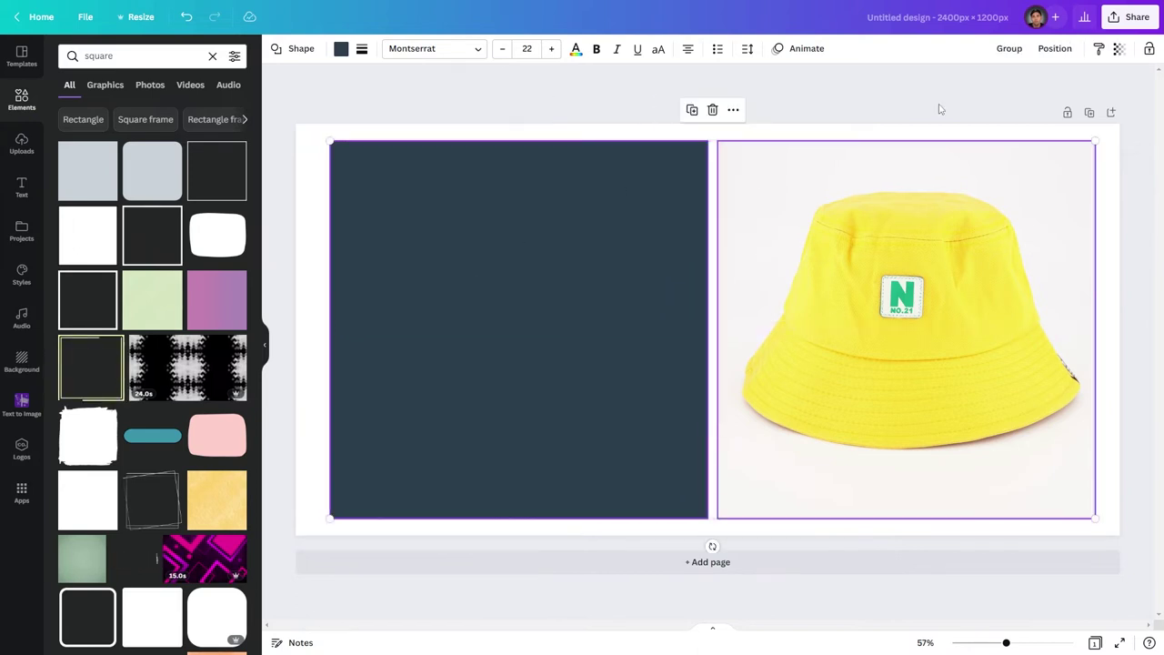
pyautogui.click(1008, 48)
pyautogui.moveTo(846, 302); pyautogui.dragTo(845, 300)
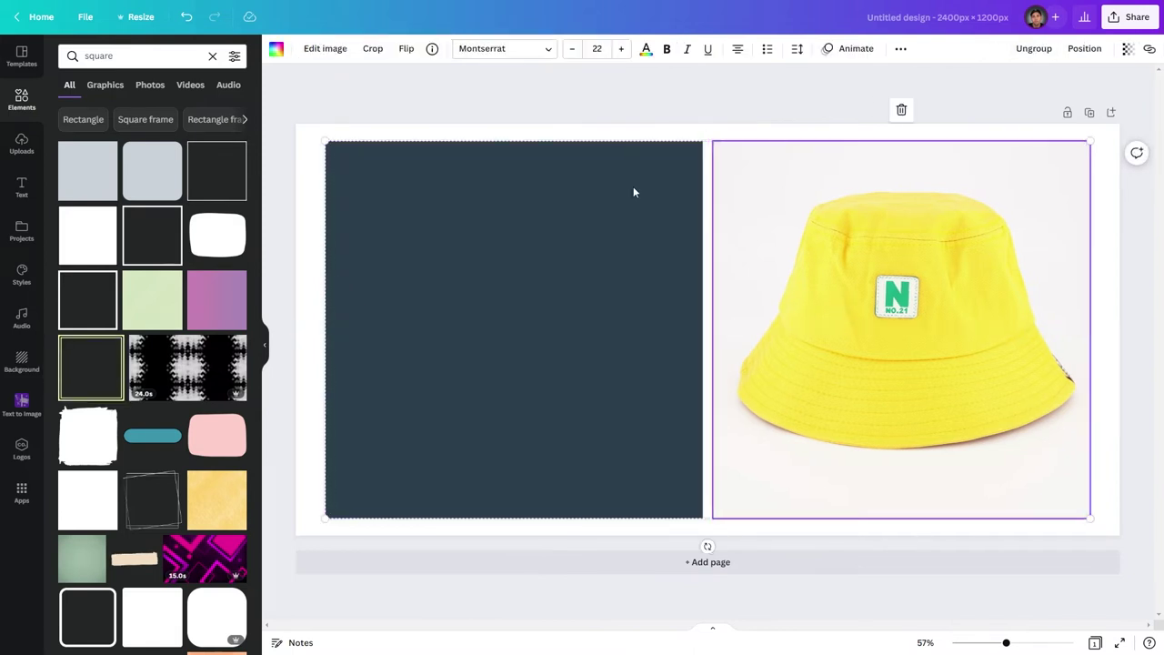
pyautogui.click(565, 107)
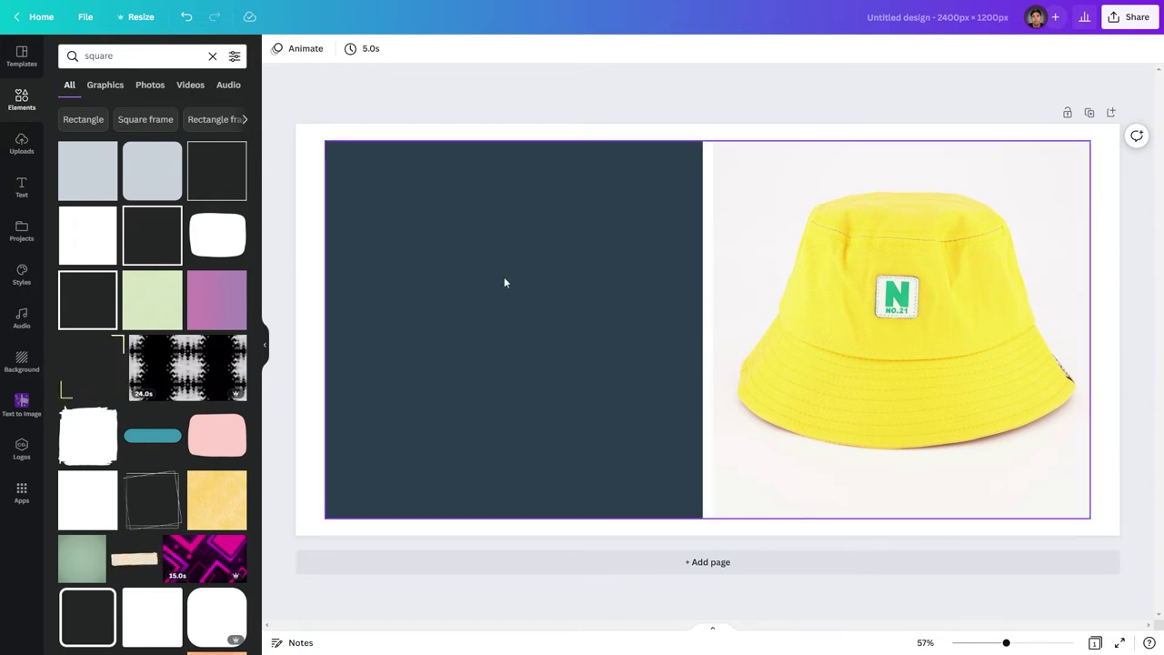
# Step: Change the fill colour of the dark square in the group to #FFFAF6
pyautogui.click(493, 253)
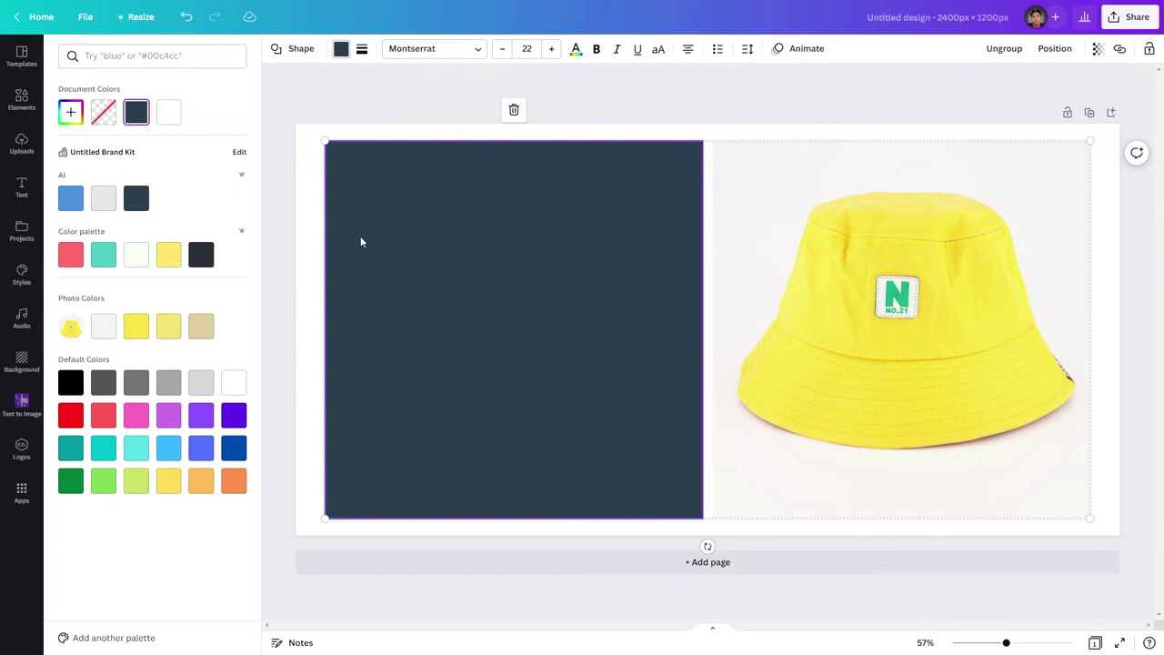
pyautogui.click(168, 56)
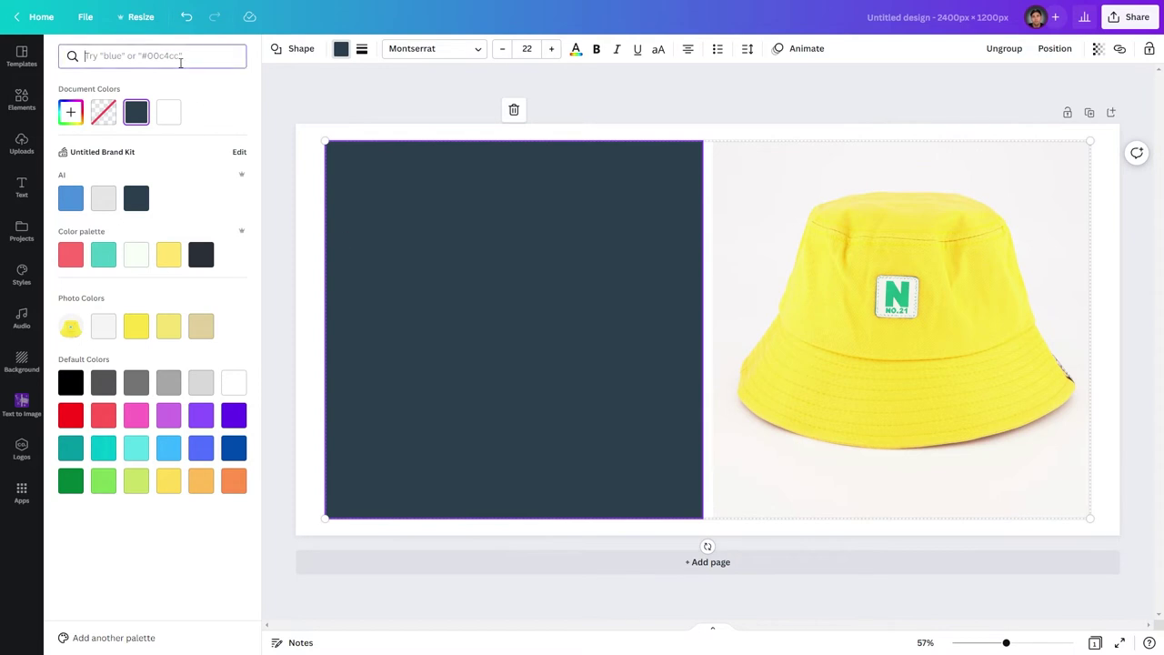
pyautogui.write('#FFFAF6')
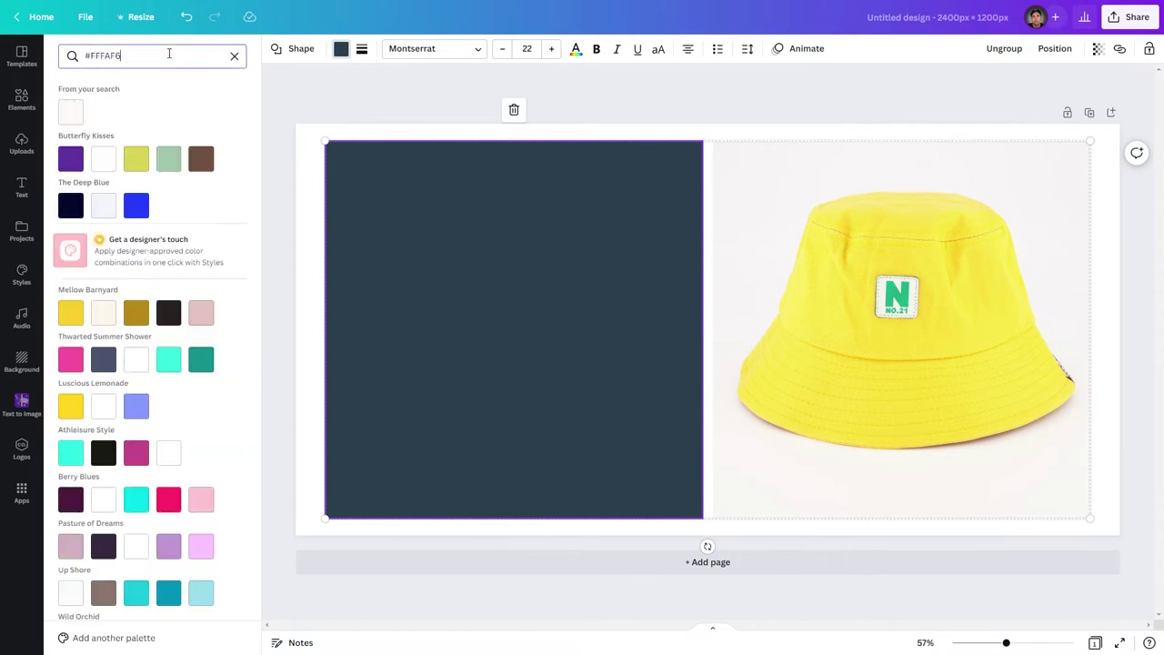
pyautogui.click(71, 114)
pyautogui.click(368, 113)
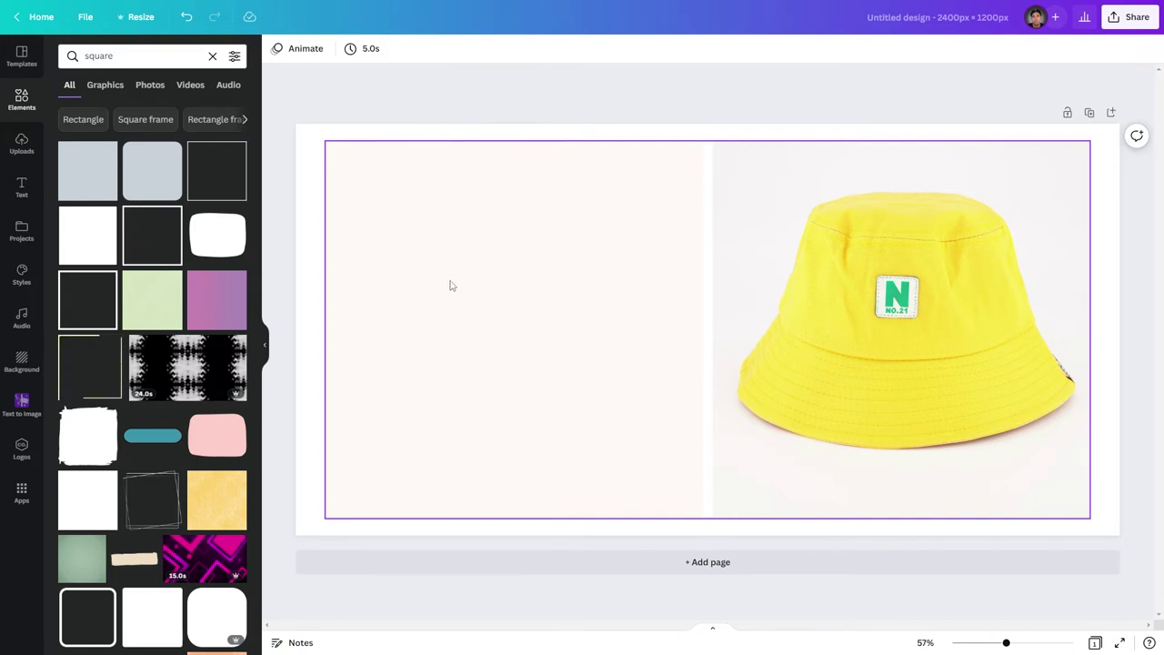
# Step: Add a heading text box and move it onto the middle of the cream square
pyautogui.click(21, 188)
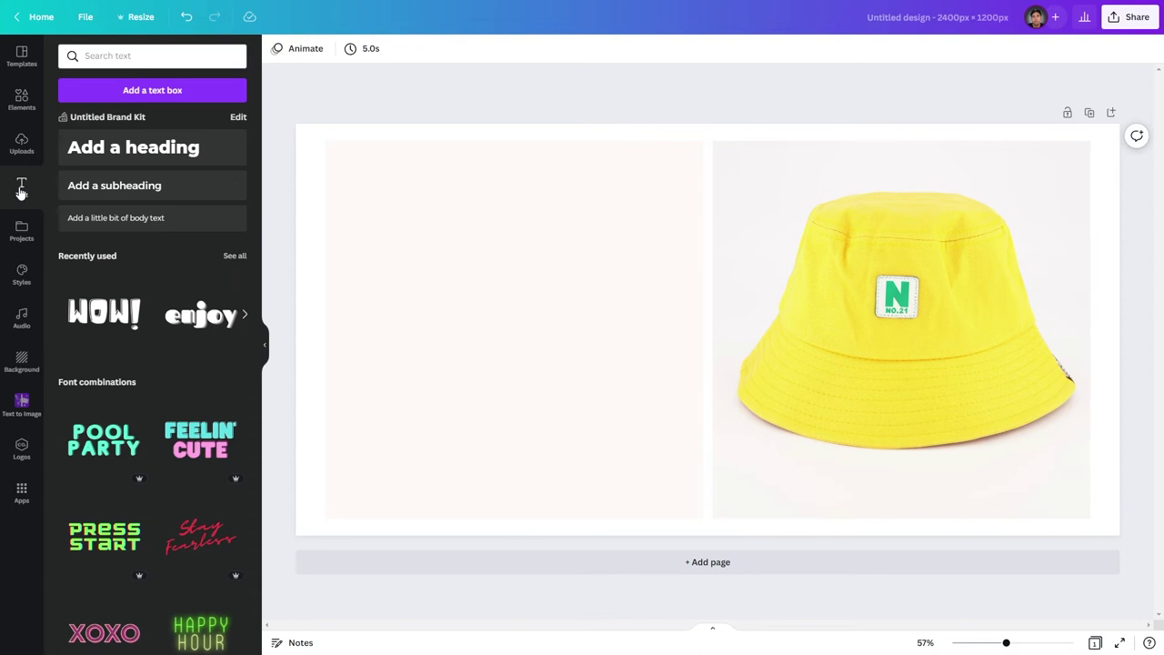
pyautogui.click(107, 154)
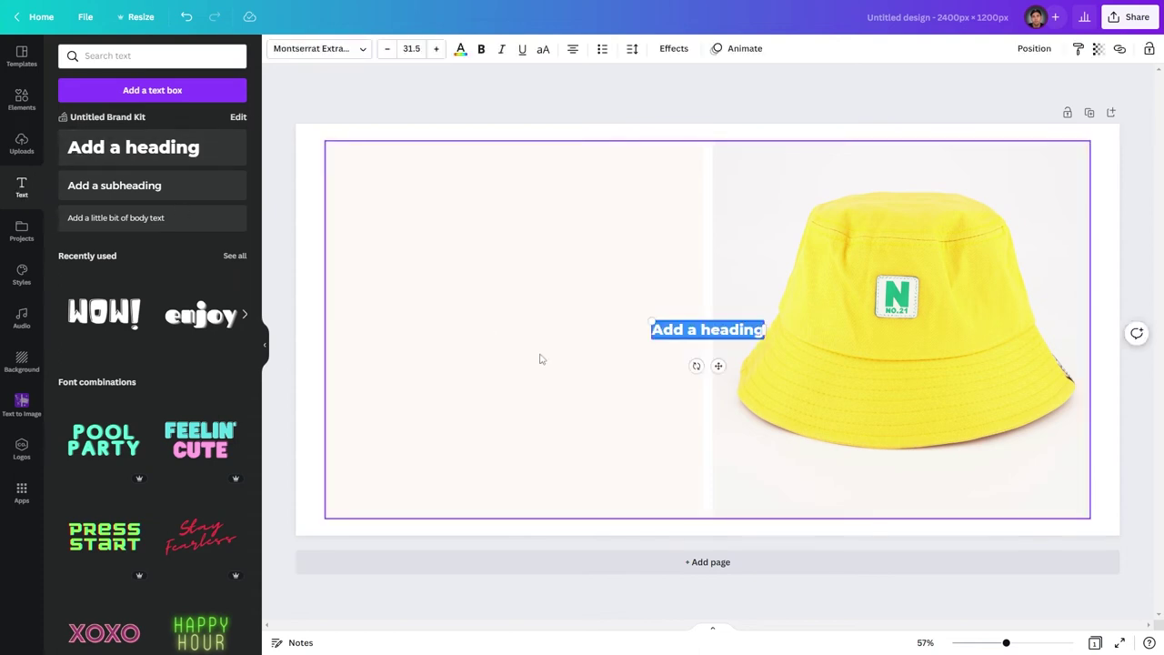
pyautogui.moveTo(688, 335); pyautogui.dragTo(479, 311)
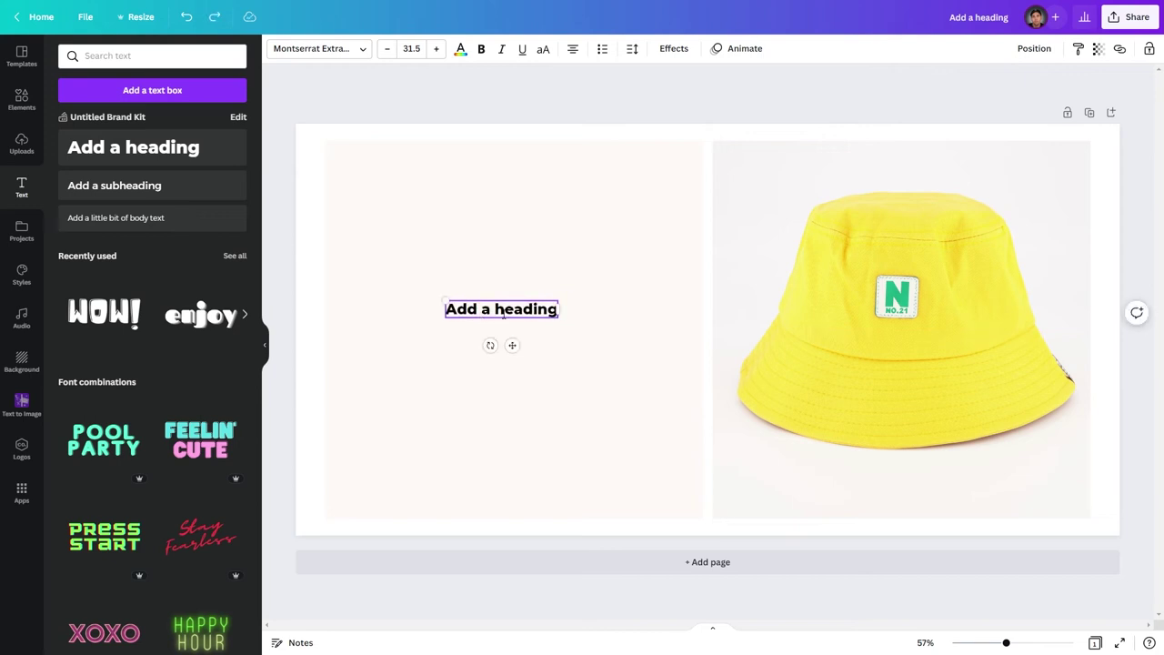
# Step: Replace the heading text with "20%", enlarged to font size 270 in a box wide enough for a single line
pyautogui.tripleClick(505, 316)
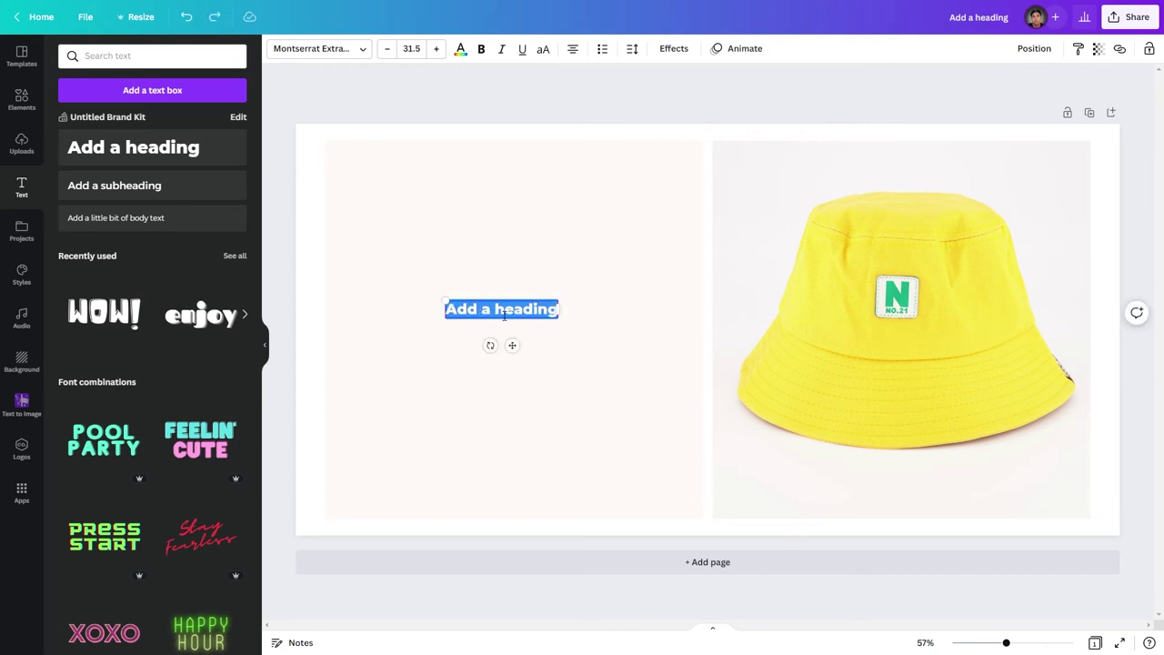
pyautogui.write('20%')
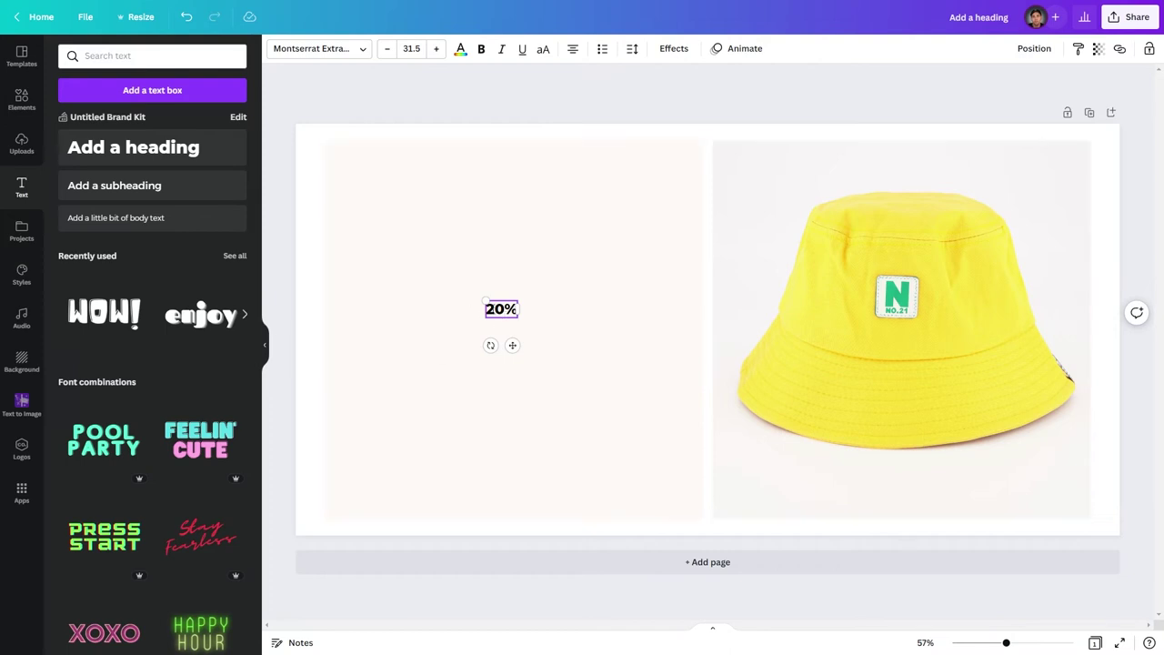
pyautogui.moveTo(485, 303); pyautogui.dragTo(324, 212)
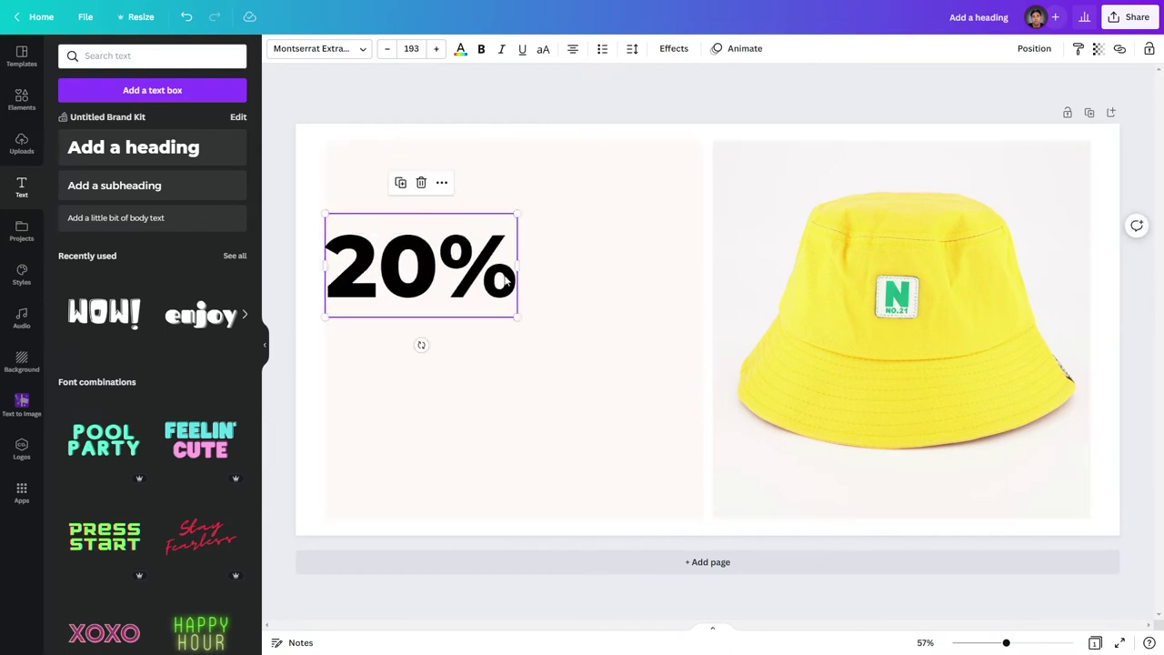
pyautogui.click(410, 50)
pyautogui.write('270')
pyautogui.press('Return')
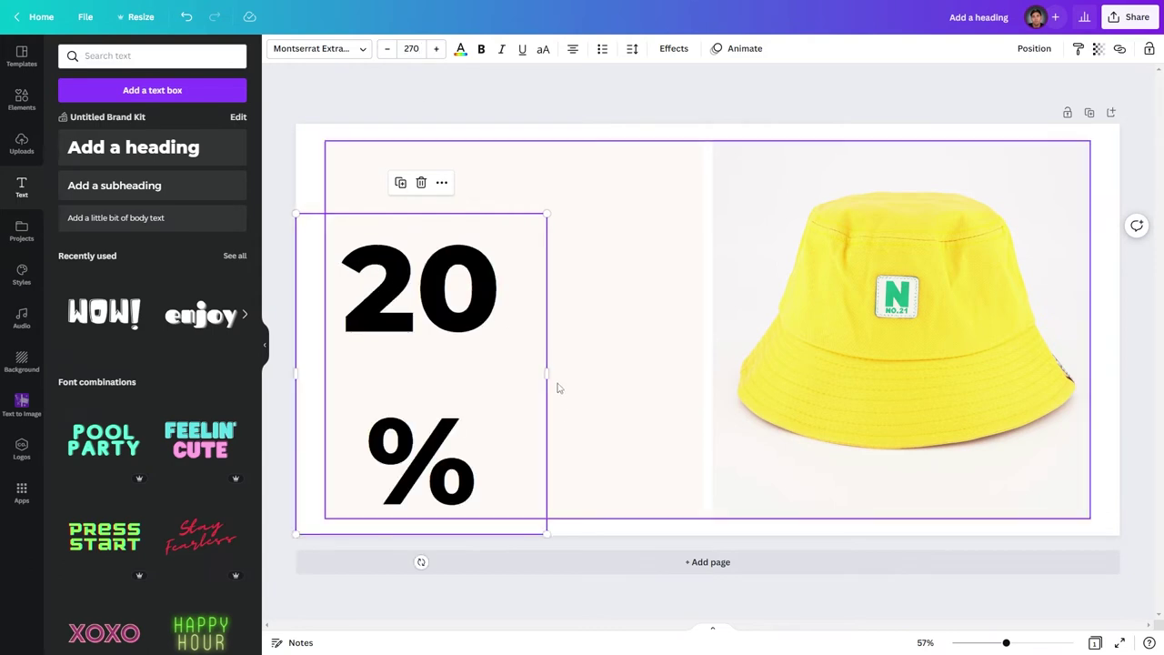
pyautogui.moveTo(546, 372); pyautogui.dragTo(621, 369)
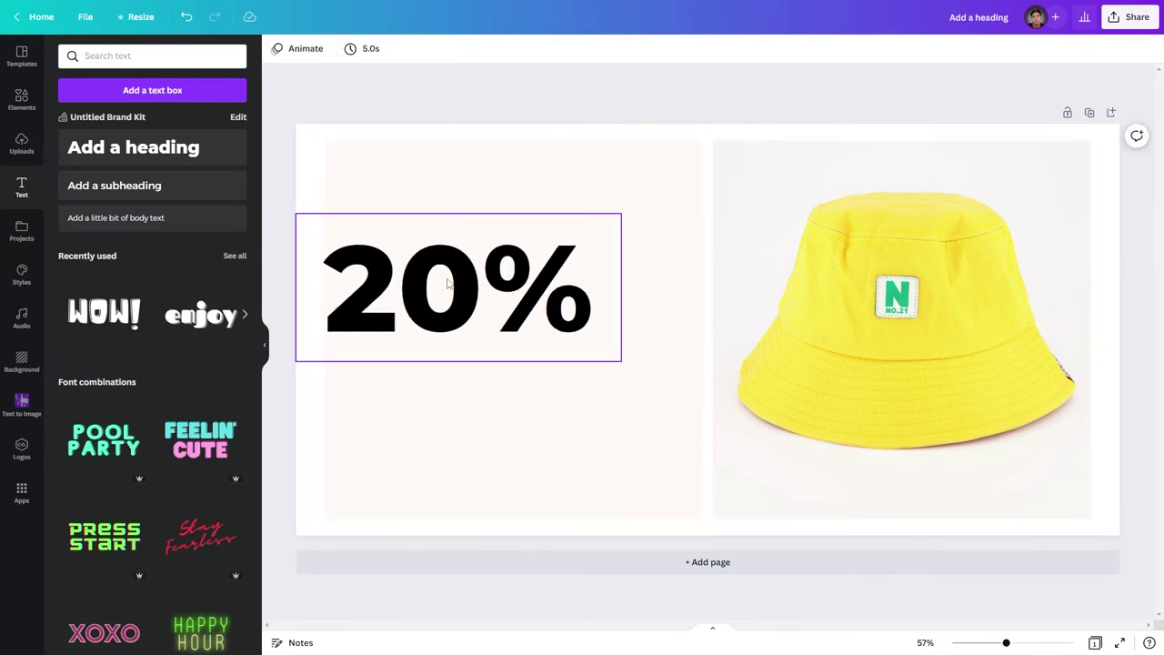
# Step: Move the "20%" text onto the middle of the cream square and change its font to League Spartan
pyautogui.moveTo(448, 281); pyautogui.dragTo(512, 336)
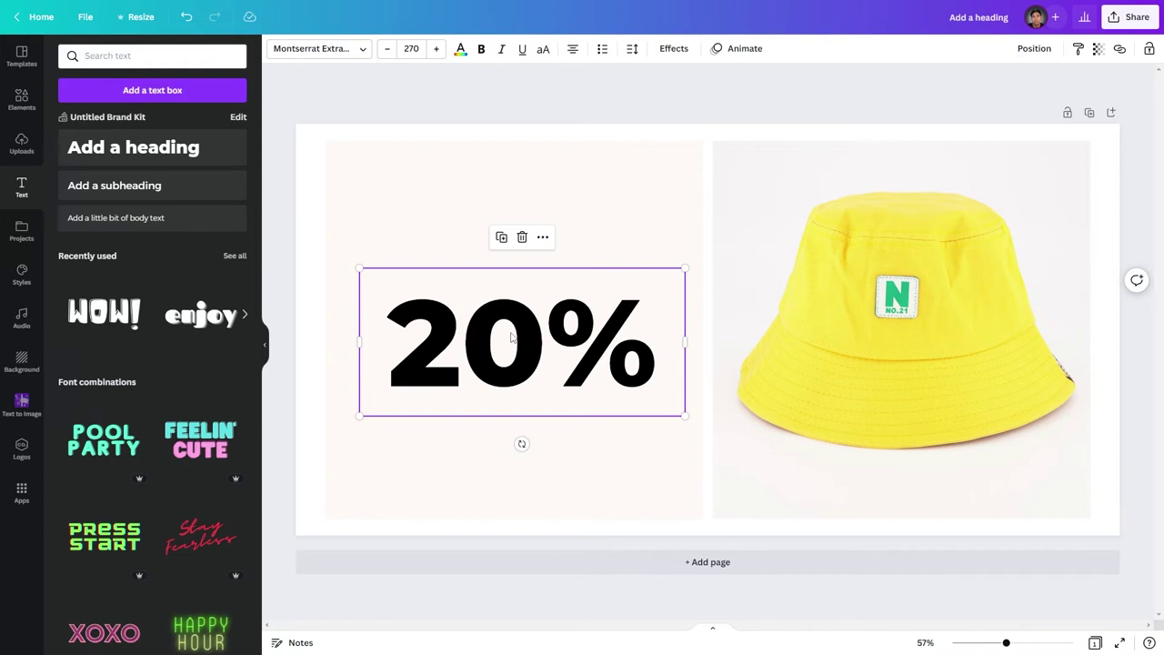
pyautogui.click(333, 50)
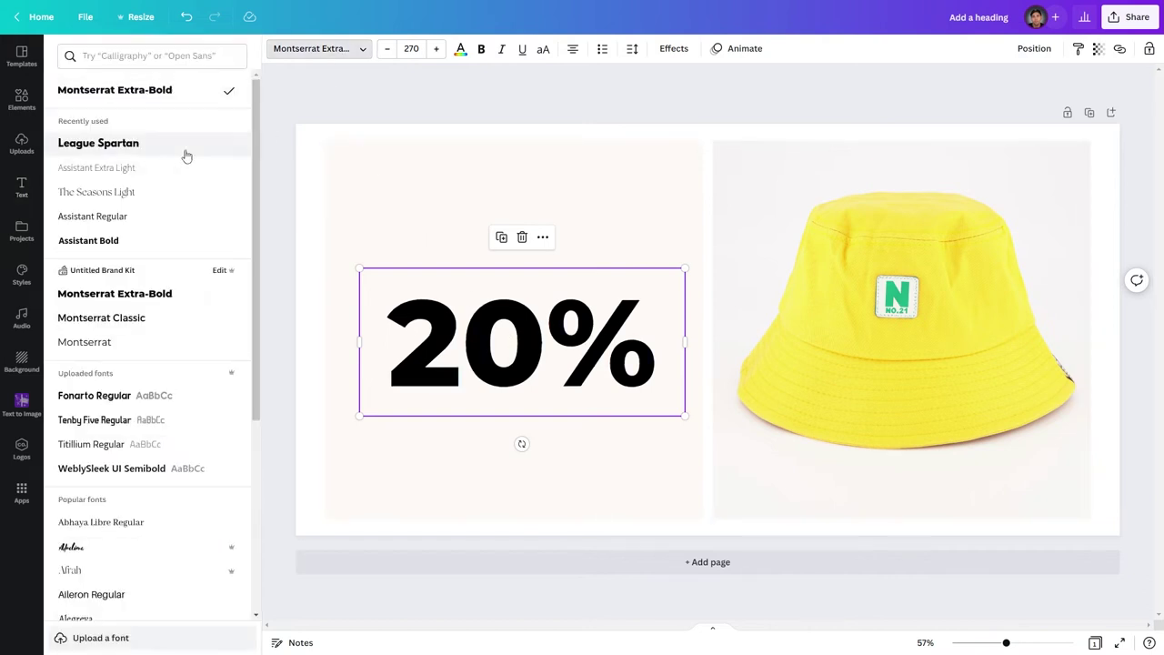
pyautogui.click(148, 146)
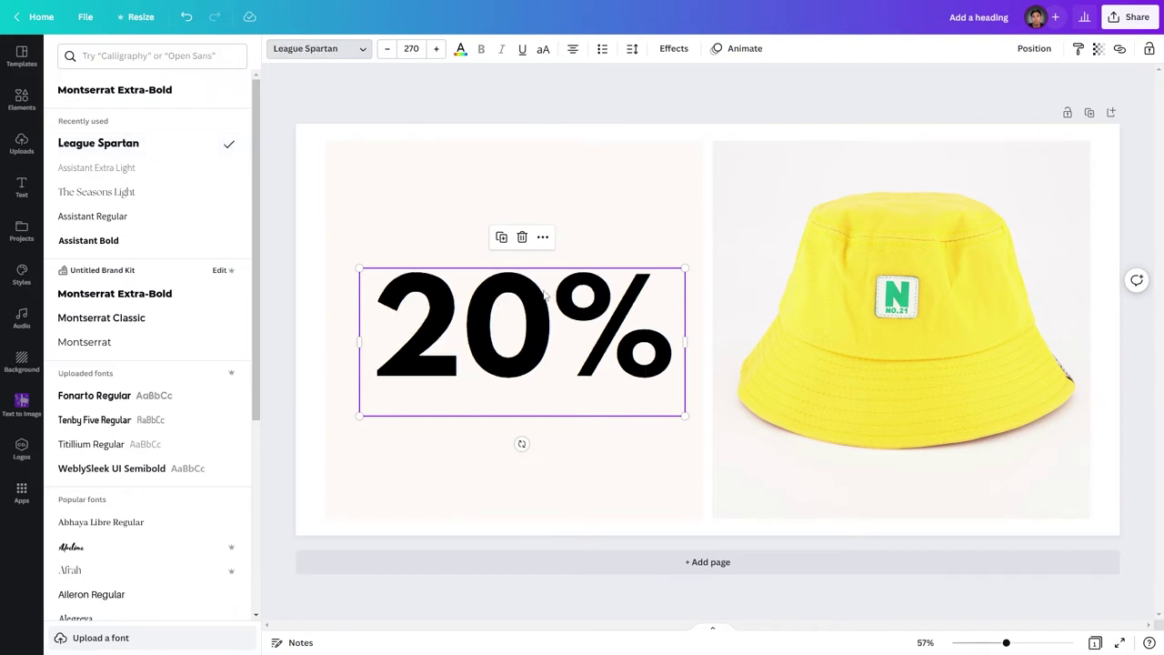
# Step: Temporarily ungroup the cream square and hat photo to centre the "20%" text on the square, and regroup them
pyautogui.click(347, 176)
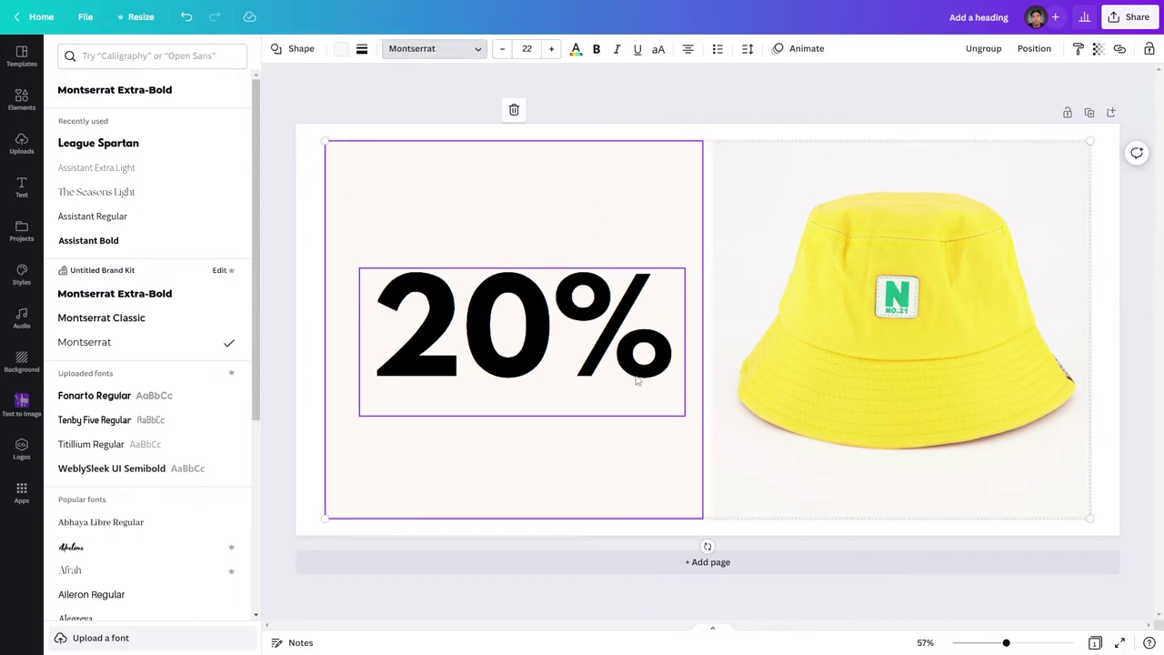
pyautogui.moveTo(596, 309); pyautogui.dragTo(522, 348)
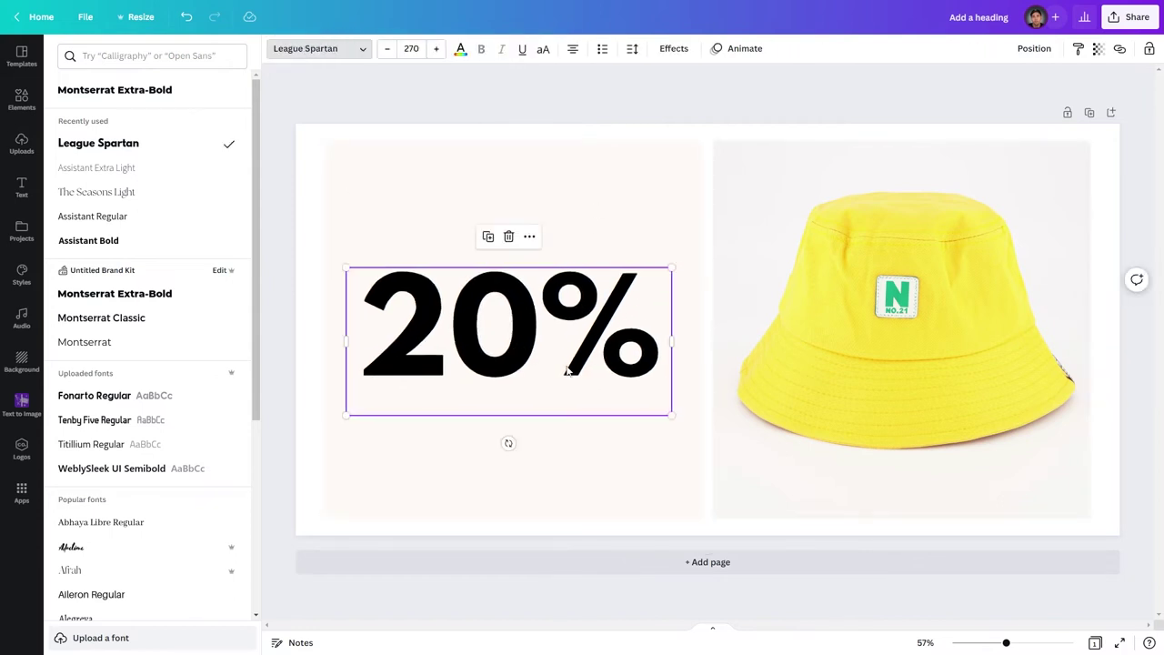
pyautogui.click(649, 205)
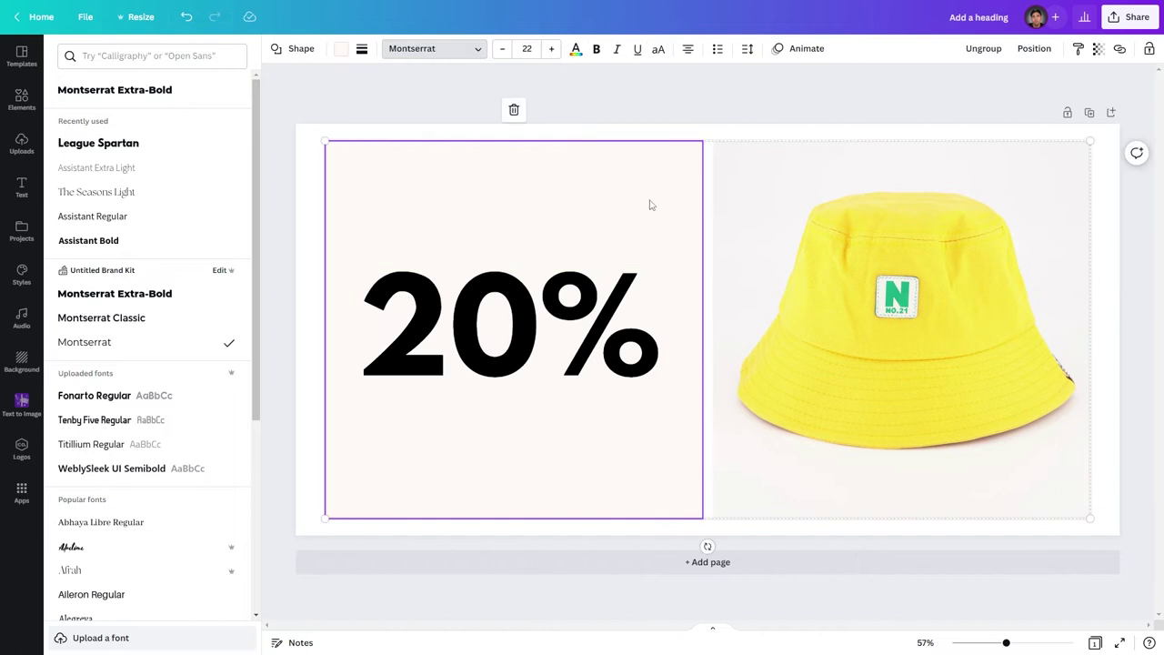
pyautogui.click(983, 50)
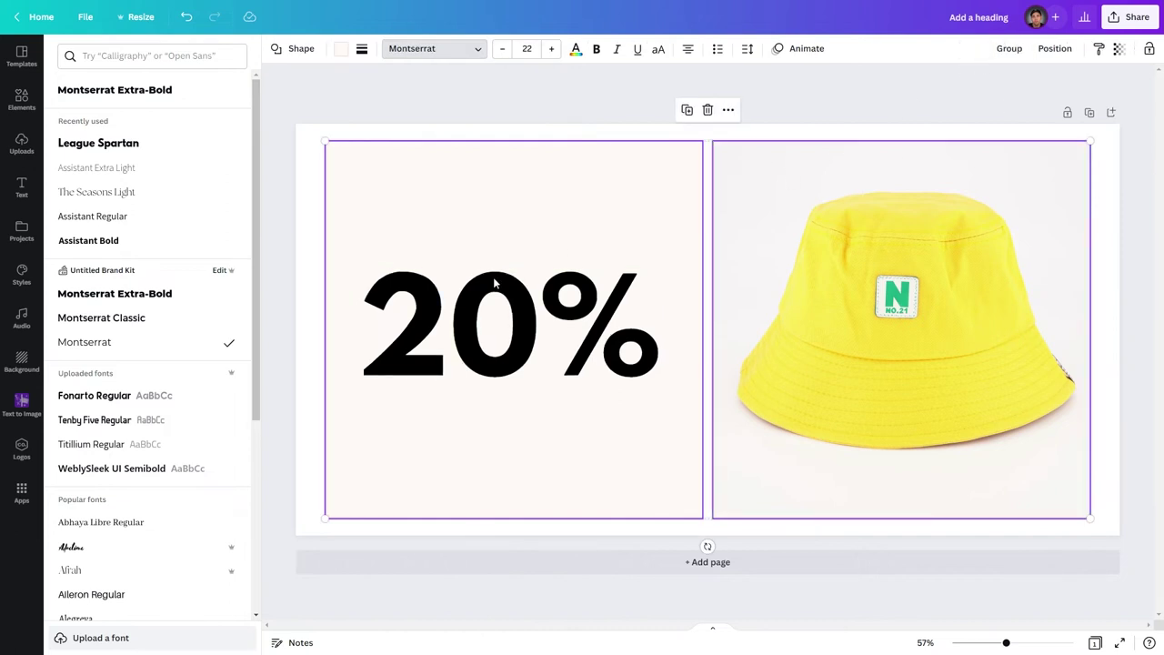
pyautogui.click(499, 286)
pyautogui.moveTo(491, 332); pyautogui.dragTo(499, 320)
pyautogui.click(621, 209)
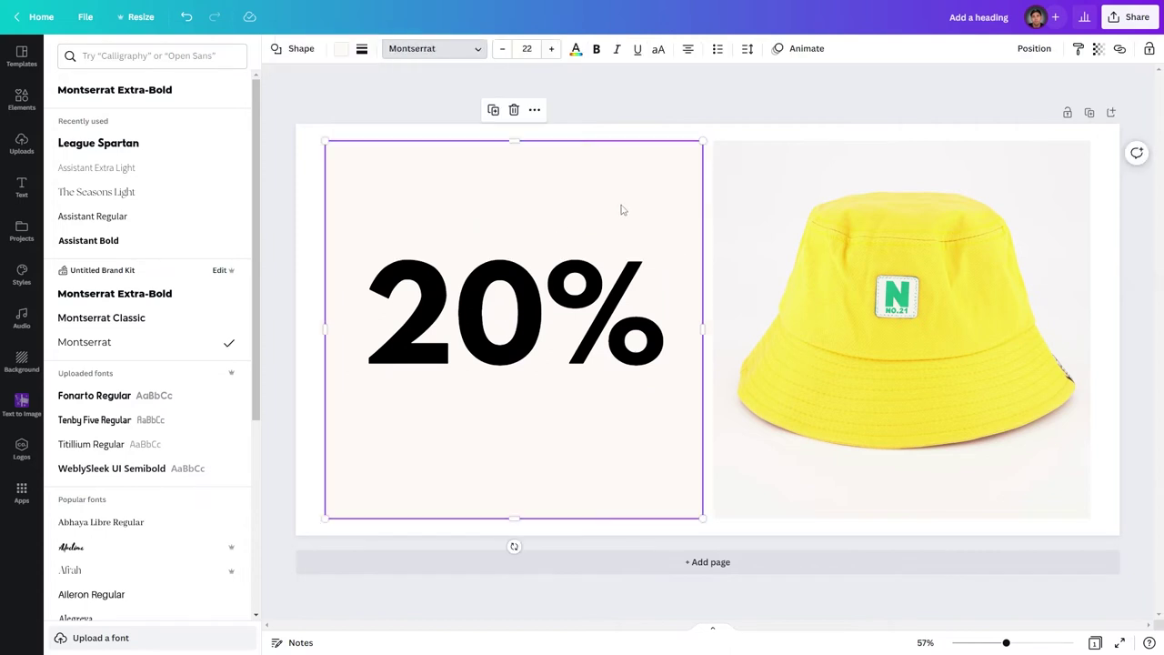
pyautogui.moveTo(669, 102); pyautogui.dragTo(830, 163)
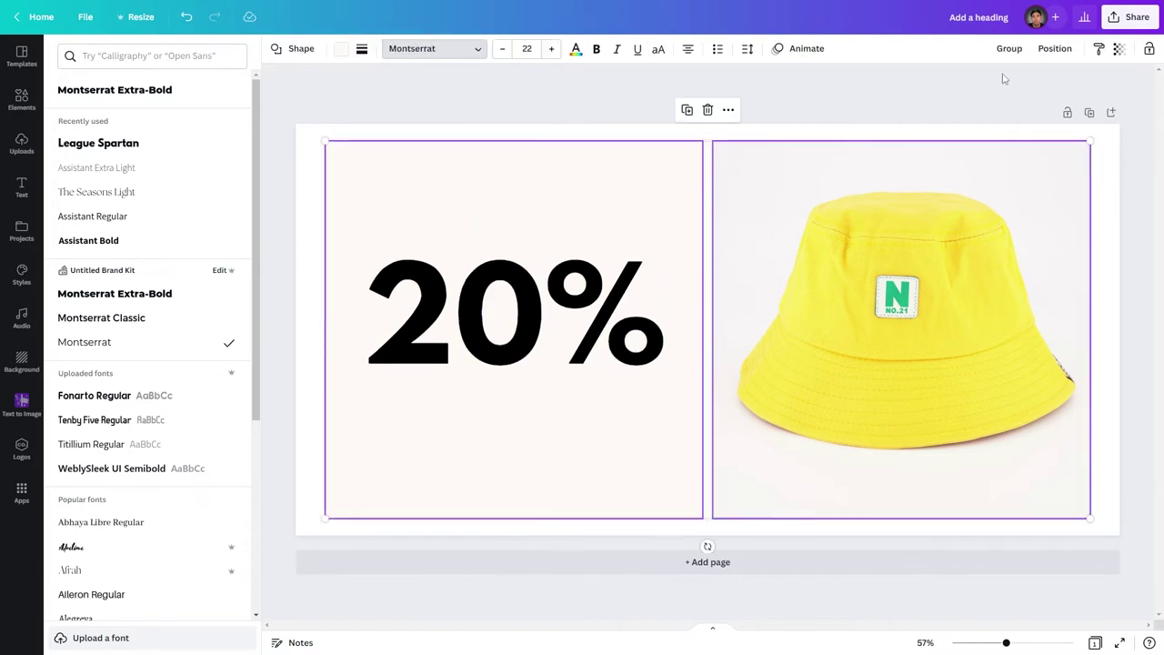
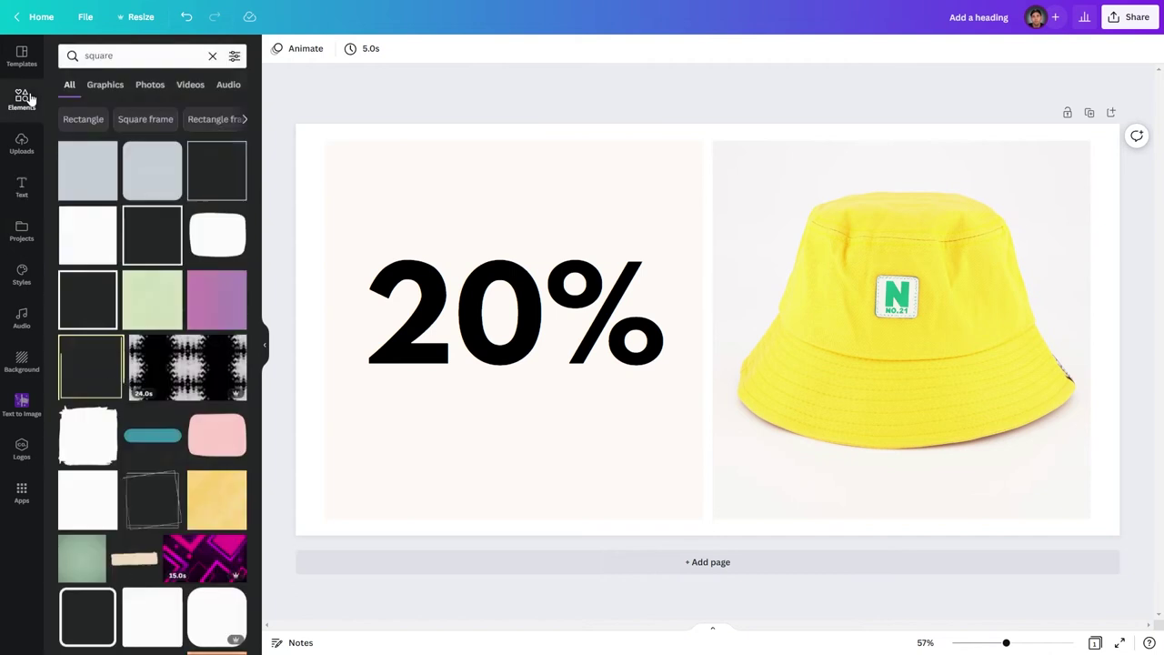
# Step: Add a square shape filled with #FFFAF6 and move it just below the zero of "20%"
pyautogui.click(91, 367)
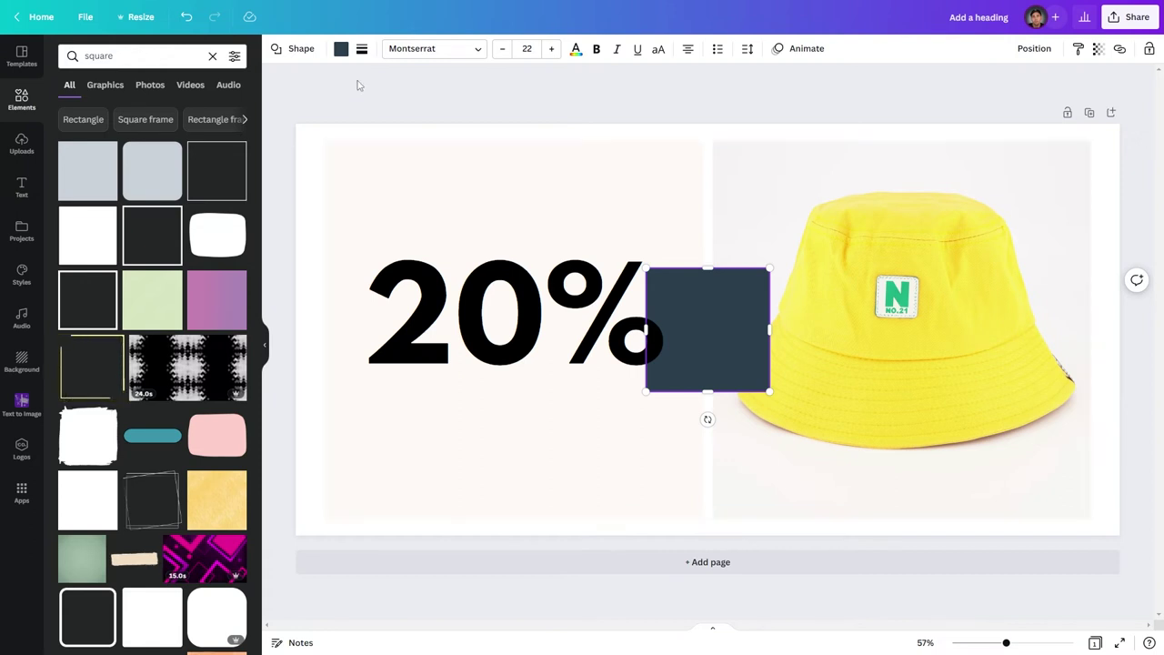
pyautogui.click(341, 48)
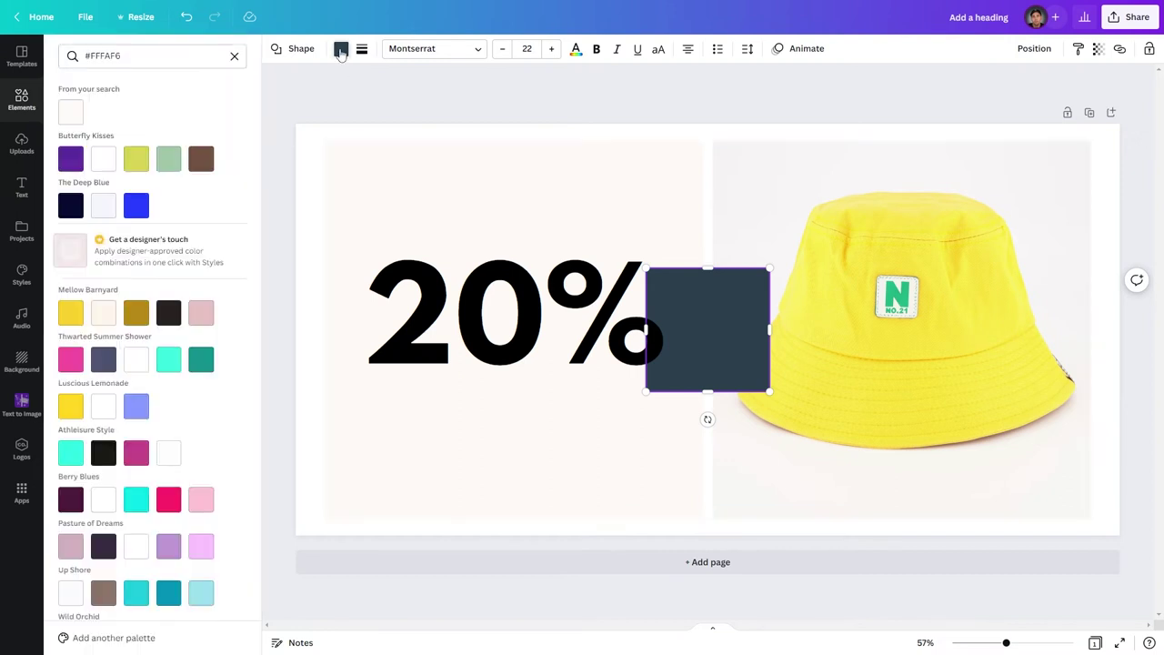
pyautogui.click(71, 111)
pyautogui.moveTo(717, 306); pyautogui.dragTo(518, 391)
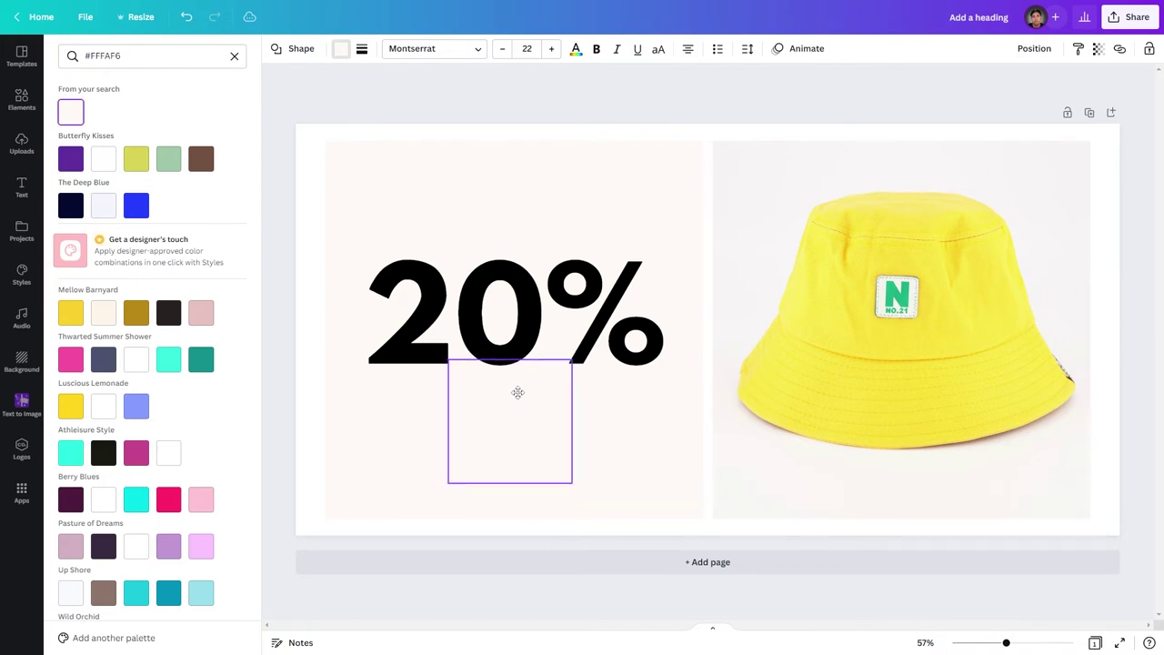
# Step: Shrink the small cream square to slightly wider than the zero and place it over the zero's lower half
pyautogui.click(1034, 49)
pyautogui.click(900, 89)
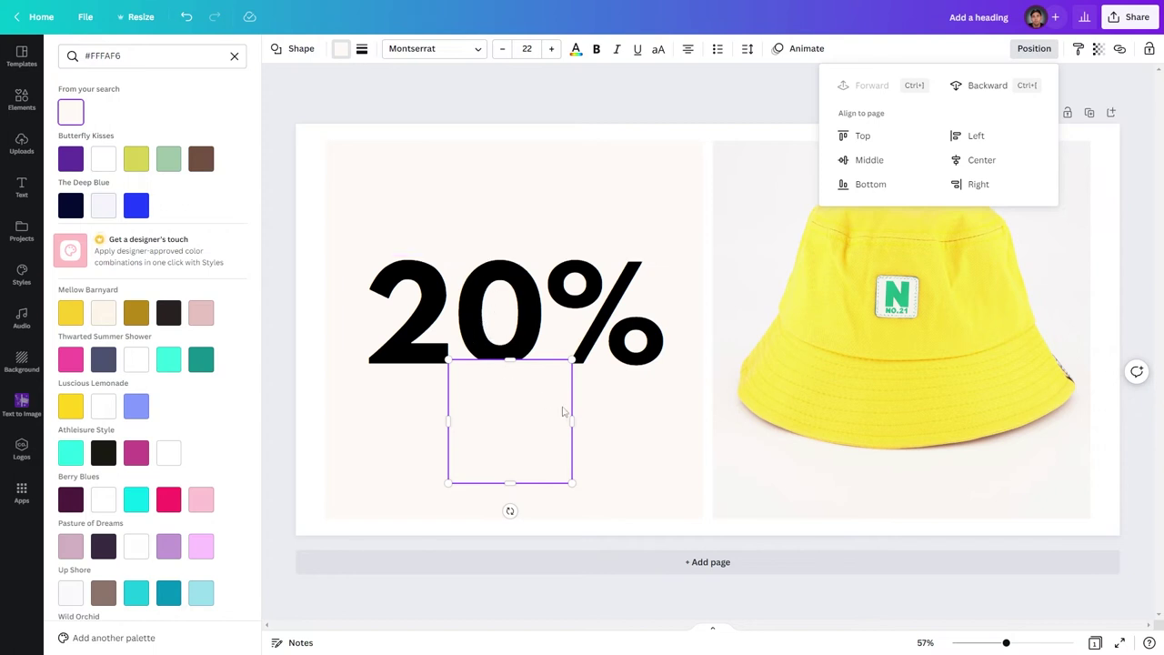
pyautogui.moveTo(570, 420); pyautogui.dragTo(546, 421)
pyautogui.moveTo(493, 481); pyautogui.dragTo(515, 339)
pyautogui.click(286, 374)
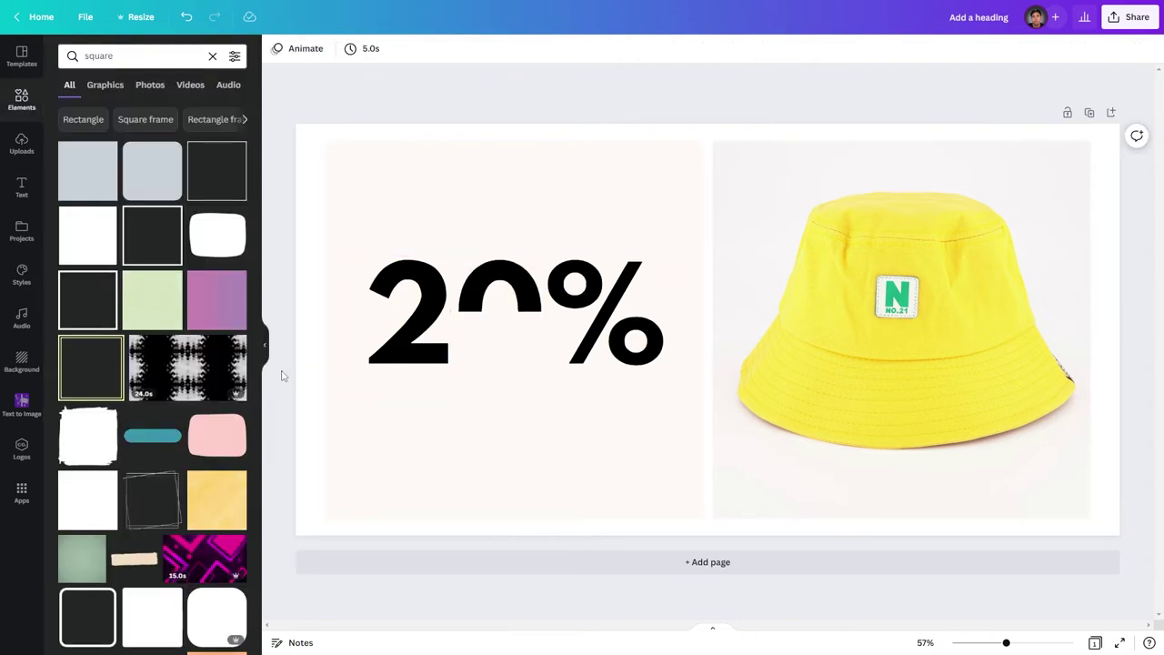
pyautogui.click(490, 356)
pyautogui.moveTo(491, 356); pyautogui.dragTo(491, 358)
pyautogui.click(315, 393)
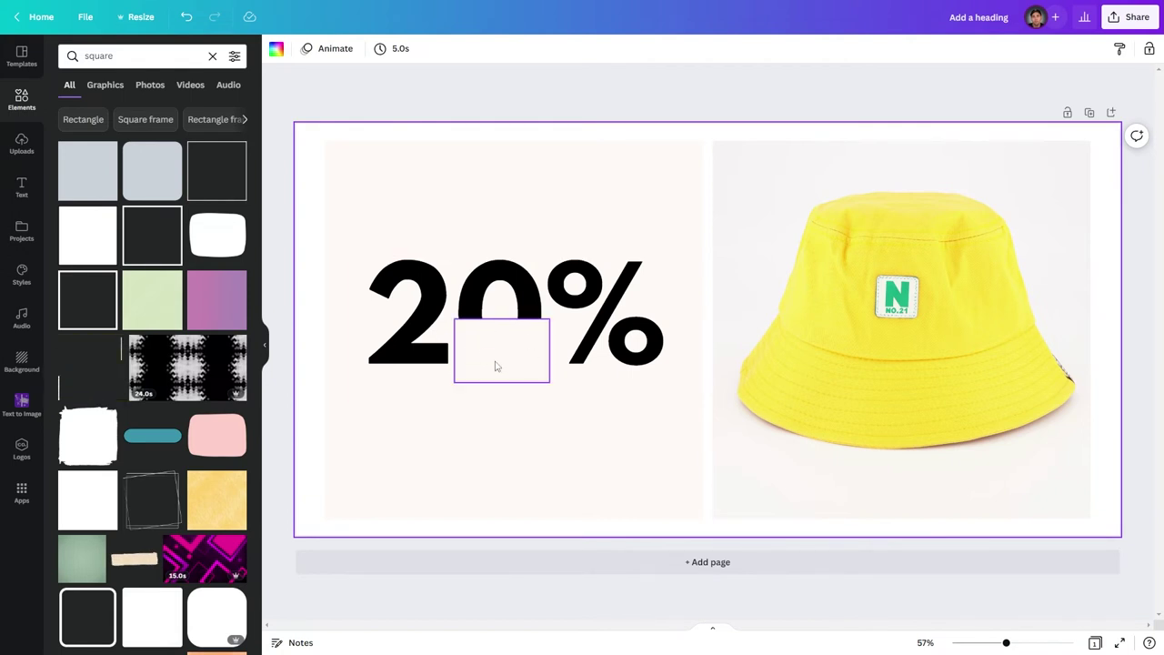
# Step: Duplicate the "20%" text and change the copy's wording to "off" in uppercase
pyautogui.click(461, 295)
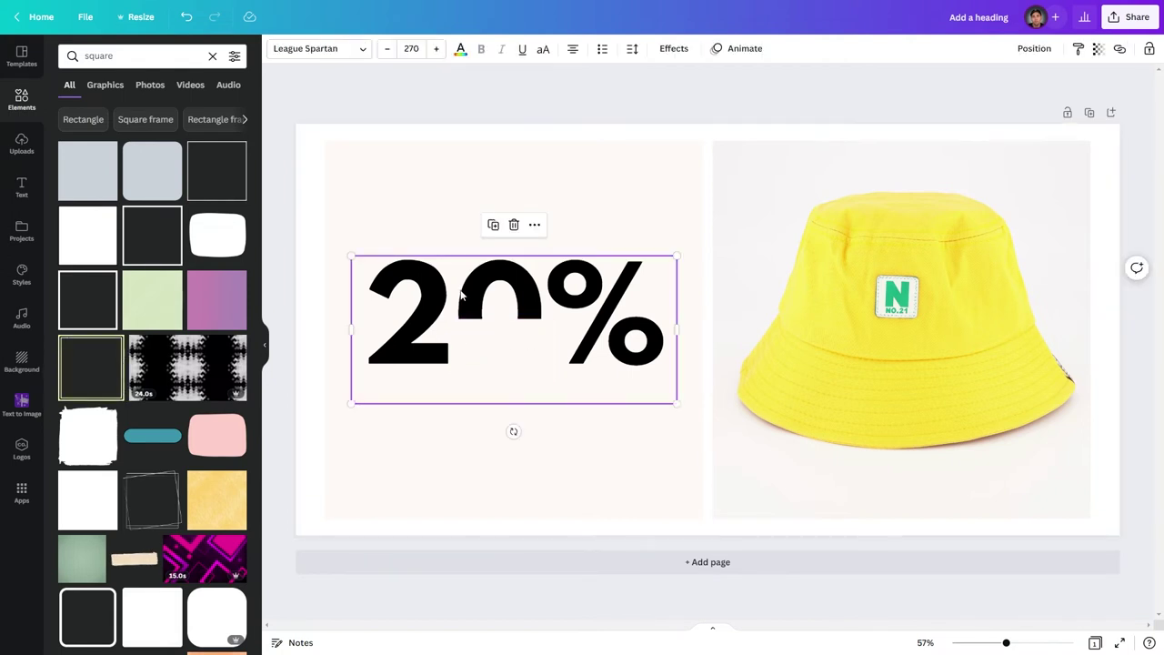
pyautogui.moveTo(460, 295); pyautogui.dragTo(467, 300)
pyautogui.doubleClick(487, 317)
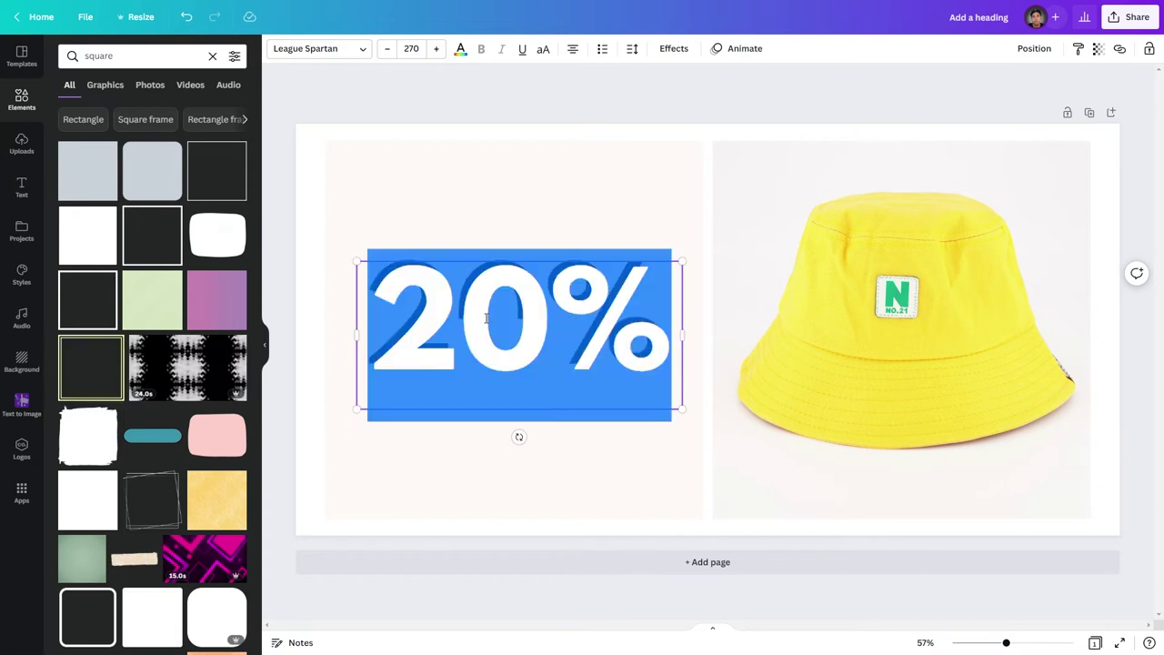
pyautogui.write('off')
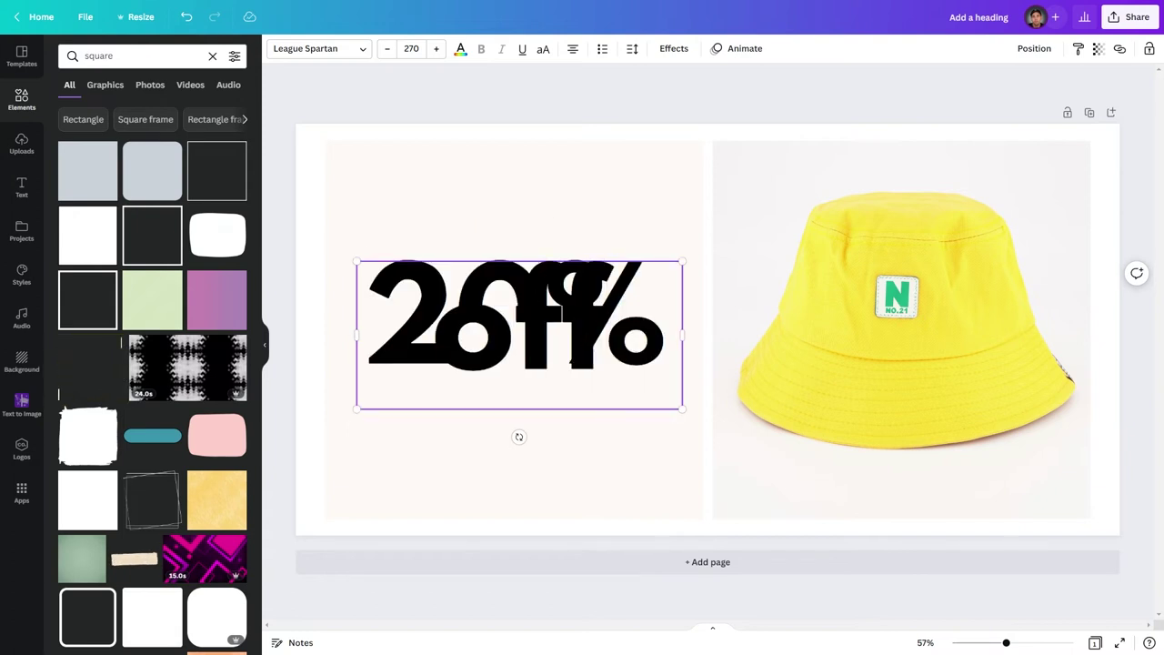
pyautogui.click(546, 52)
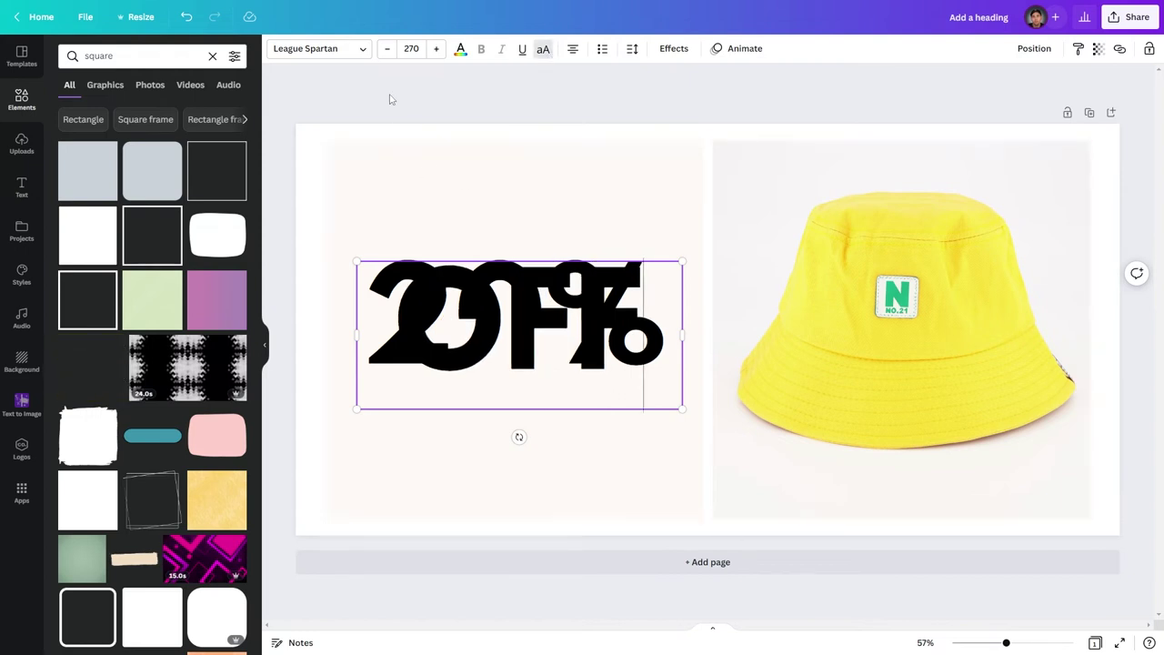
# Step: Set the "OFF" text's font size to 70, narrow its box and place it in the gap below the cut-off zero
pyautogui.click(406, 52)
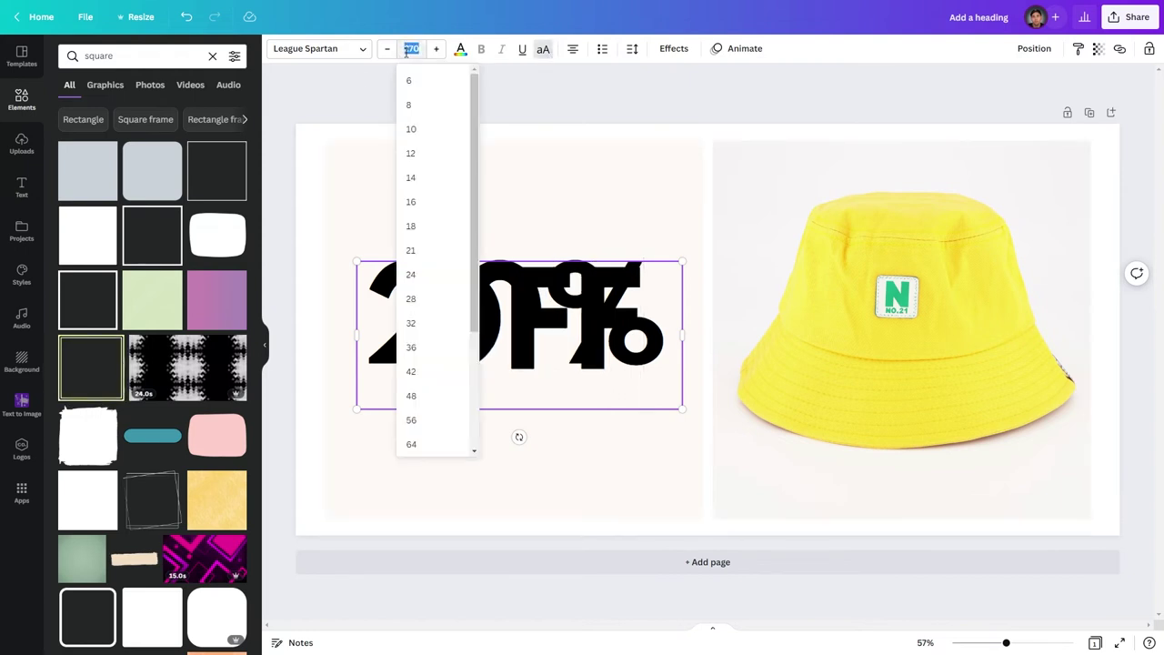
pyautogui.click(410, 49)
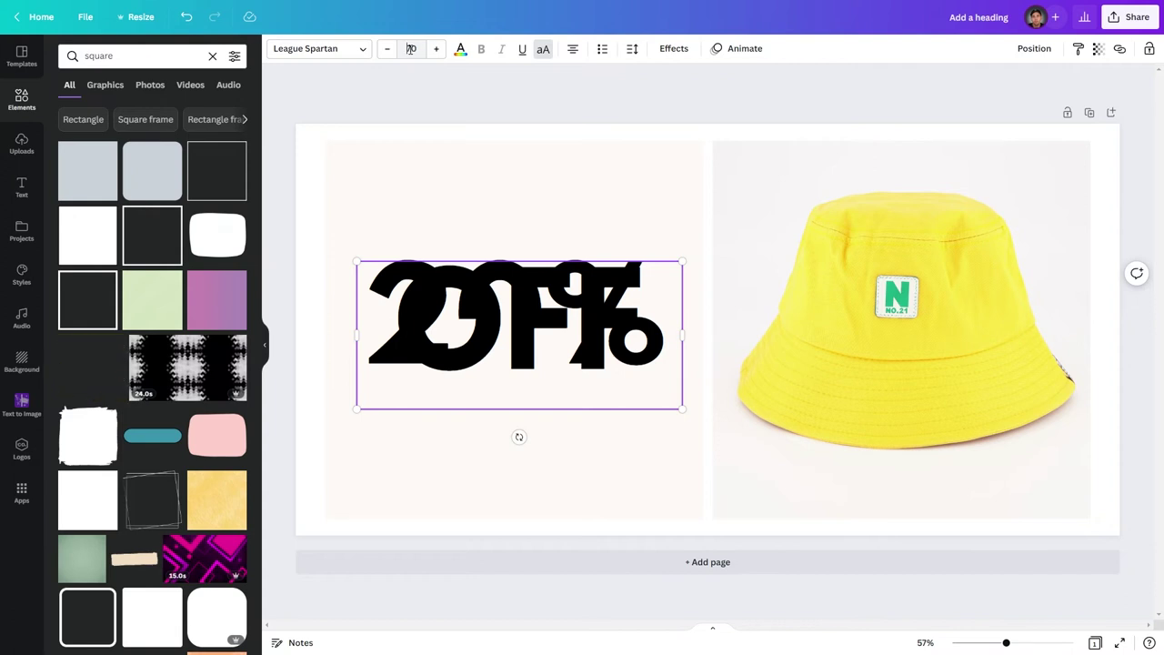
pyautogui.press('Return')
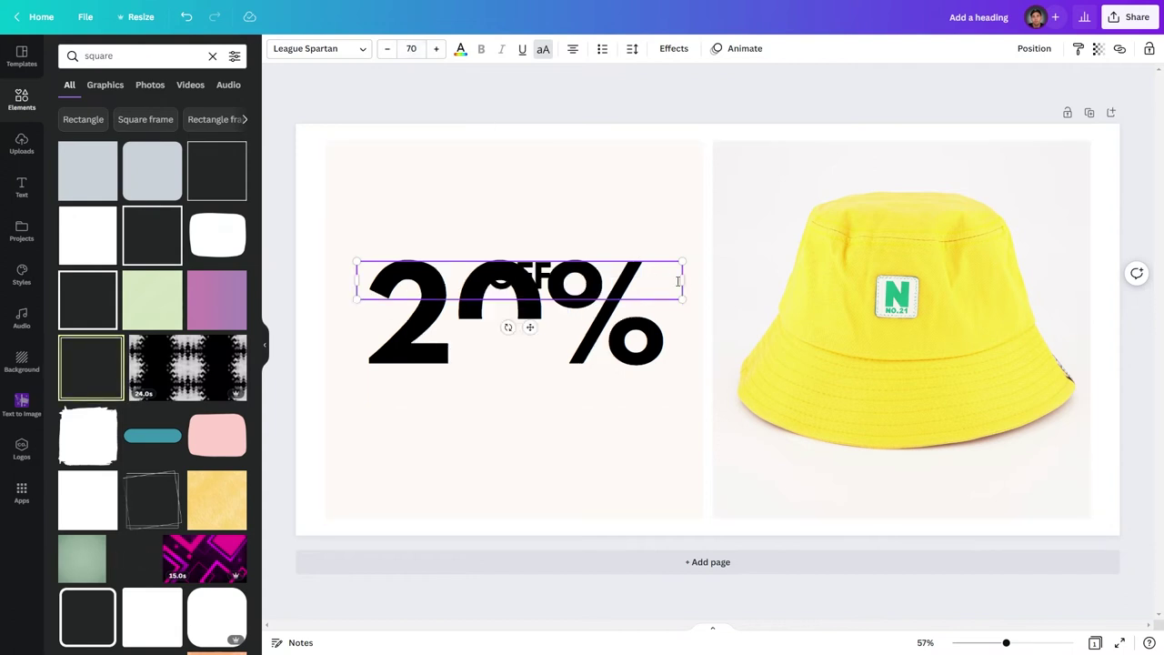
pyautogui.moveTo(686, 281); pyautogui.dragTo(477, 333)
pyautogui.click(376, 228)
pyautogui.click(376, 268)
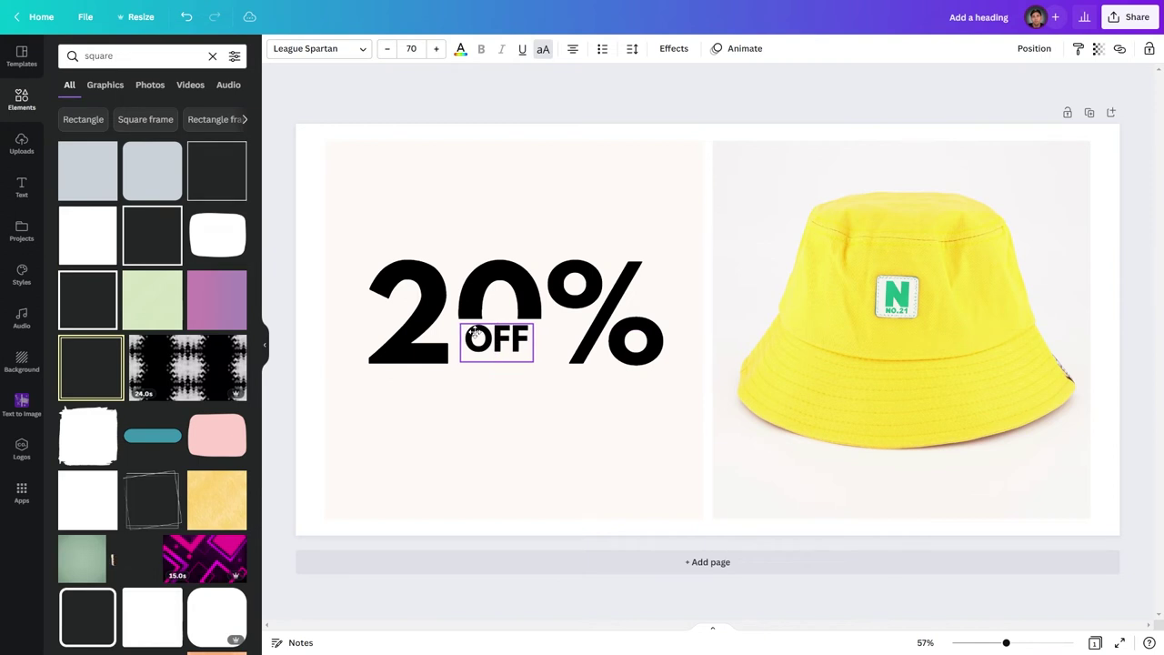
pyautogui.click(432, 439)
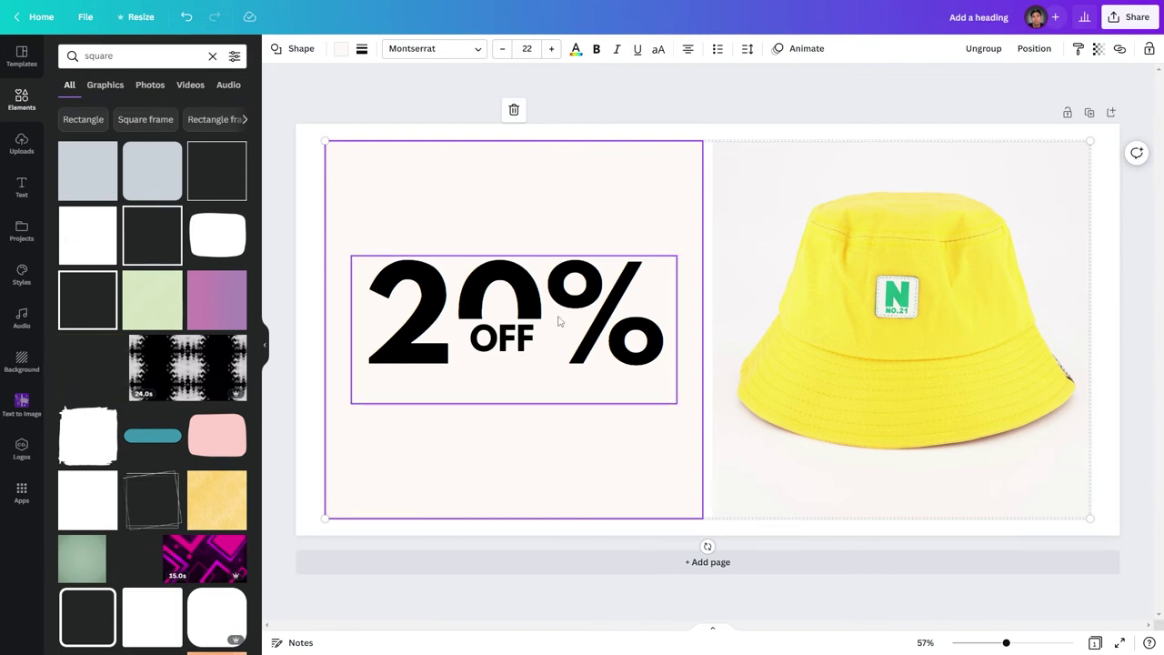
# Step: Duplicate the "OFF" text and set the copy's font size to 15 and its font to Assistant Extra Light
pyautogui.click(532, 337)
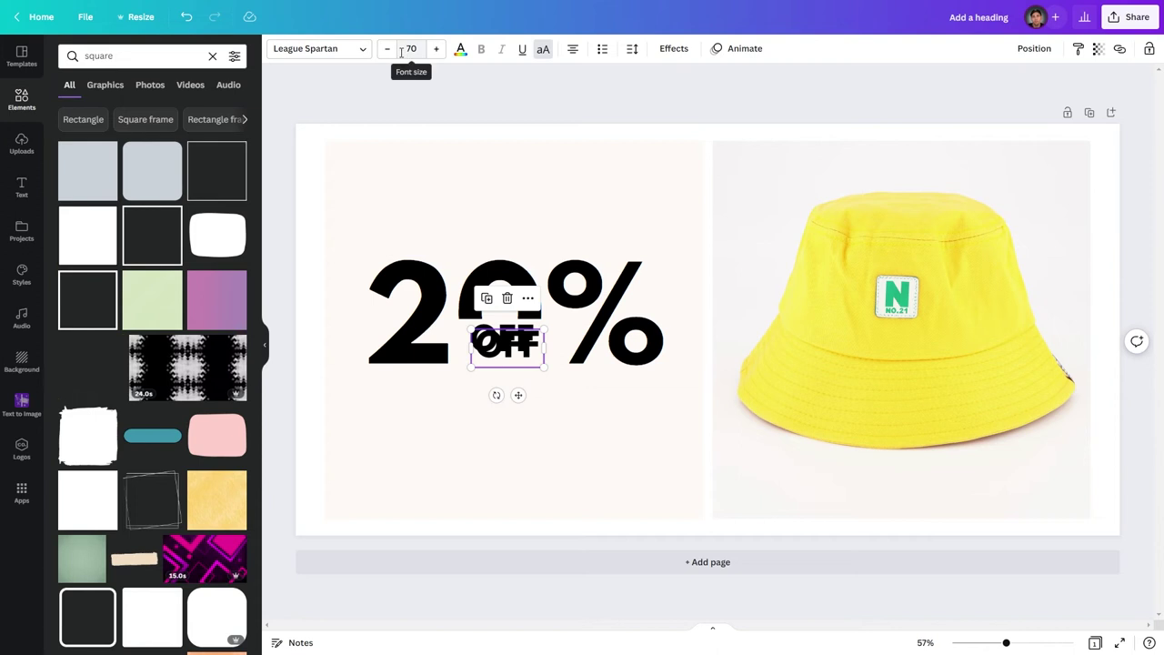
pyautogui.doubleClick(411, 49)
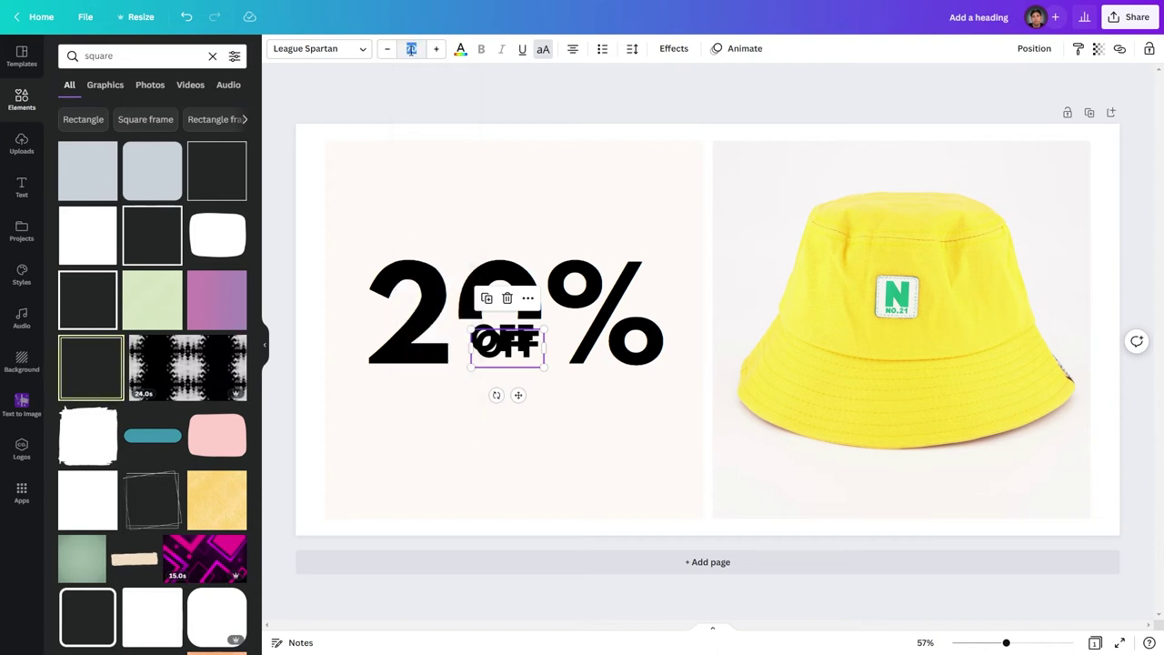
pyautogui.write('15')
pyautogui.press('Return')
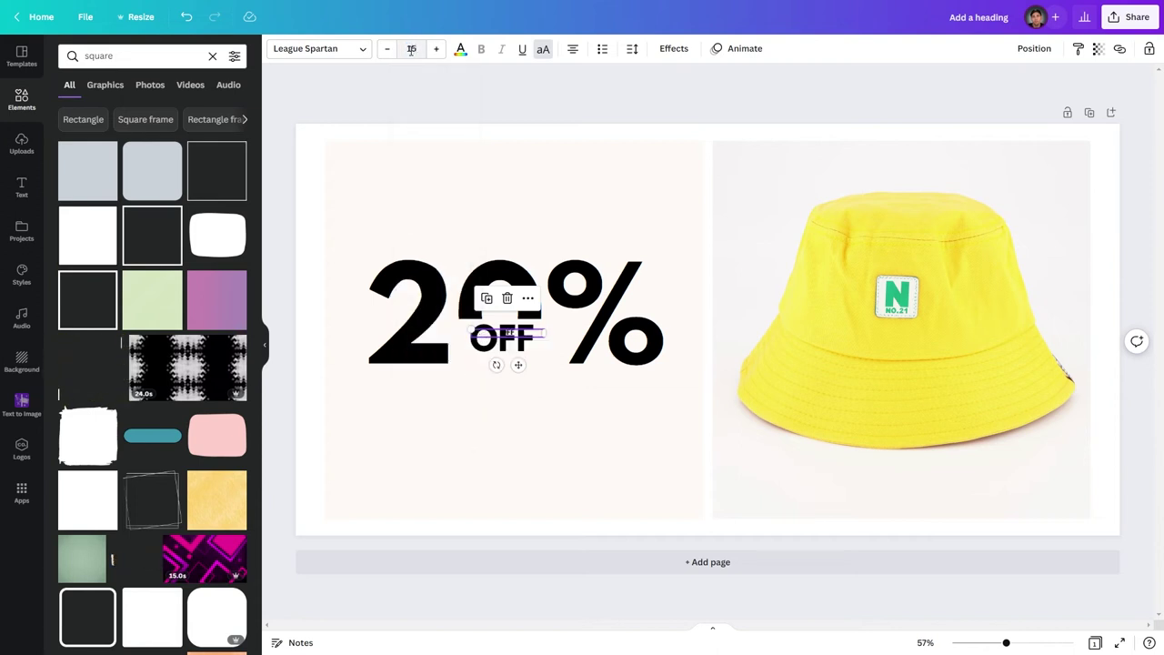
pyautogui.click(335, 49)
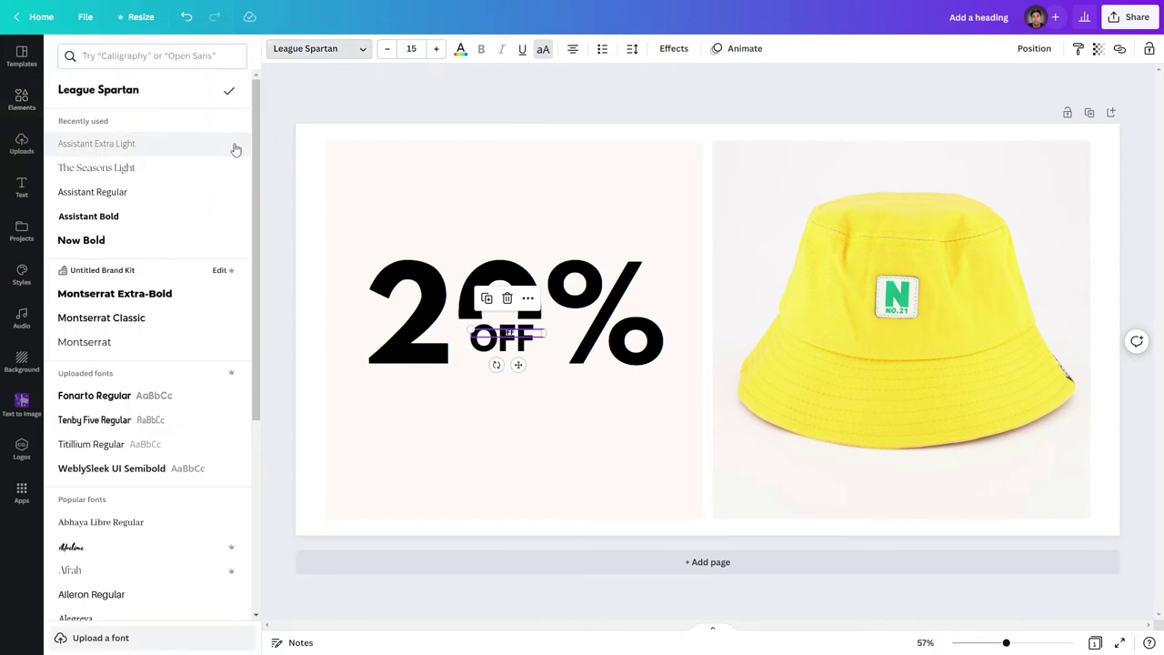
pyautogui.click(107, 144)
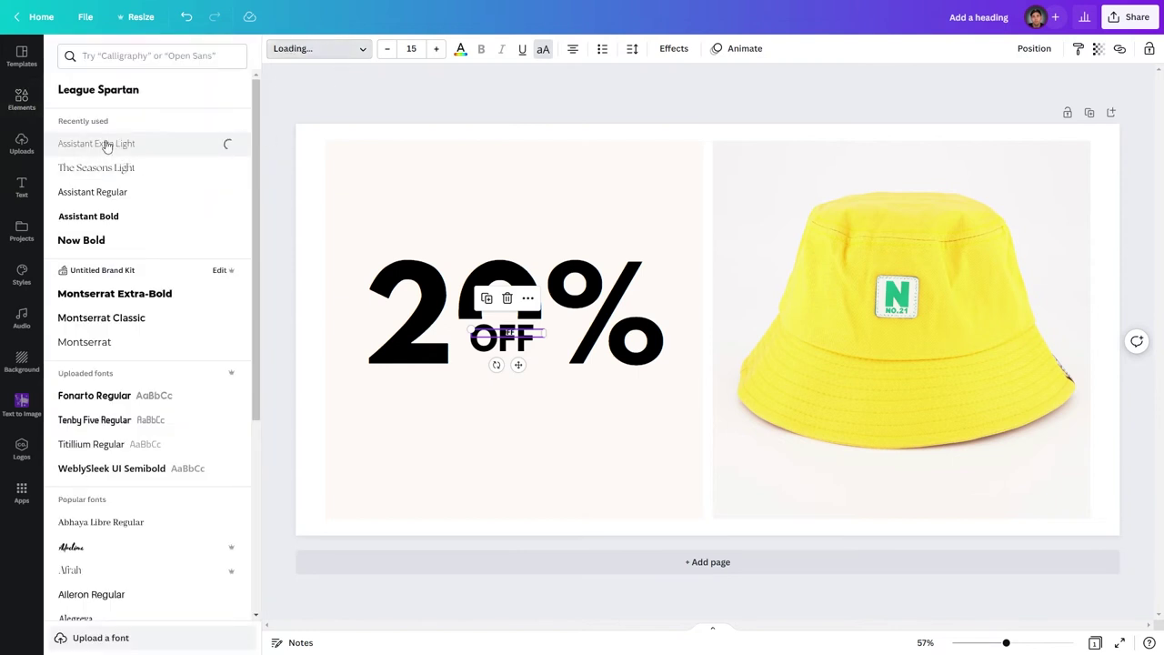
# Step: Move the small text copy below the zero, reword it as USE CODE: 'SUMMER' AT CHECKOUT and widen its box to fit one line
pyautogui.moveTo(510, 340); pyautogui.dragTo(503, 387)
pyautogui.doubleClick(502, 386)
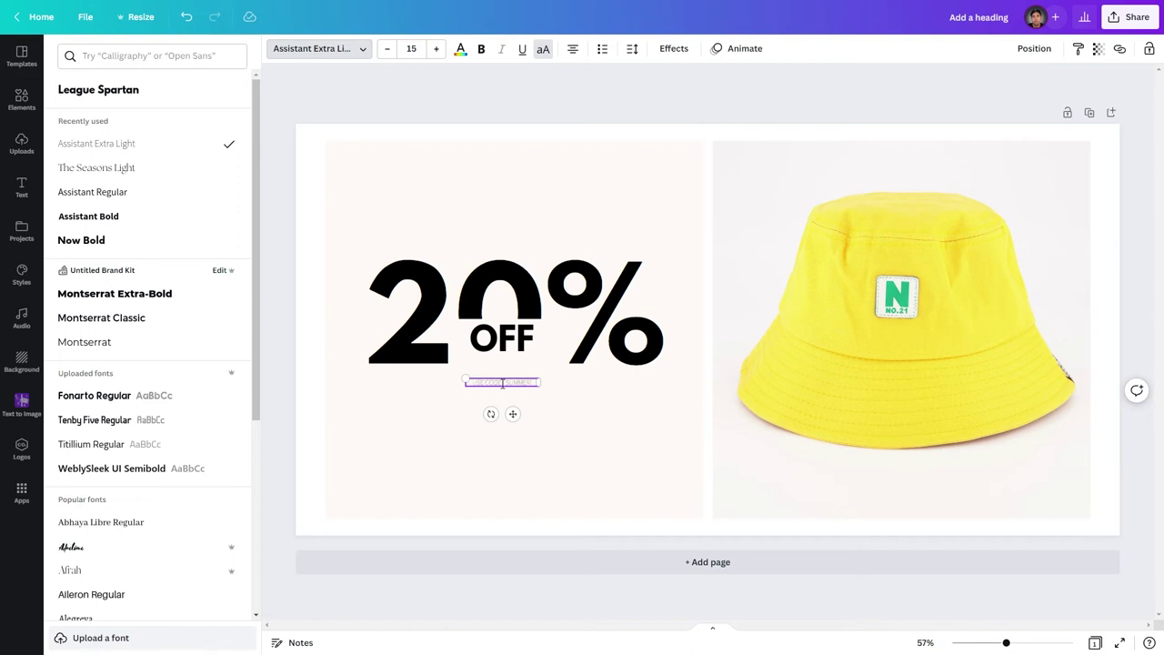
pyautogui.press('Return')
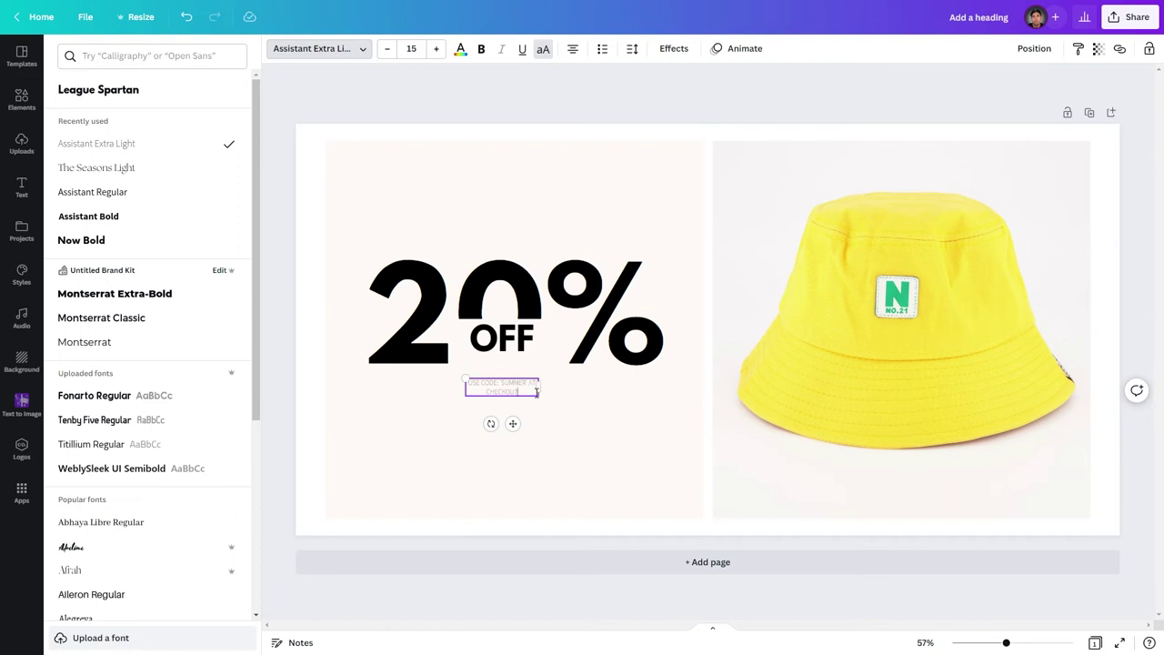
pyautogui.moveTo(540, 387); pyautogui.dragTo(569, 386)
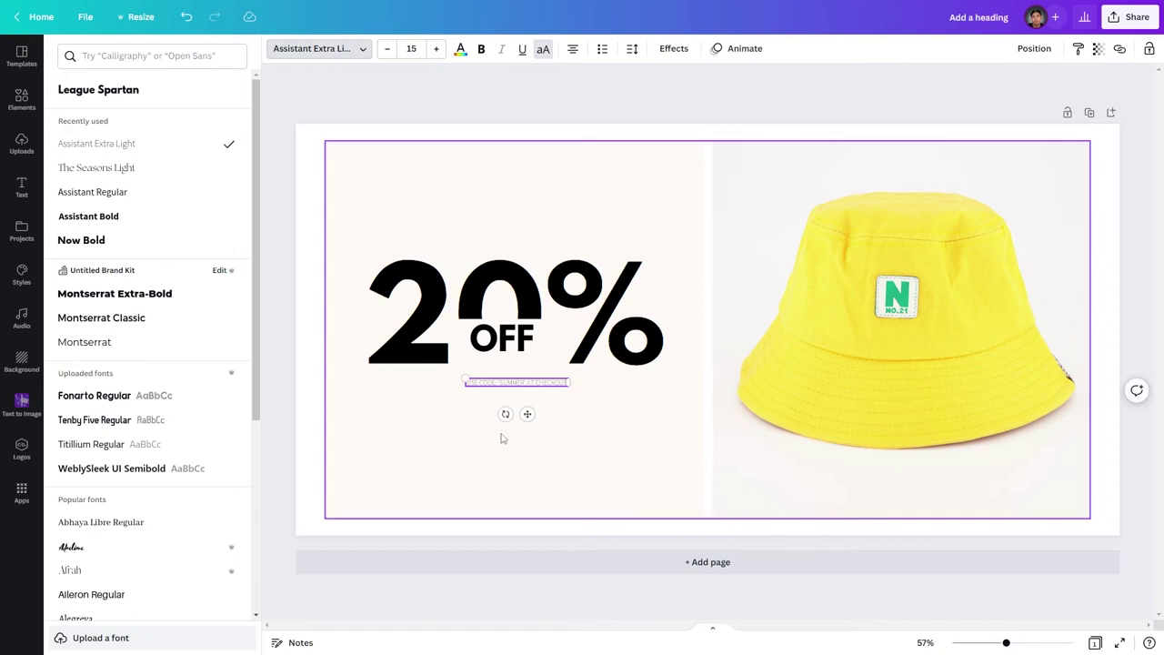
# Step: Bold the word SUMMER in the code line and move the line directly beneath "OFF", in the gap before the percent sign
pyautogui.click(509, 382)
pyautogui.click(510, 382)
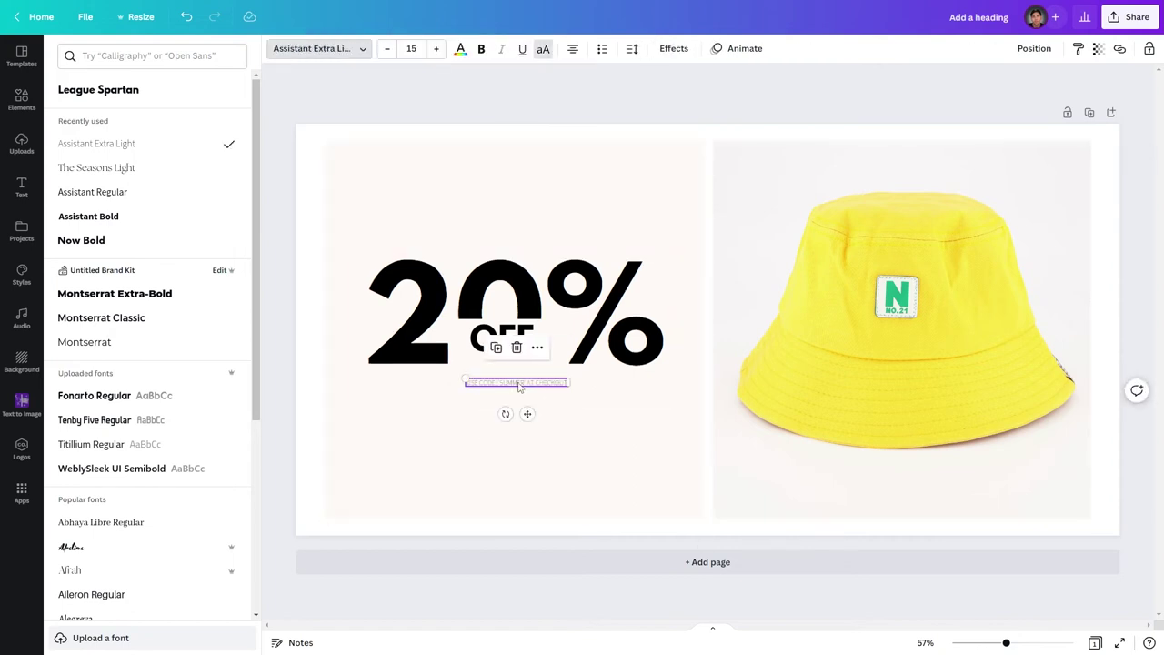
pyautogui.doubleClick(511, 382)
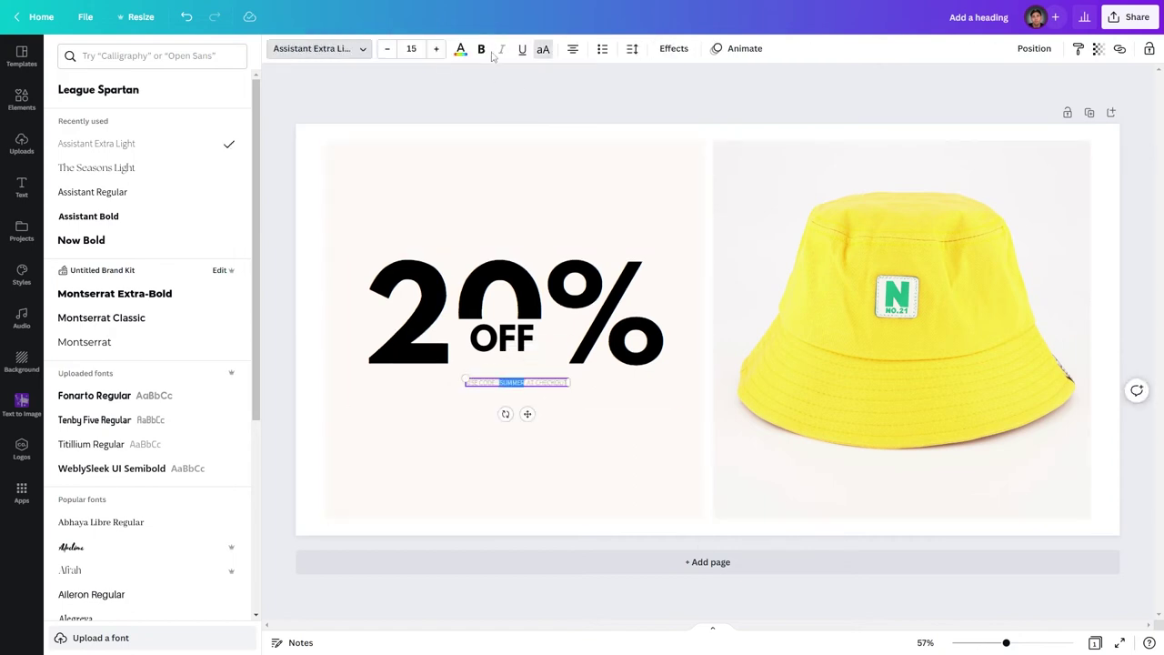
pyautogui.click(412, 382)
pyautogui.moveTo(512, 384); pyautogui.dragTo(497, 359)
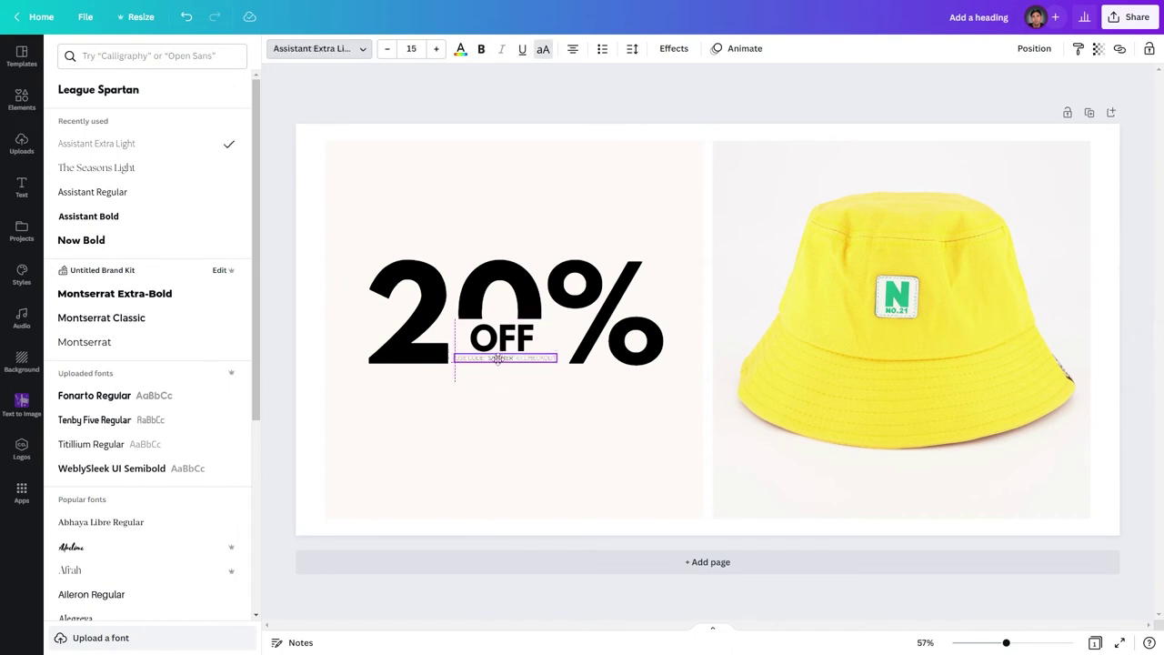
pyautogui.moveTo(497, 359); pyautogui.dragTo(497, 358)
pyautogui.click(446, 431)
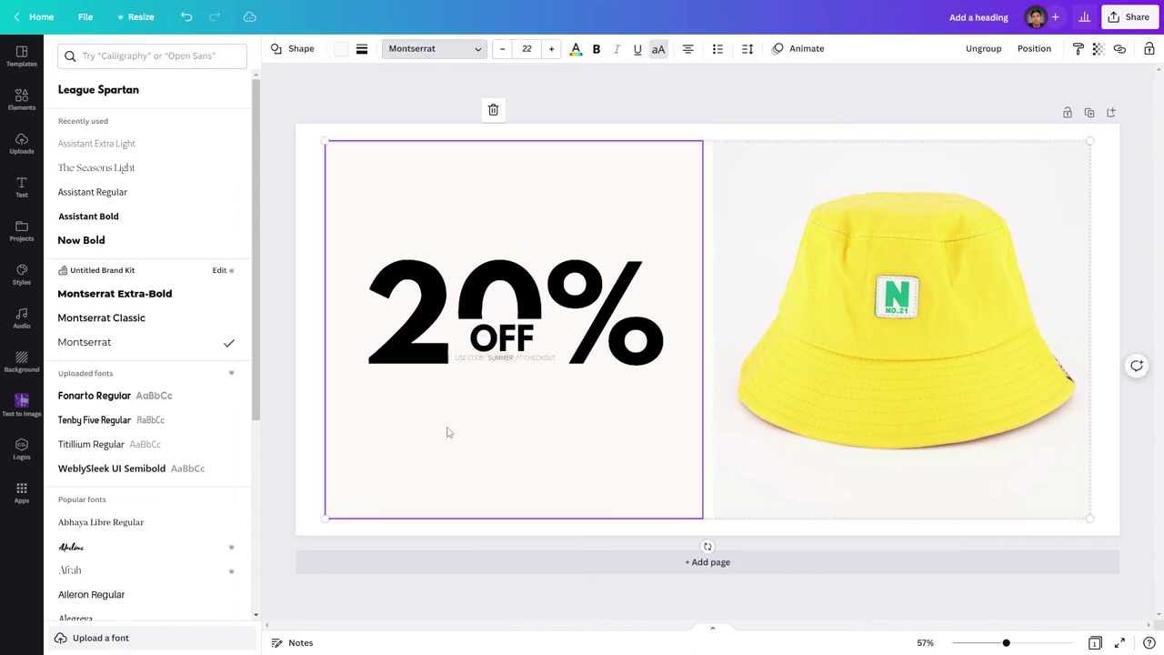
pyautogui.press('Escape')
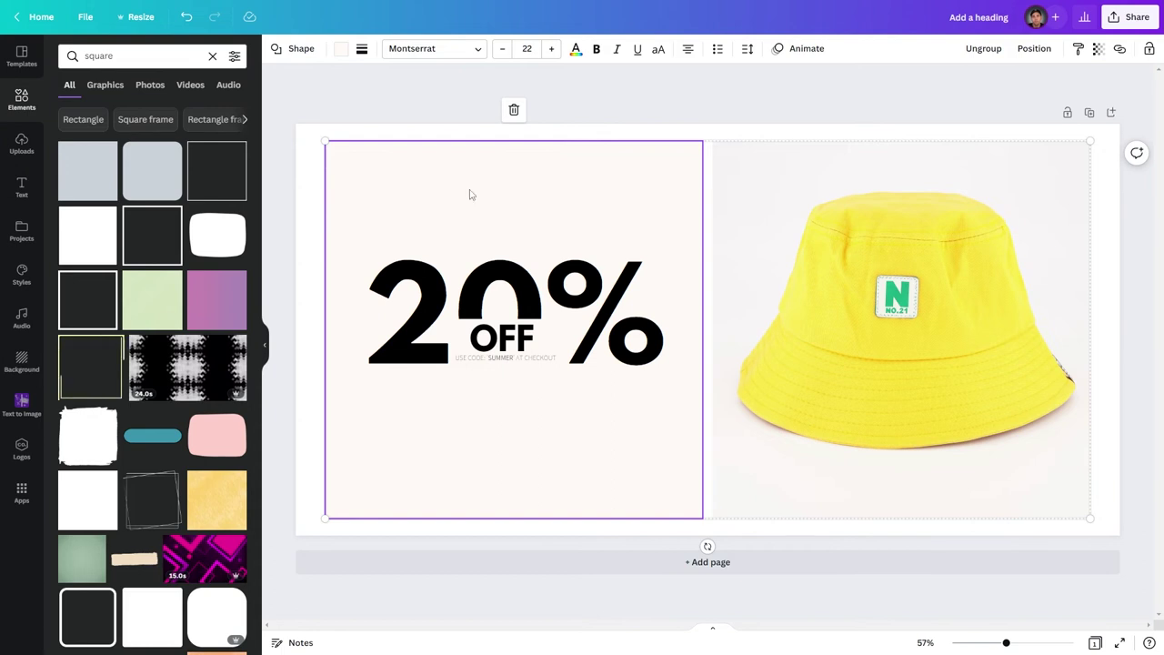
pyautogui.click(703, 104)
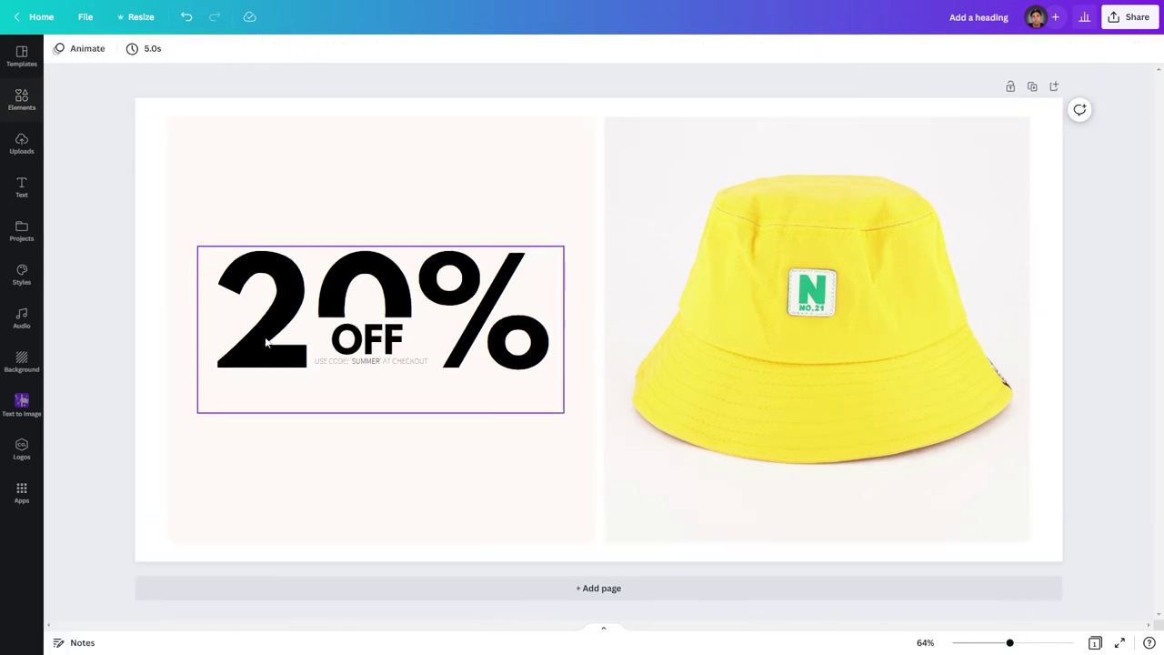
pyautogui.click(265, 343)
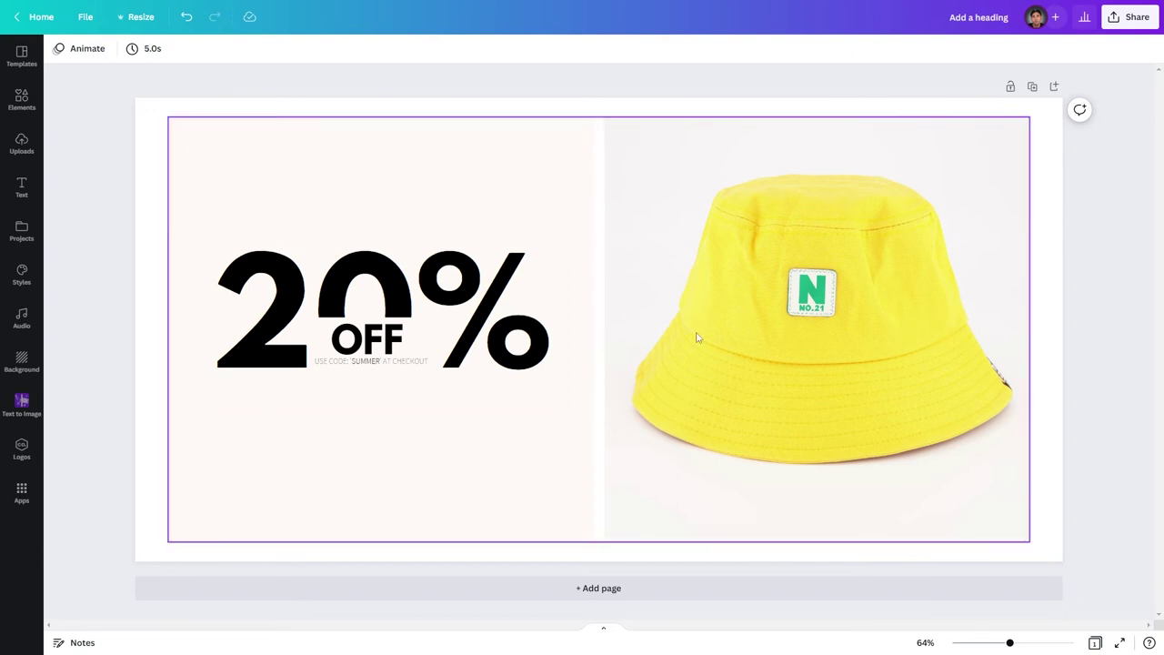
# Step: Duplicate the banner page and ungroup the cream square and hat photo on the copy
pyautogui.click(1032, 88)
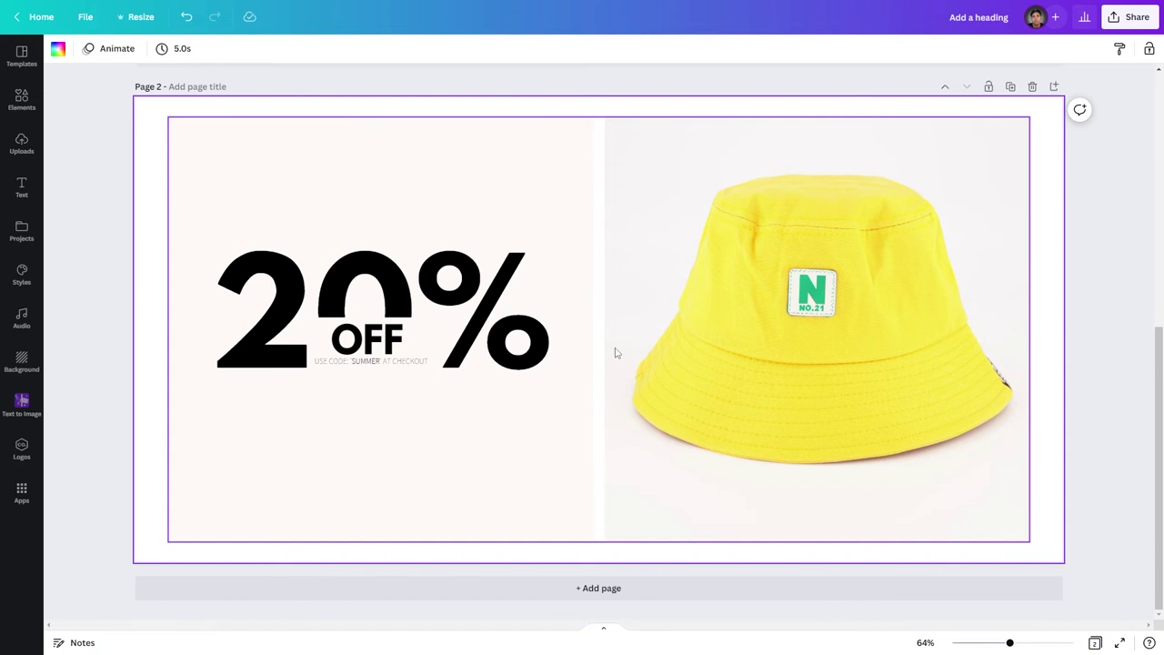
pyautogui.click(794, 360)
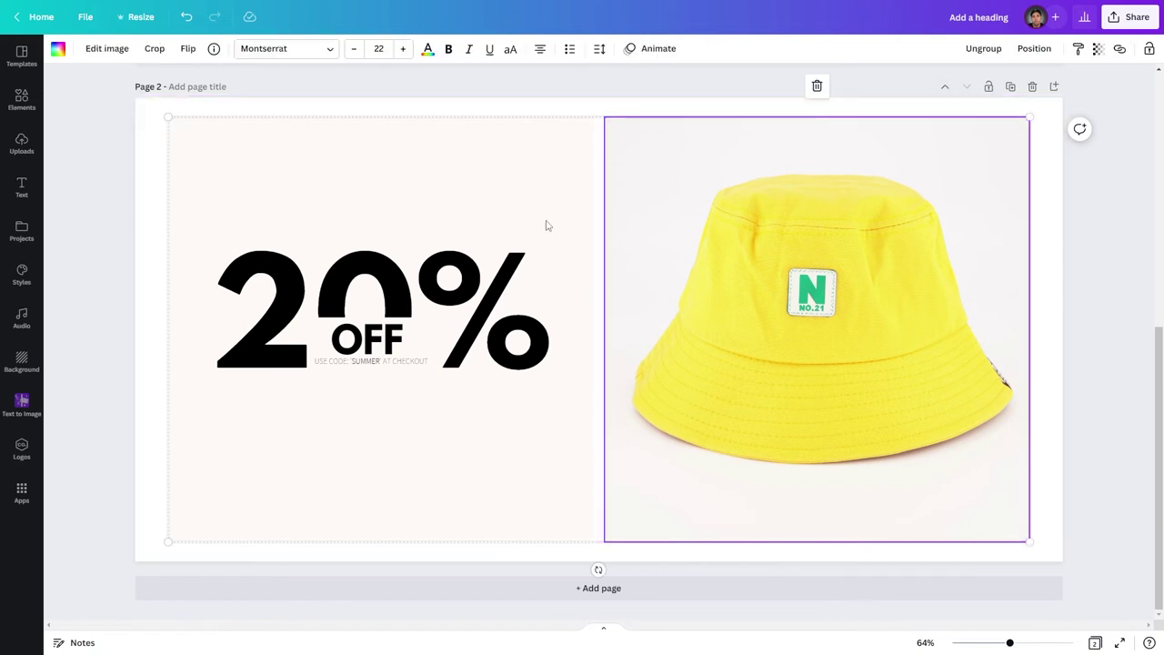
pyautogui.click(983, 48)
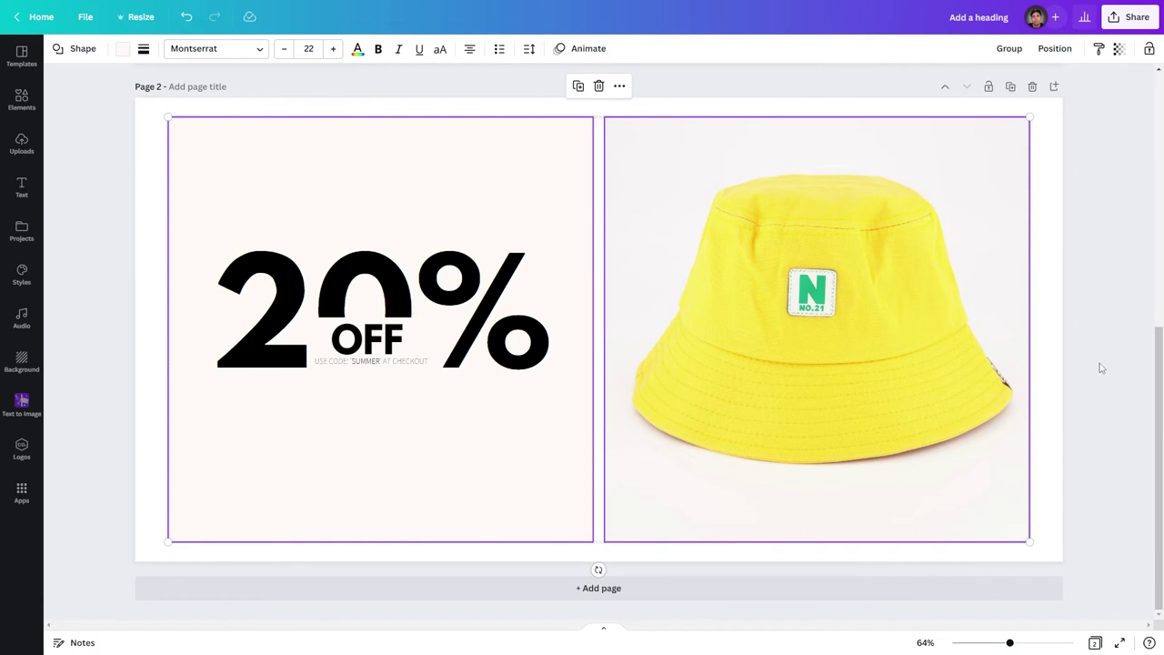
# Step: Shrink the page 2 hat photo to slightly under half its width and place it beside the cream square, level with its upper edge
pyautogui.click(766, 336)
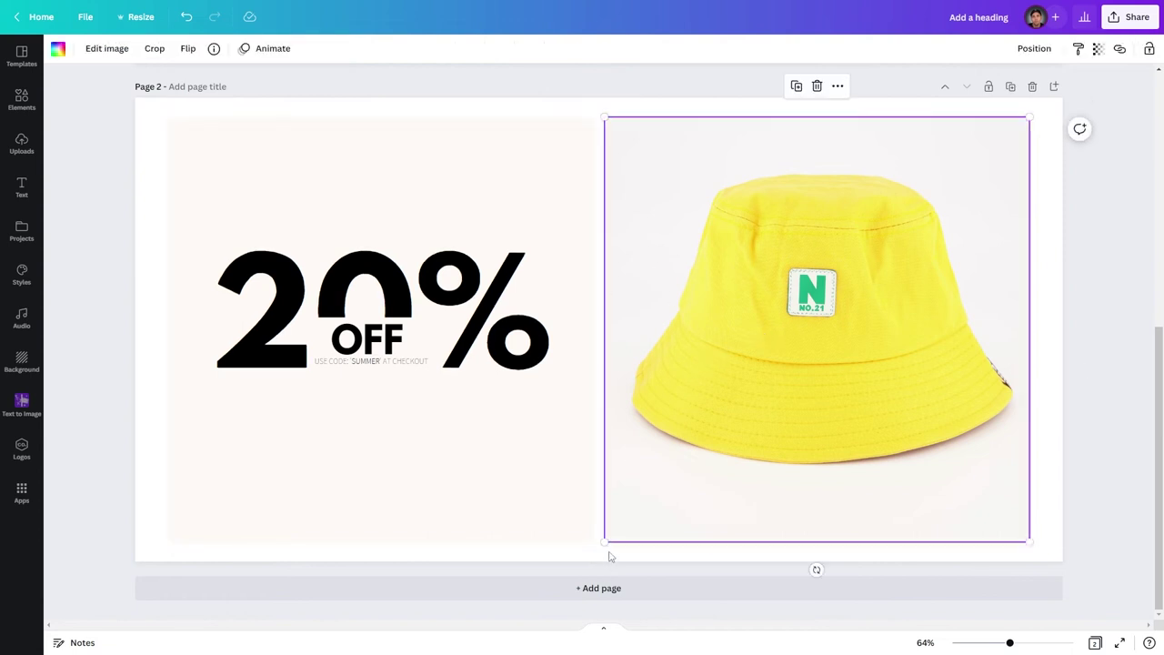
pyautogui.moveTo(621, 537); pyautogui.dragTo(852, 337)
pyautogui.moveTo(913, 264); pyautogui.dragTo(698, 255)
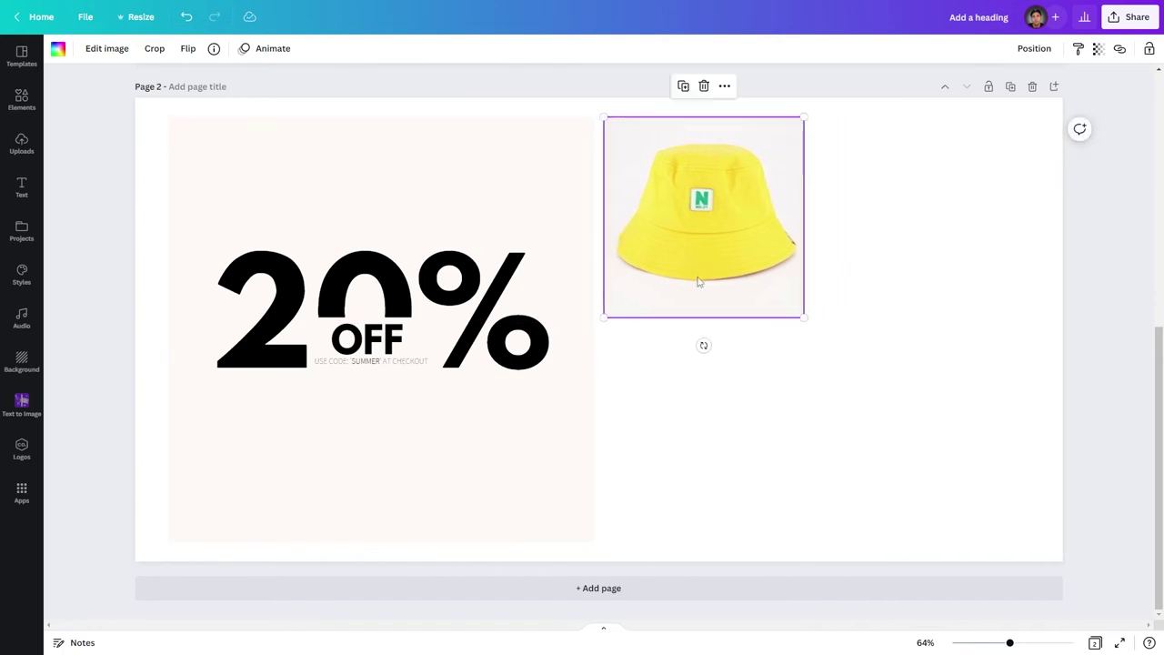
# Step: Duplicate the small hat photo three times and arrange the four photos in a two-by-two grid beside the cream square
pyautogui.hotkey('ctrl', 'd')
pyautogui.moveTo(677, 226); pyautogui.dragTo(855, 215)
pyautogui.click(748, 239)
pyautogui.hotkey('ctrl', 'd')
pyautogui.moveTo(748, 239); pyautogui.dragTo(727, 430)
pyautogui.click(730, 278)
pyautogui.hotkey('ctrl', 'd')
pyautogui.moveTo(730, 278); pyautogui.dragTo(938, 480)
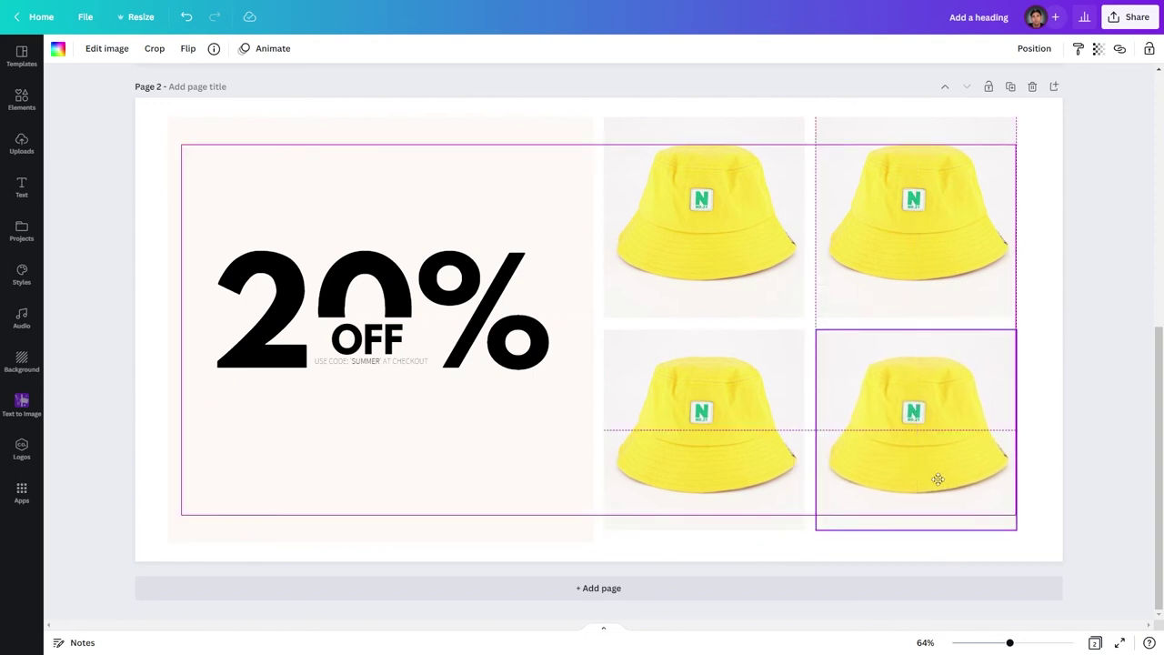
# Step: Move the two lower hat photos down until they are flush with the cream square's lower edge
pyautogui.moveTo(938, 479); pyautogui.dragTo(935, 490)
pyautogui.moveTo(751, 482); pyautogui.dragTo(743, 481)
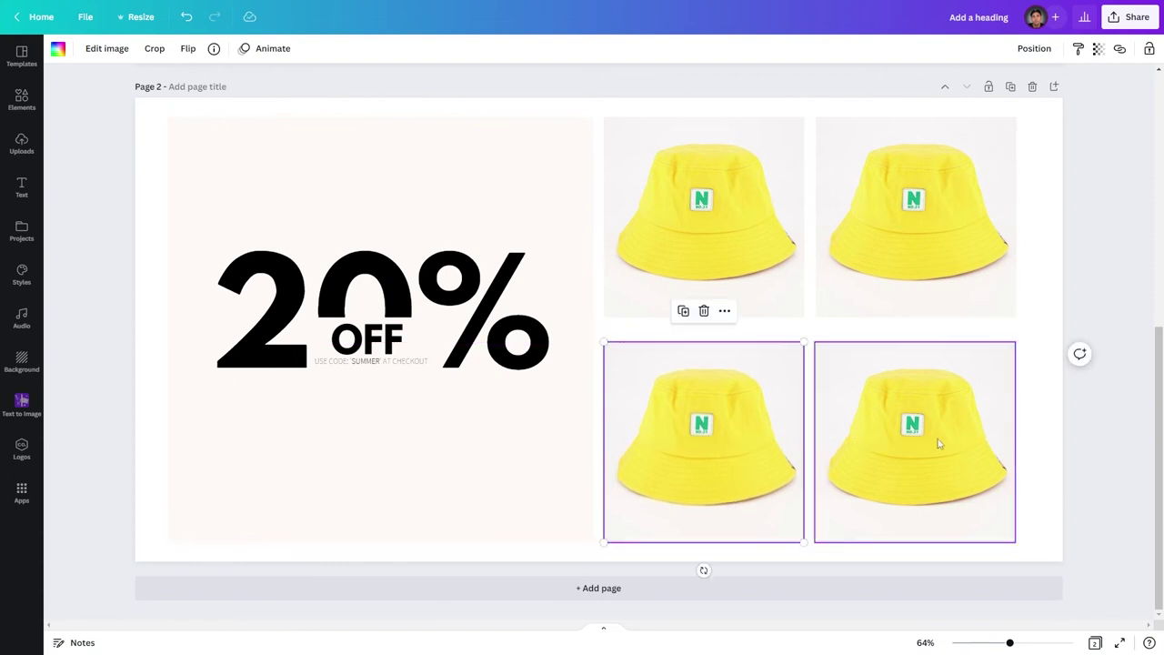
pyautogui.click(1059, 443)
pyautogui.click(1092, 443)
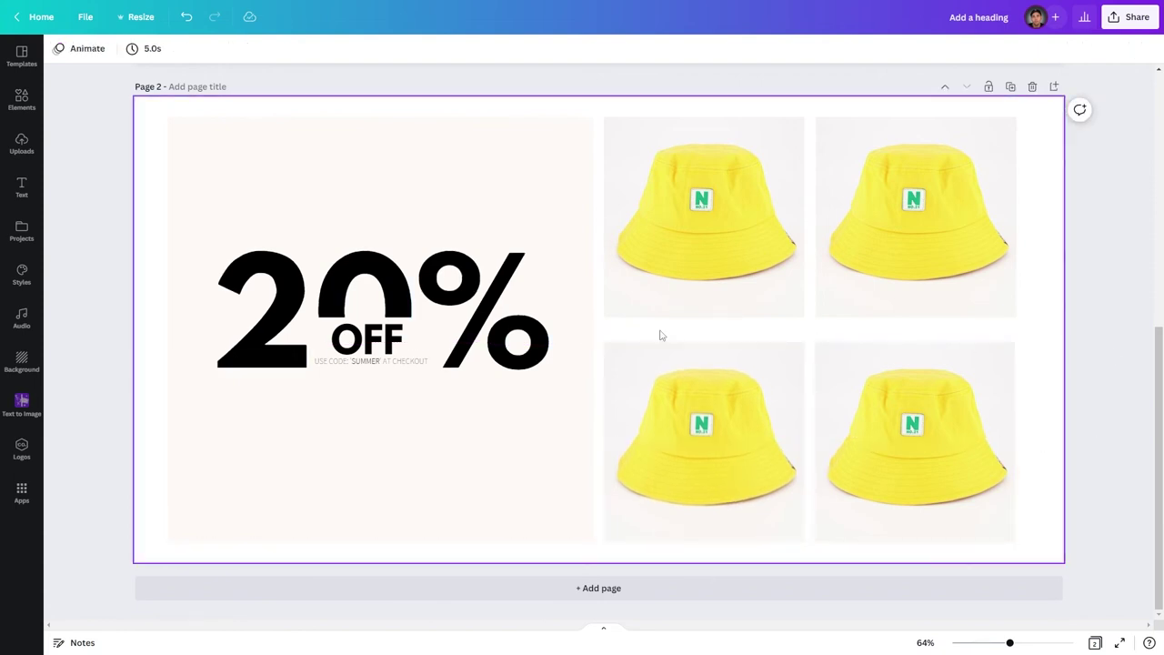
# Step: Delete the three duplicated hat photos and their frames, keeping only the upper-left one
pyautogui.click(933, 278)
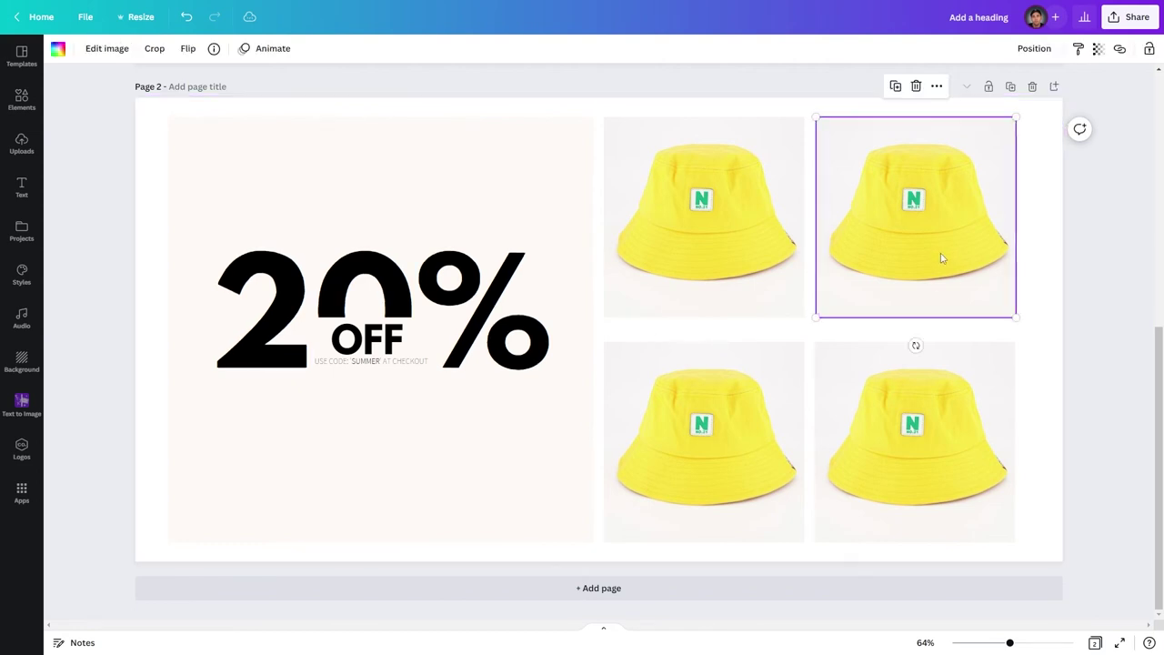
pyautogui.moveTo(1033, 278); pyautogui.dragTo(992, 291)
pyautogui.press('Delete')
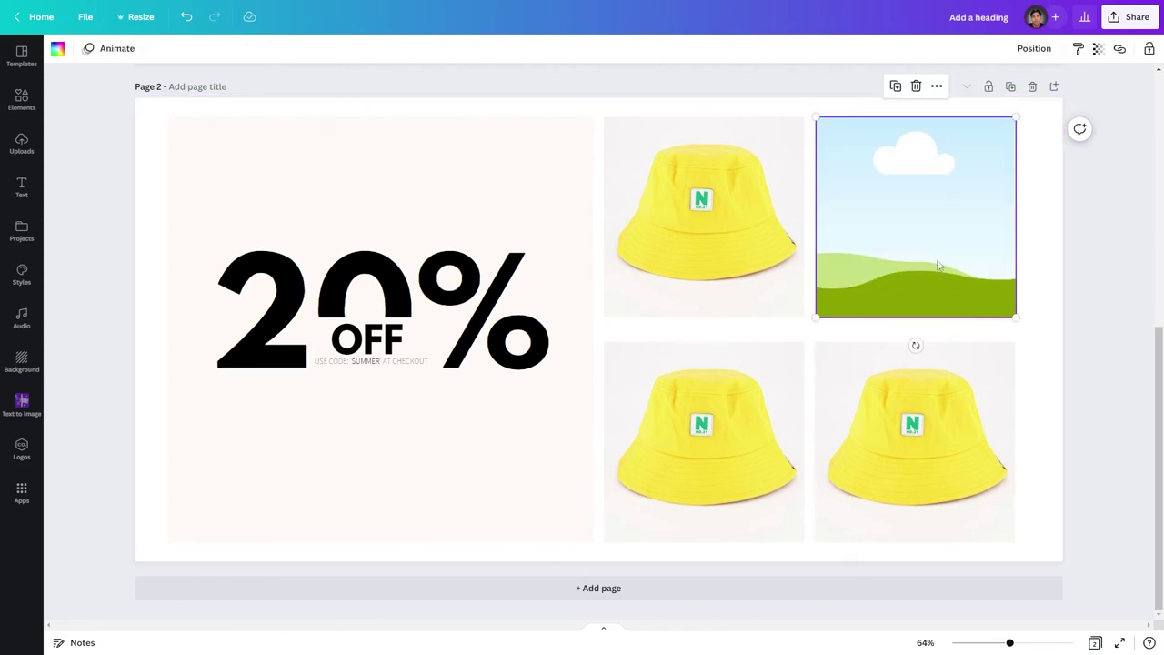
pyautogui.press('Delete')
pyautogui.click(915, 380)
pyautogui.press('Delete')
pyautogui.press('Delete')
pyautogui.click(676, 377)
pyautogui.press('Delete')
pyautogui.press('Delete')
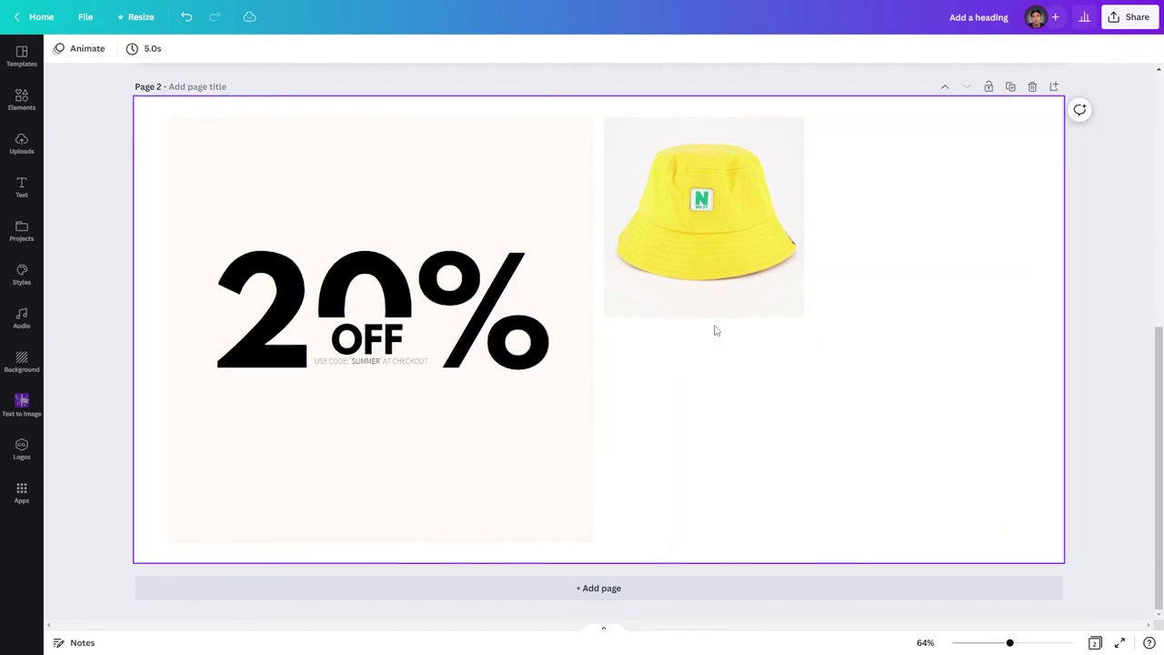
# Step: Enlarge the remaining hat photo slightly, then duplicate it three times to form a rough two-by-two grid
pyautogui.click(773, 311)
pyautogui.moveTo(802, 317); pyautogui.dragTo(810, 324)
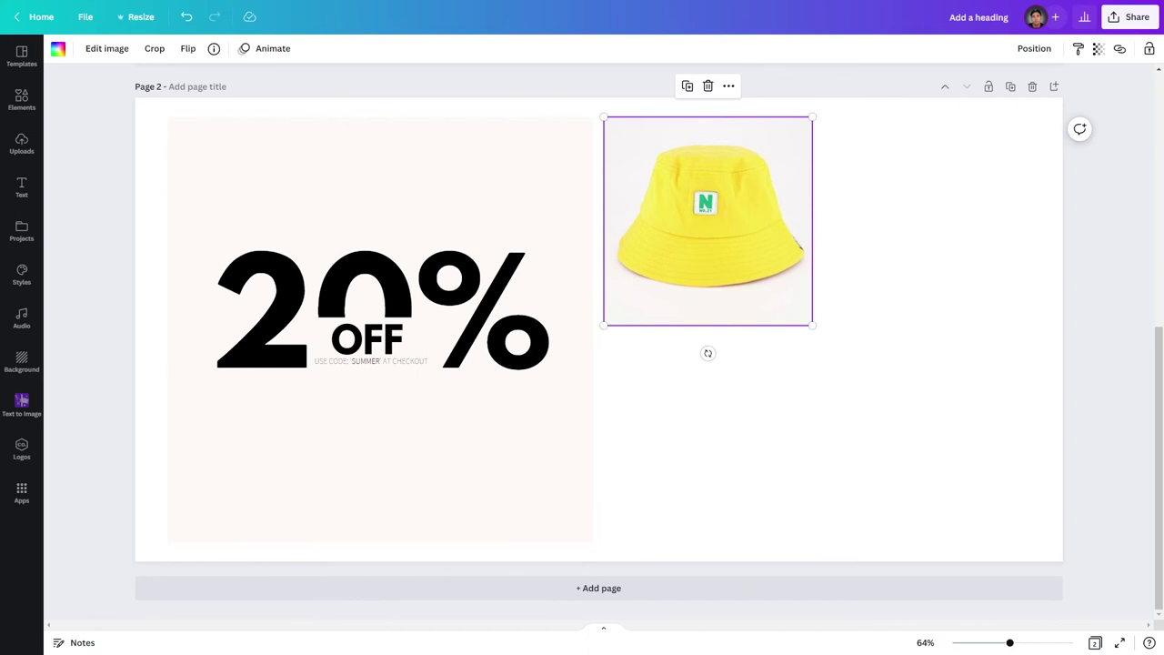
pyautogui.hotkey('ctrl', 'd')
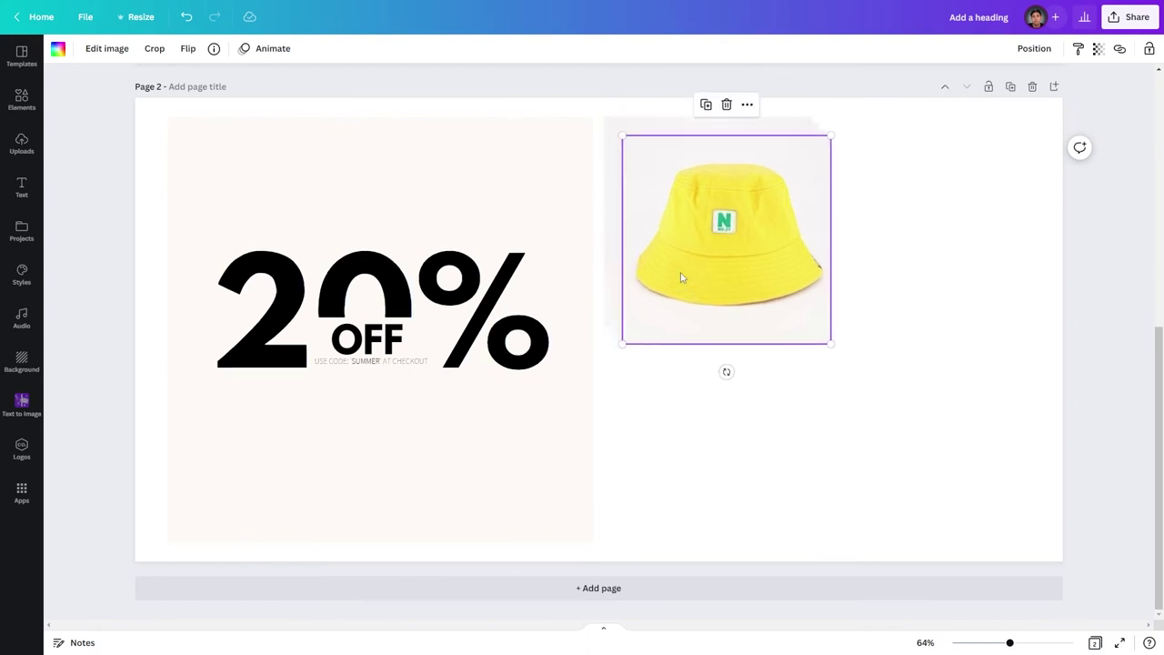
pyautogui.moveTo(652, 285); pyautogui.dragTo(675, 525)
pyautogui.moveTo(697, 239); pyautogui.dragTo(902, 428)
# Step: Align the three photo copies into an even grid flush with the cream square's upper and lower edges
pyautogui.moveTo(683, 442); pyautogui.dragTo(673, 416)
pyautogui.moveTo(896, 246); pyautogui.dragTo(897, 217)
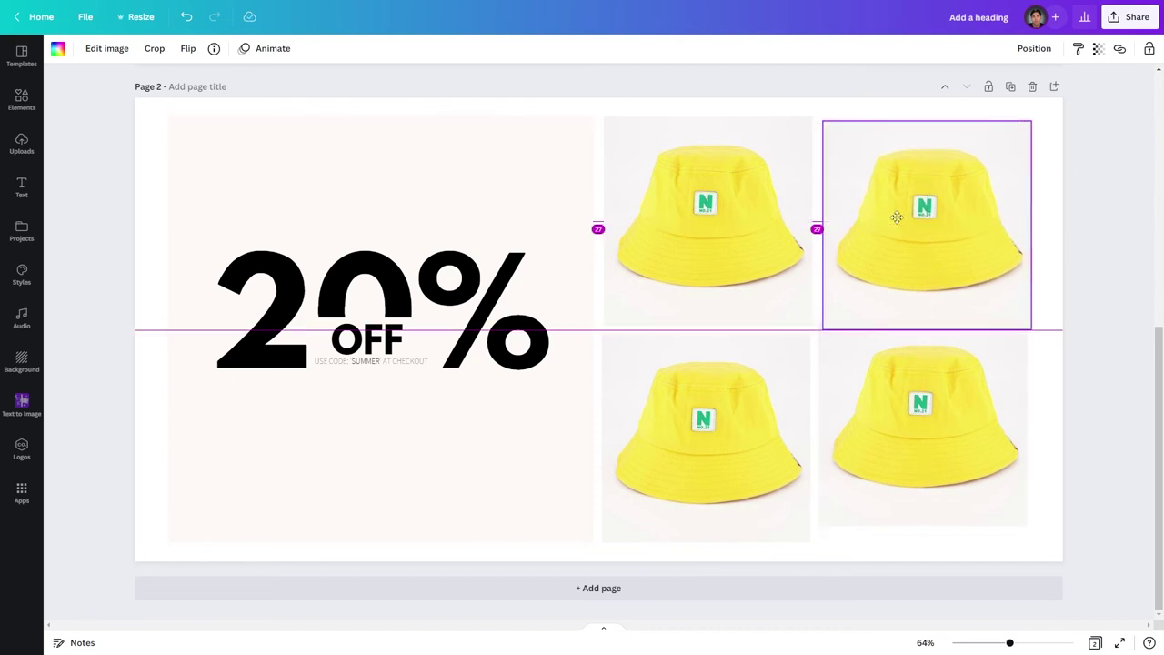
pyautogui.moveTo(896, 216); pyautogui.dragTo(898, 214)
pyautogui.click(865, 379)
pyautogui.moveTo(865, 379); pyautogui.dragTo(868, 394)
pyautogui.click(1054, 525)
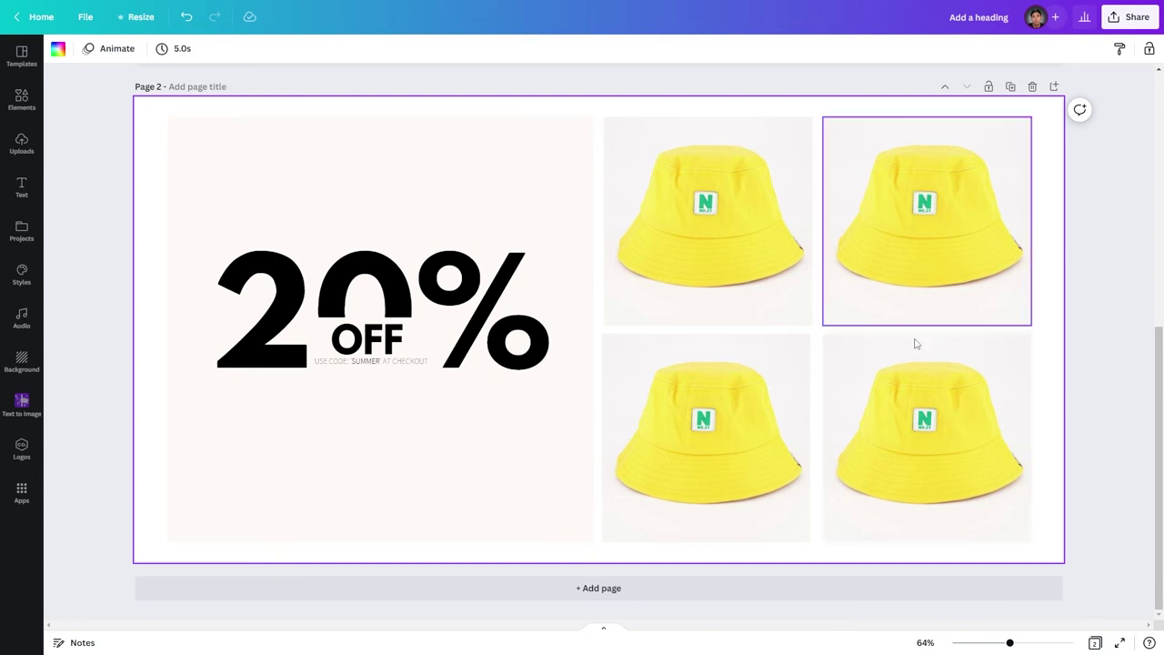
# Step: Shift the two photos of the grid's outer column together slightly toward the inner column to narrow the gap
pyautogui.moveTo(1076, 433); pyautogui.dragTo(943, 272)
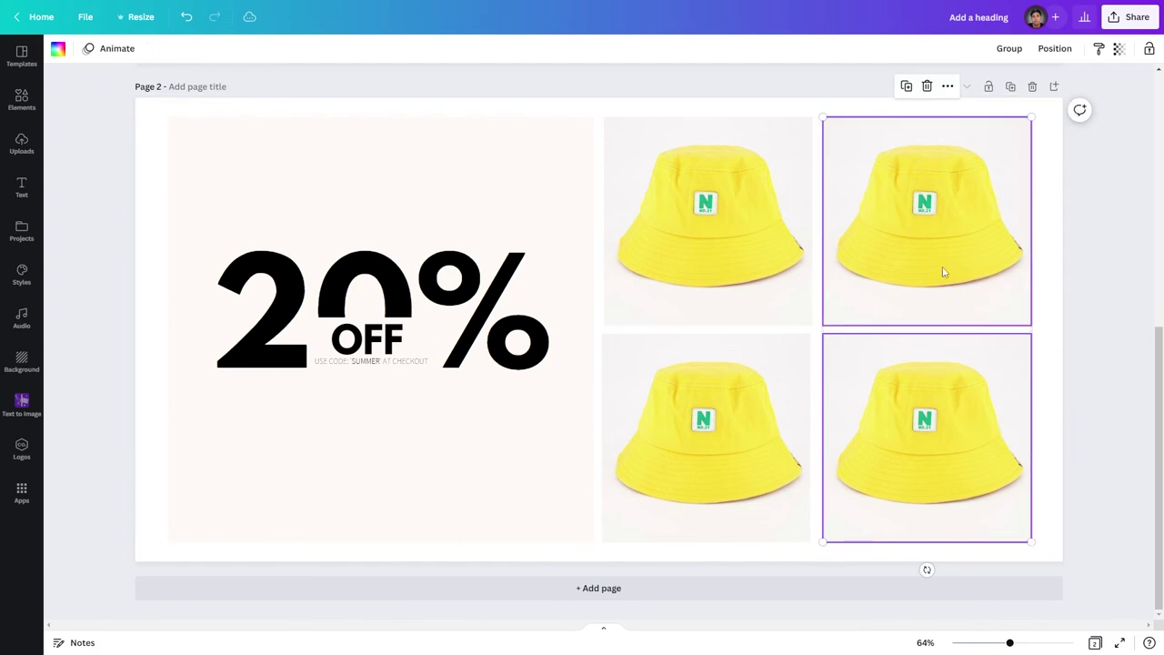
pyautogui.moveTo(928, 432); pyautogui.dragTo(922, 426)
pyautogui.click(1094, 428)
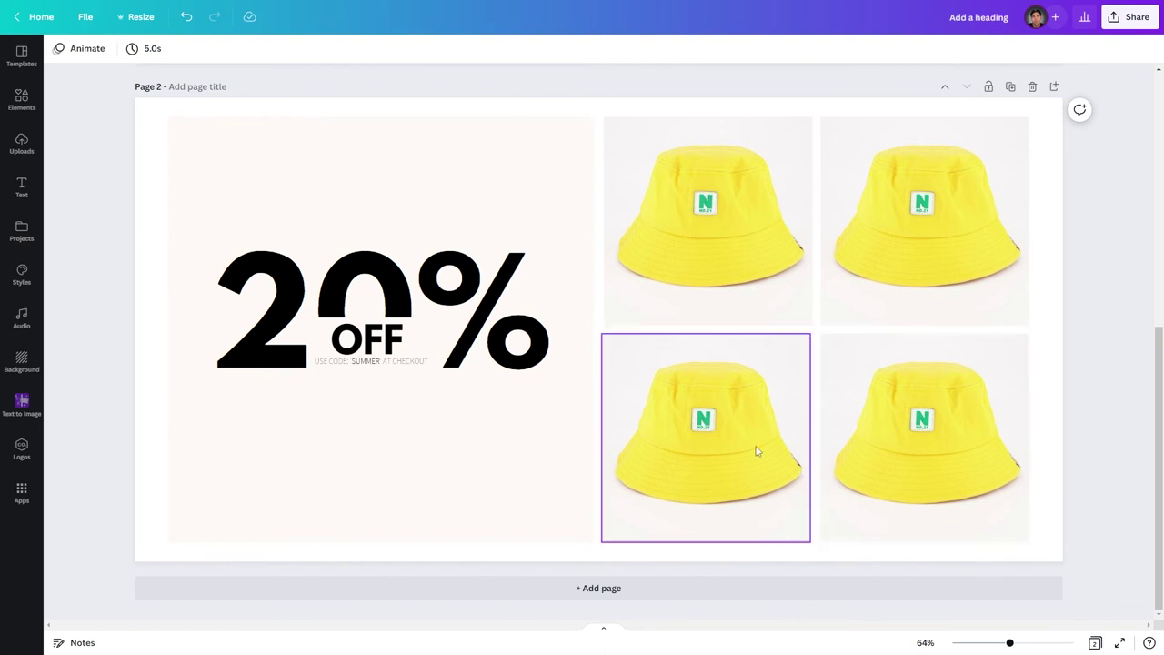
# Step: Replace the grid's upper-right photo with the uploaded green beanie image and adjust its crop within the frame
pyautogui.click(22, 146)
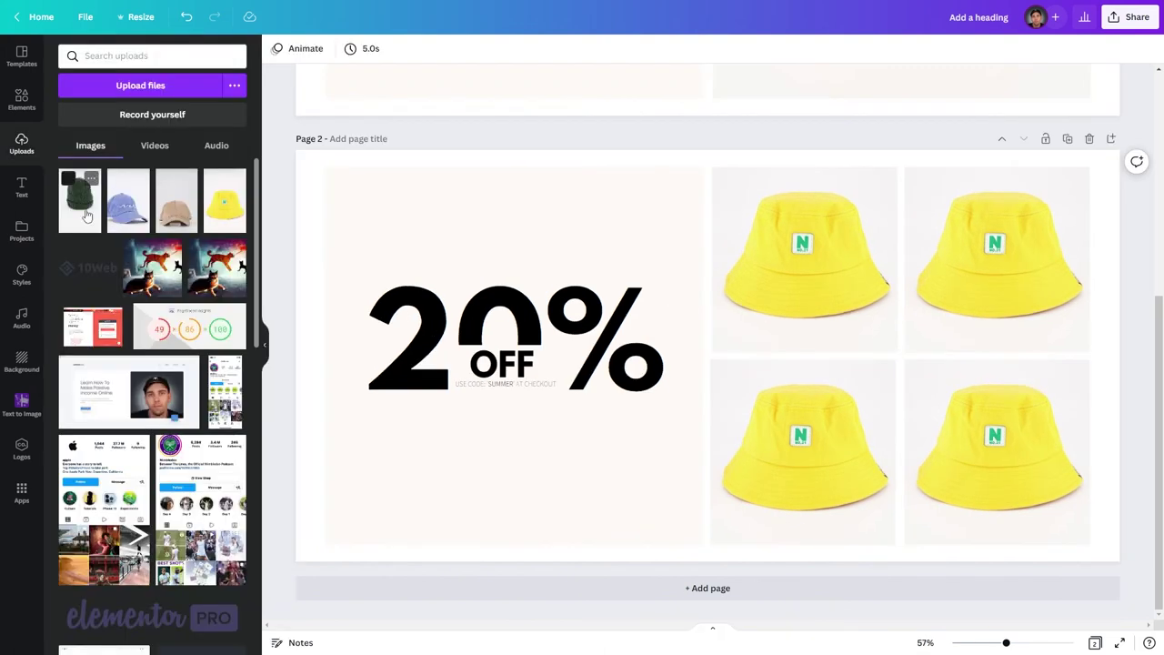
pyautogui.moveTo(87, 214); pyautogui.dragTo(974, 278)
pyautogui.doubleClick(983, 262)
pyautogui.press('Return')
# Step: Replace the grid's lower-left photo with the uploaded blue cap image and reposition it within the frame
pyautogui.moveTo(128, 209); pyautogui.dragTo(783, 449)
pyautogui.doubleClick(789, 471)
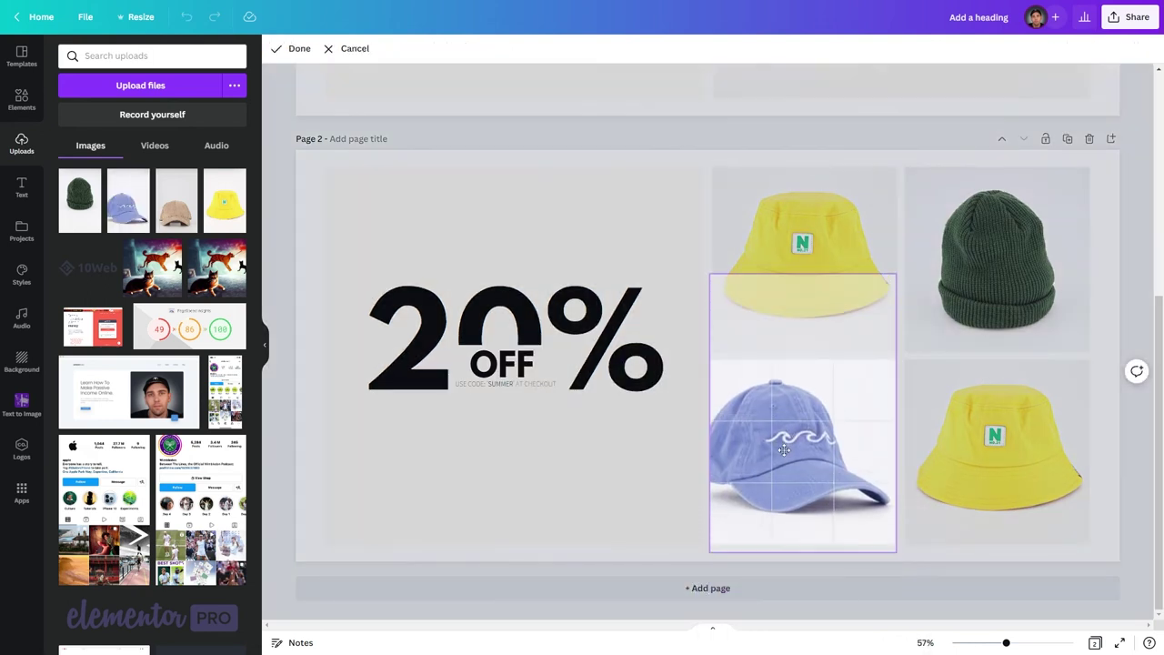
pyautogui.press('Return')
# Step: Replace the grid's lower-right photo with the uploaded tan cap image and move it up within its frame
pyautogui.moveTo(179, 214); pyautogui.dragTo(945, 433)
pyautogui.doubleClick(990, 477)
pyautogui.moveTo(990, 477); pyautogui.dragTo(989, 428)
pyautogui.press('Return')
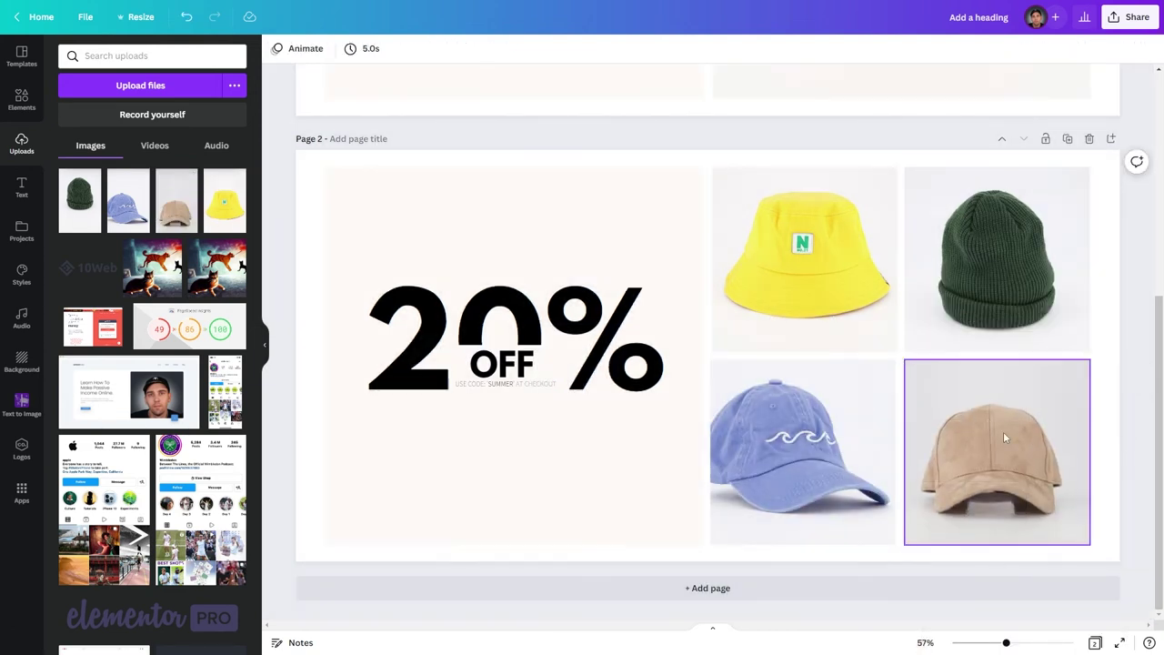
pyautogui.click(265, 344)
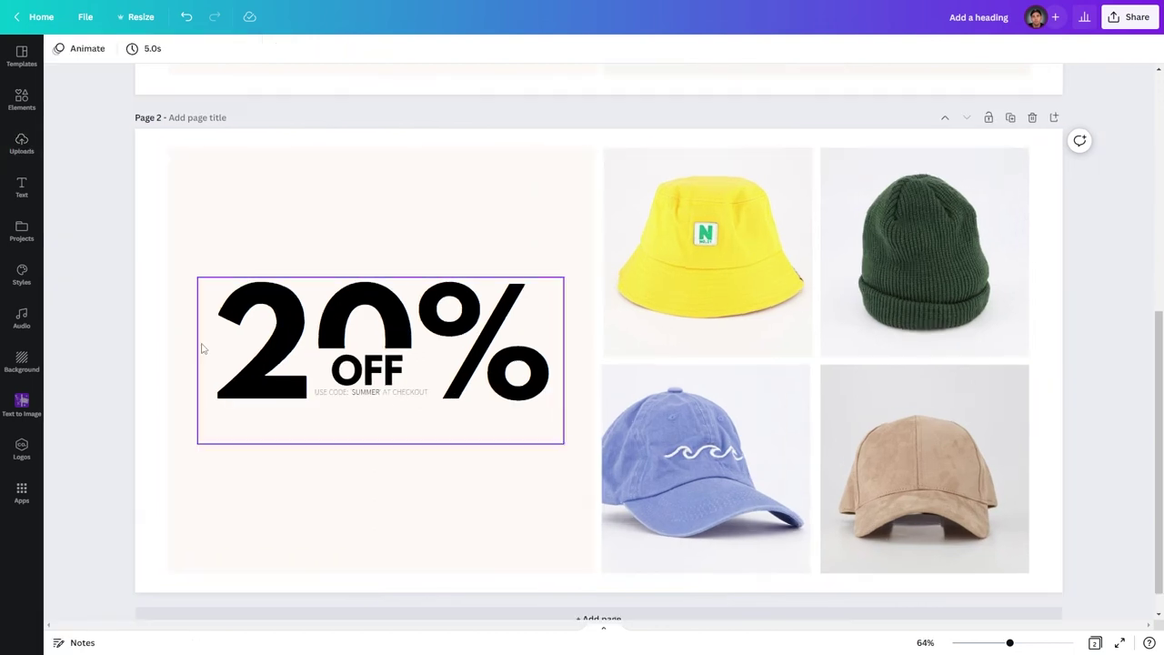
# Step: Name the design "Shopify Banners"
pyautogui.scroll(5, 238, 405)
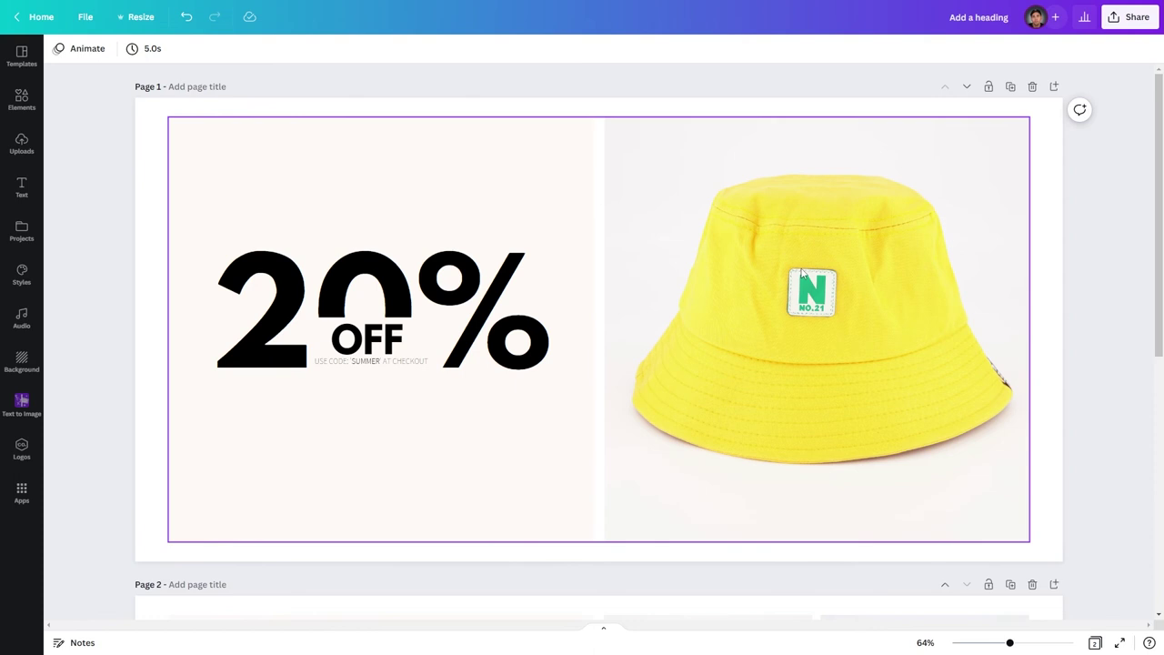
pyautogui.scroll(-5, 683, 262)
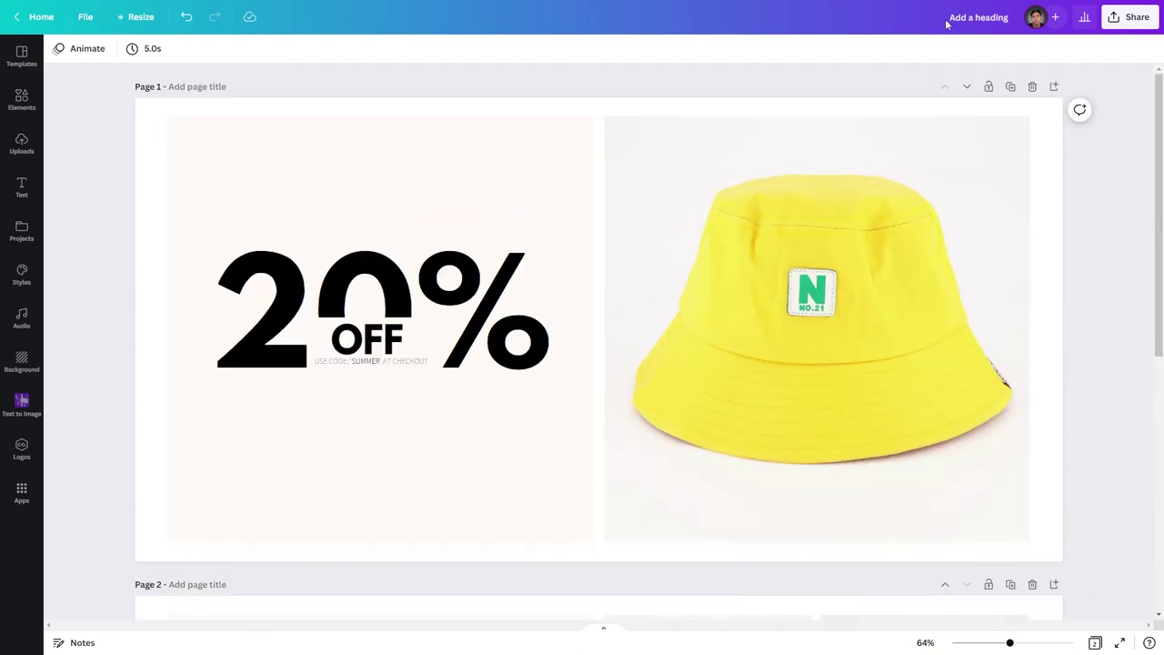
pyautogui.click(968, 15)
pyautogui.write('Shopify Banners')
pyautogui.press('Return')
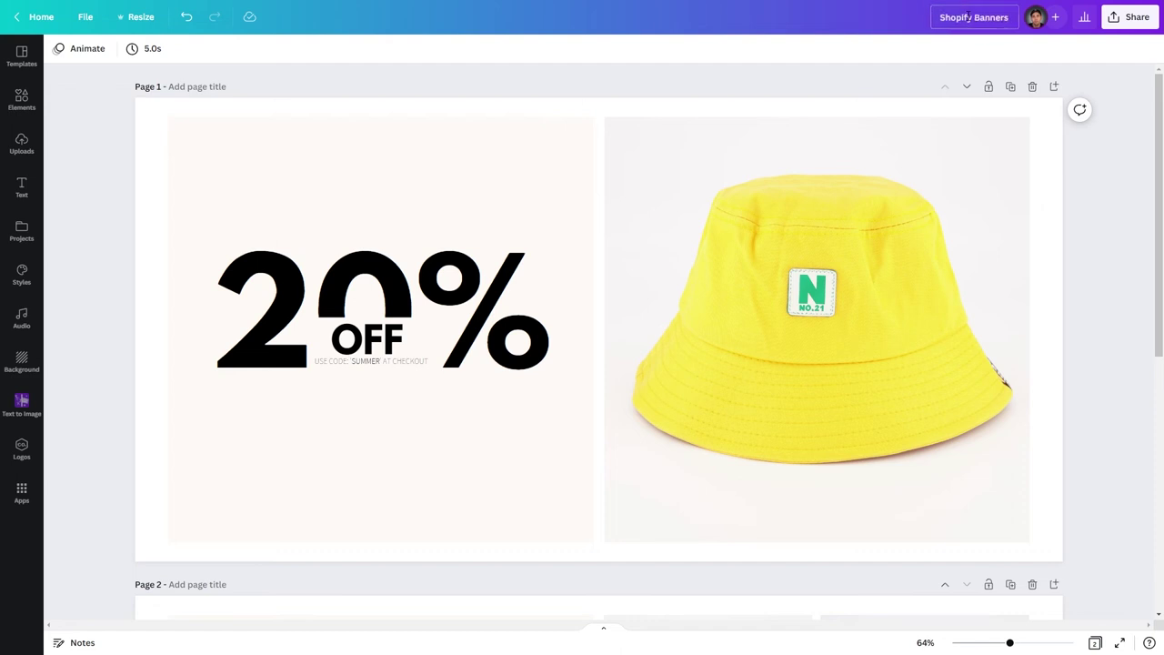
# Step: Download both pages of the design as PNG at 2,400 × 1,200 px and save the "Shopify Banners" archive in the No-Cap folder
pyautogui.click(1121, 20)
pyautogui.click(979, 308)
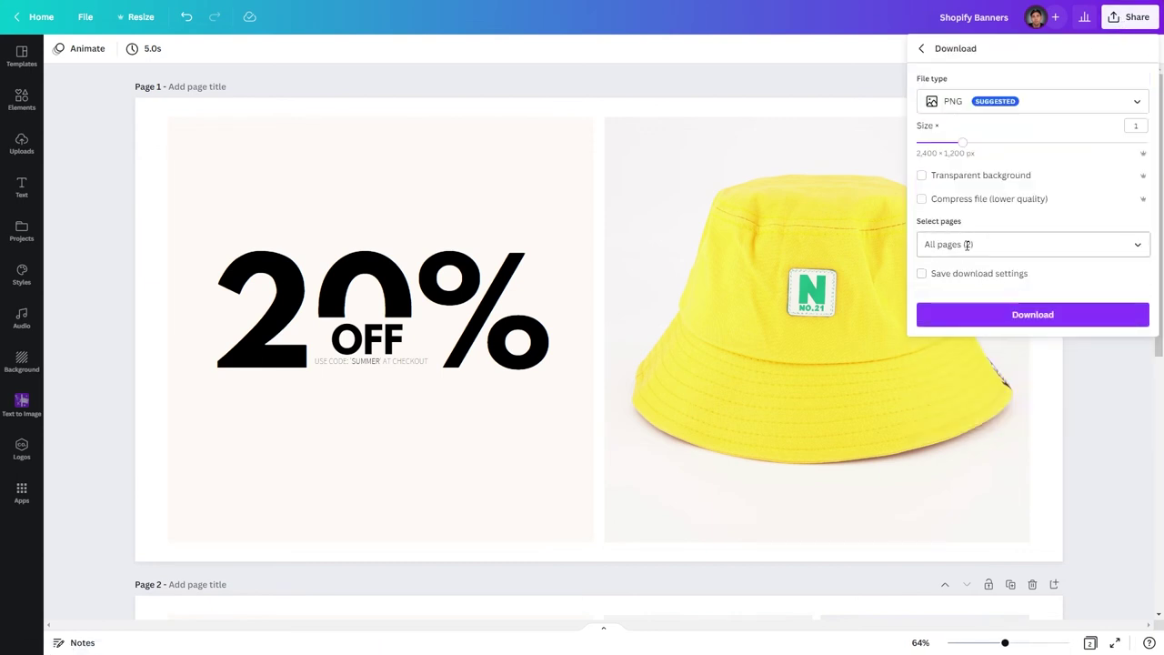
pyautogui.click(1032, 317)
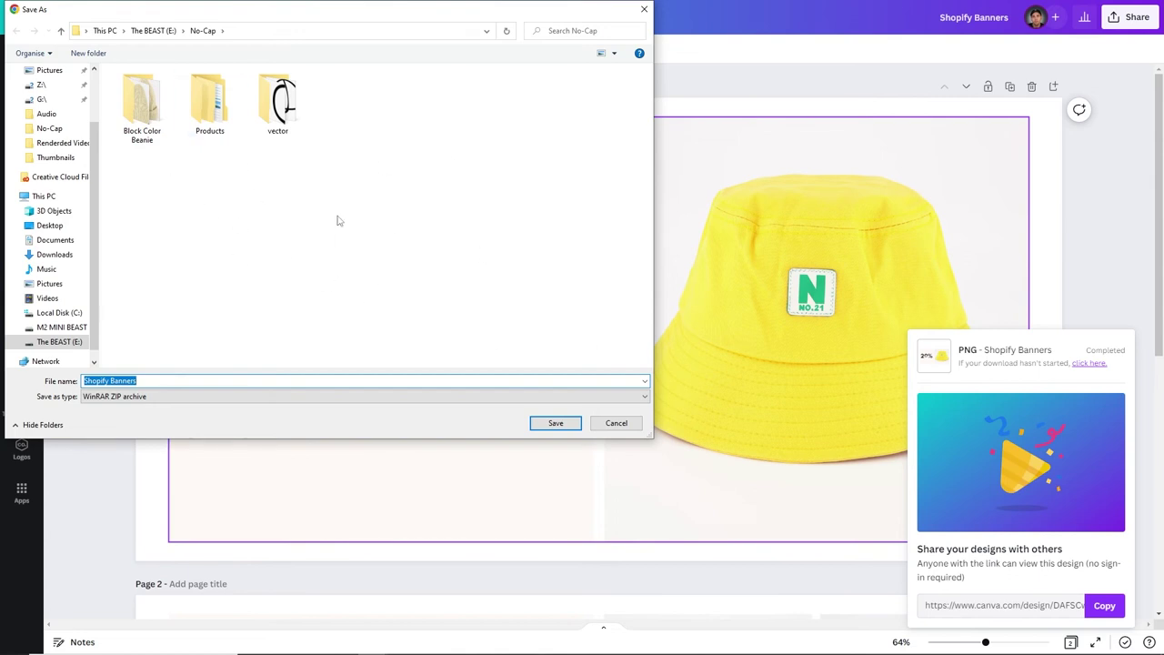
pyautogui.click(551, 423)
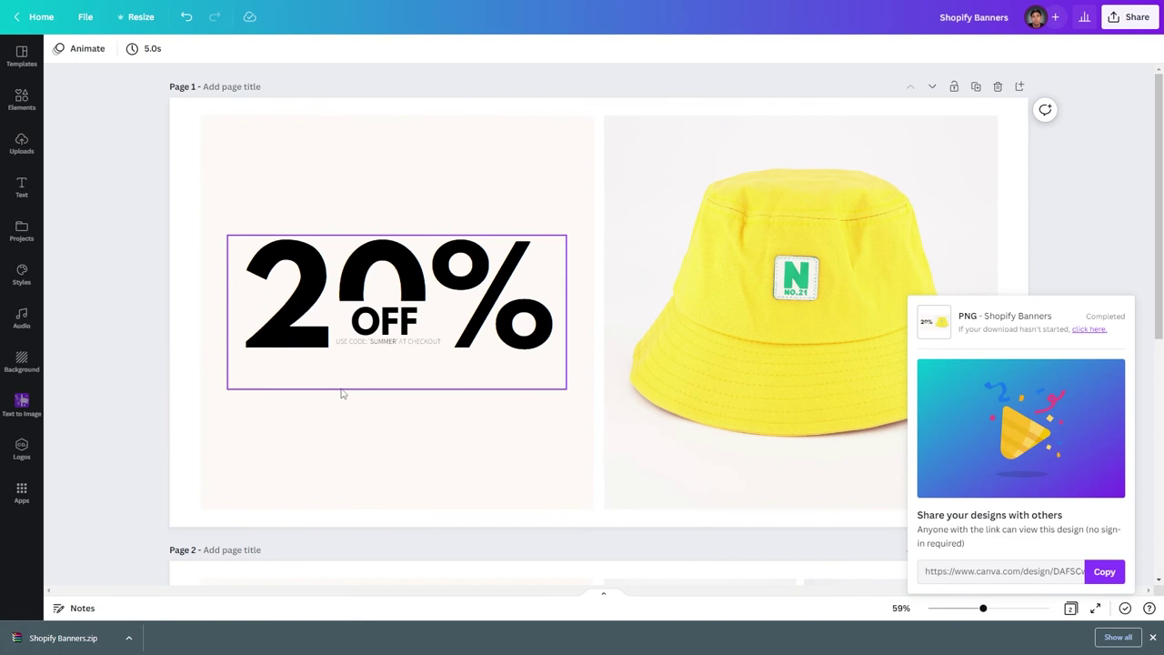
# Step: Locate the downloaded archive in its folder, extract it to a "Shopify Banners" folder and open that folder
pyautogui.click(129, 637)
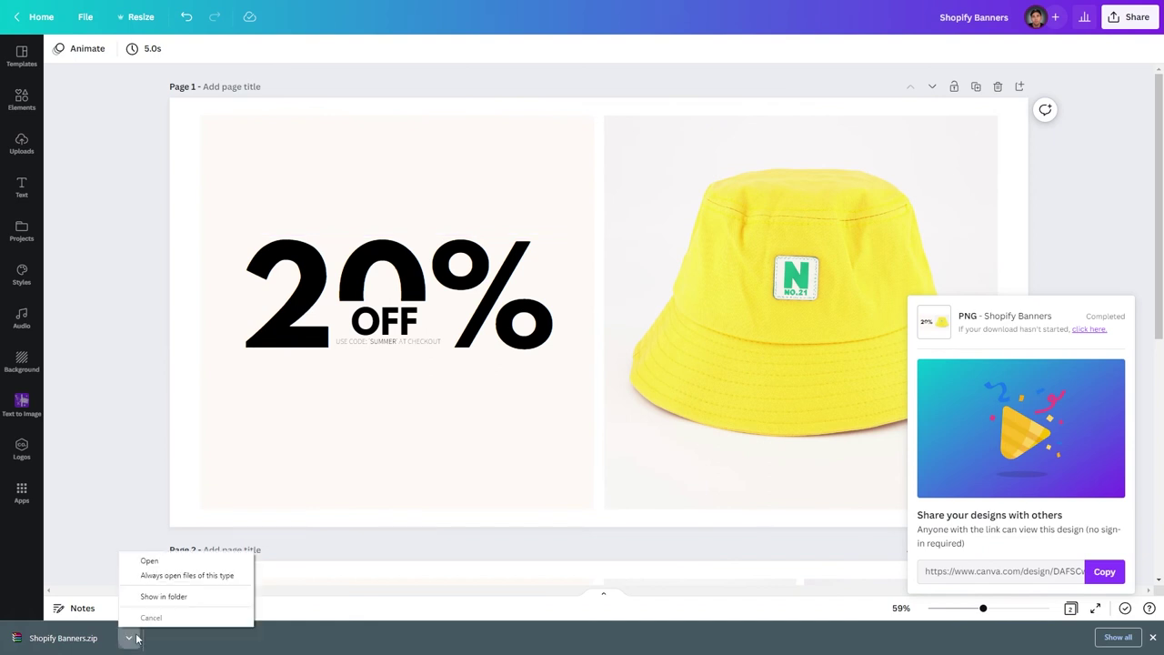
pyautogui.click(164, 595)
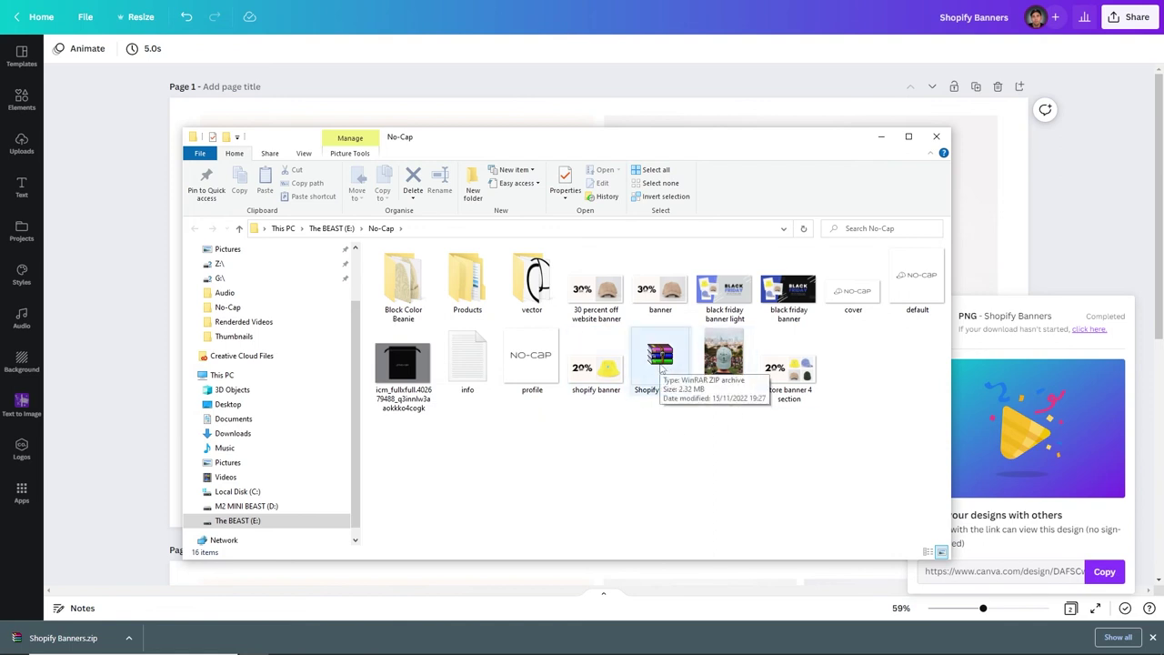
pyautogui.rightClick(661, 354)
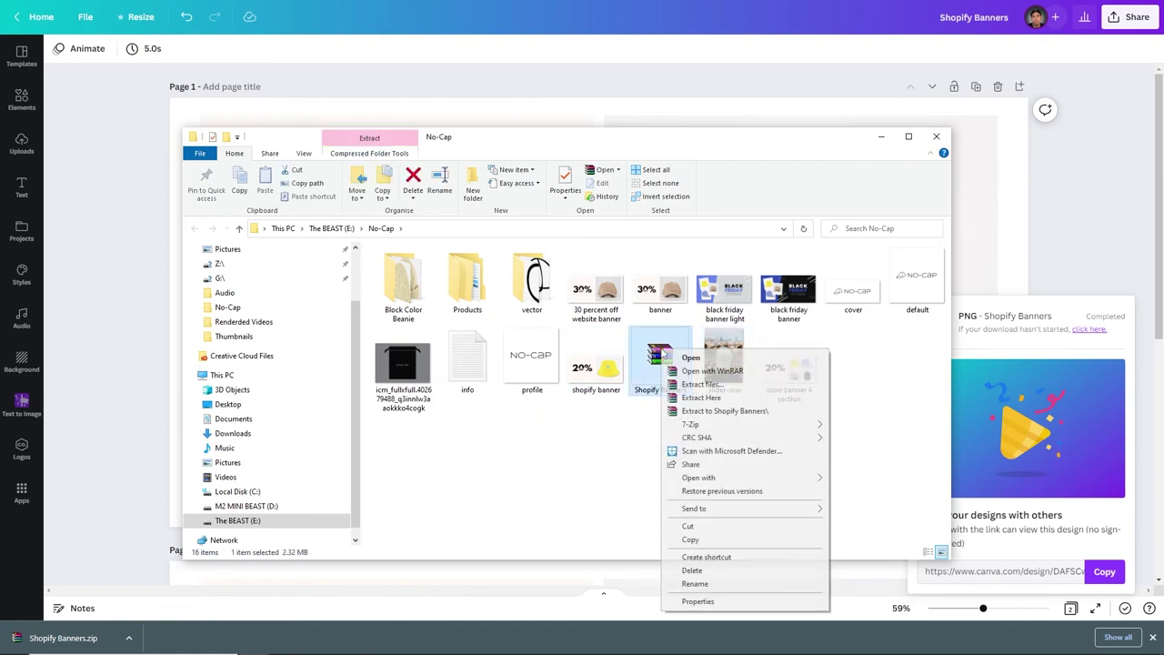
pyautogui.click(695, 413)
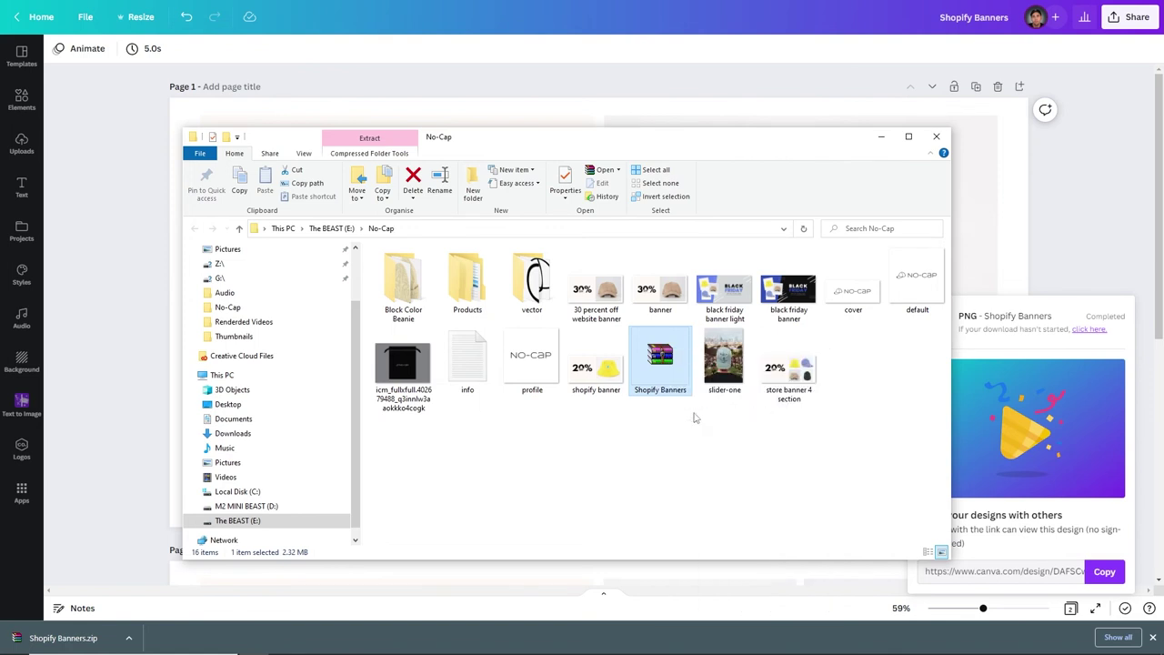
pyautogui.doubleClick(531, 287)
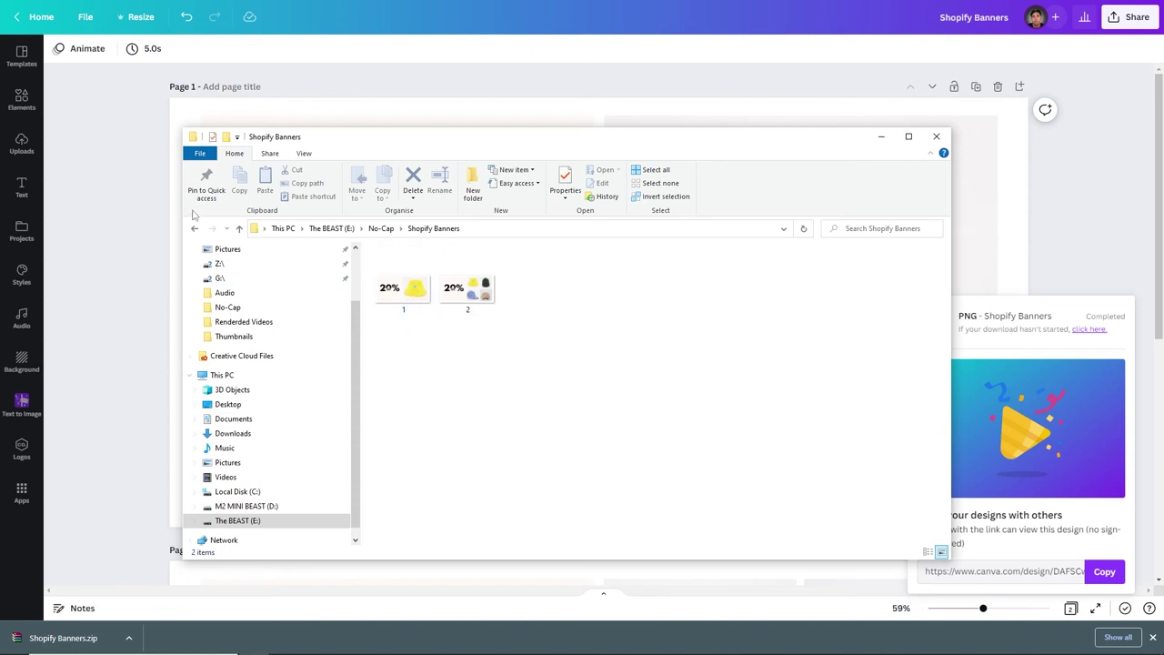
# Step: Switch to the Shopify admin and open the online store's current Dawn theme for customization
pyautogui.click(143, 199)
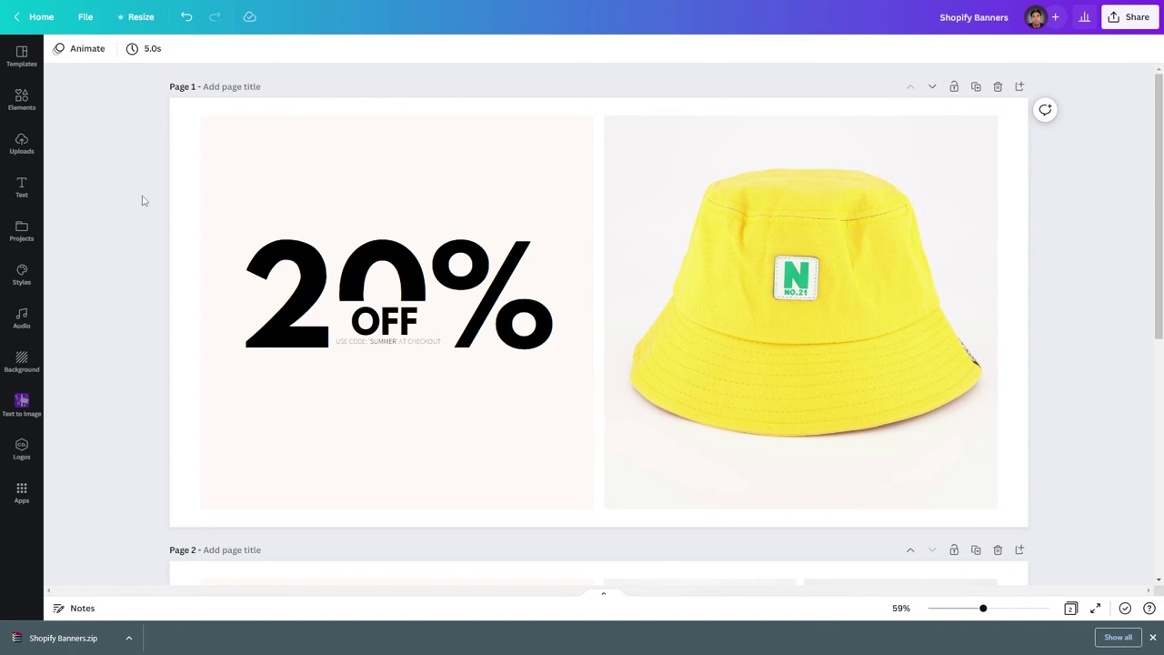
pyautogui.hotkey('ctrl', 'Tab')
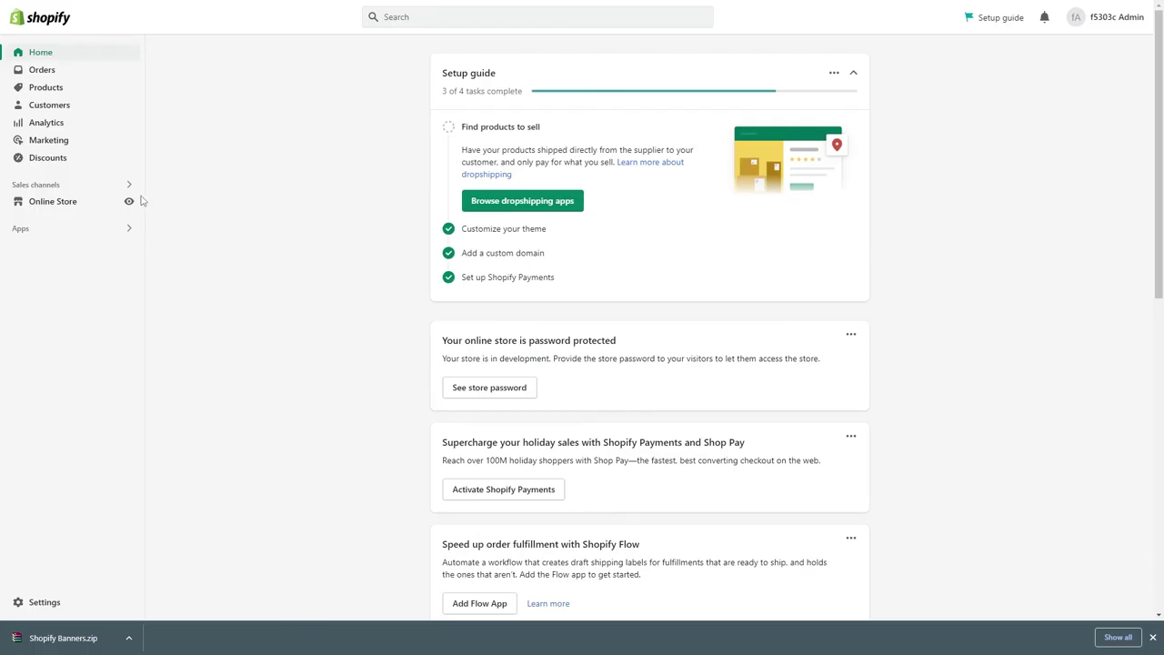
pyautogui.click(55, 202)
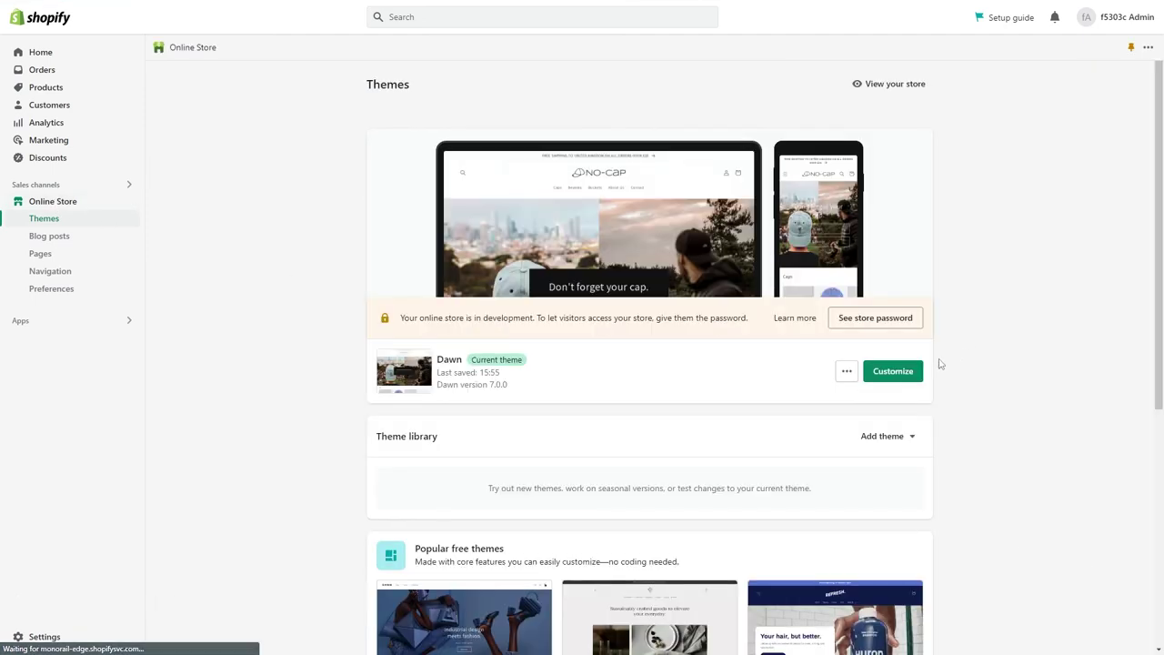
pyautogui.click(892, 373)
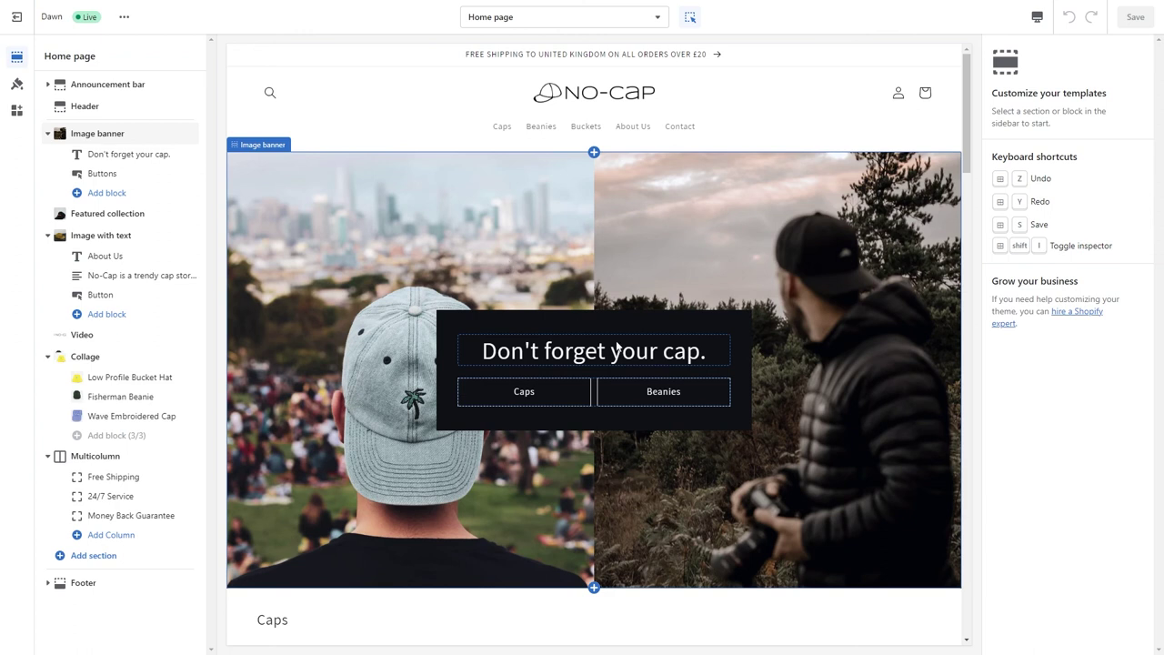
# Step: Clear the image banner's heading text and the labels of both its buttons
pyautogui.click(527, 346)
pyautogui.hotkey('ctrl', 'a')
pyautogui.press('BackSpace')
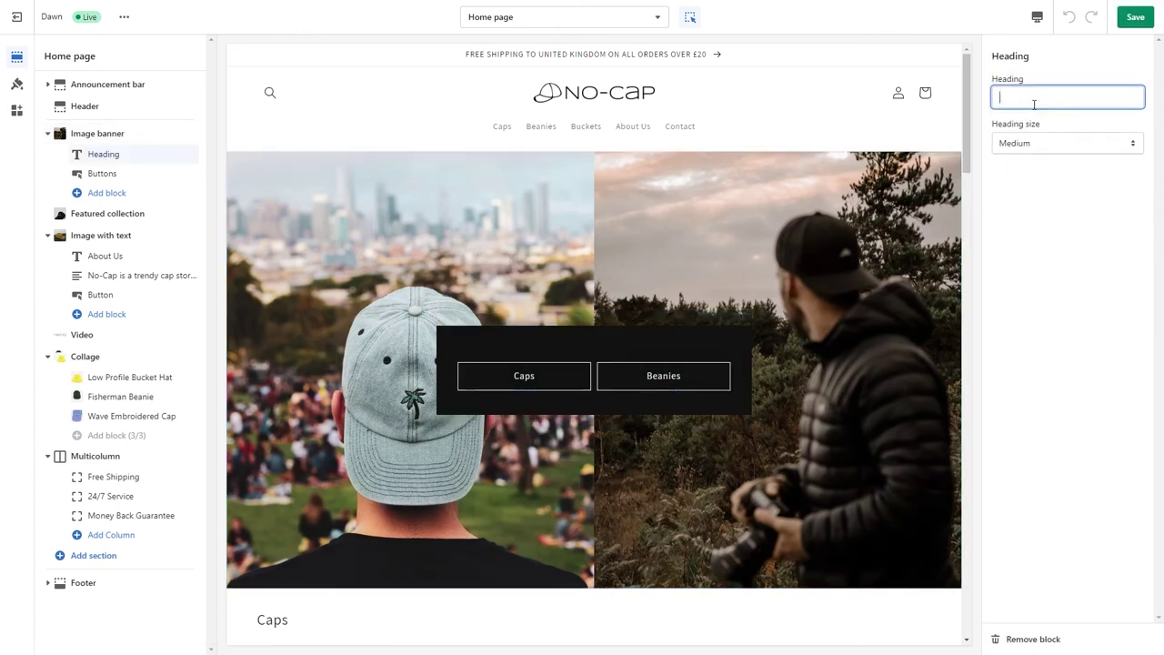
pyautogui.click(537, 377)
pyautogui.doubleClick(1011, 102)
pyautogui.press('BackSpace')
pyautogui.doubleClick(1019, 238)
pyautogui.press('BackSpace')
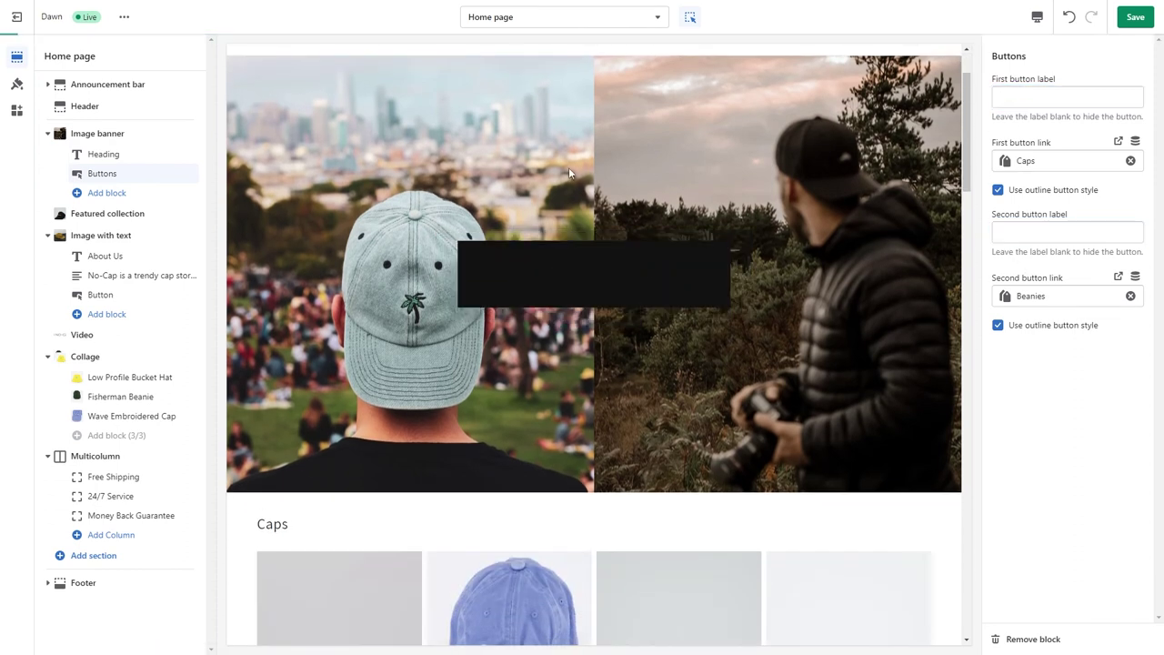
# Step: Turn off the image banner's container on desktop and remove its second image
pyautogui.click(568, 168)
pyautogui.scroll(-5, 1017, 300)
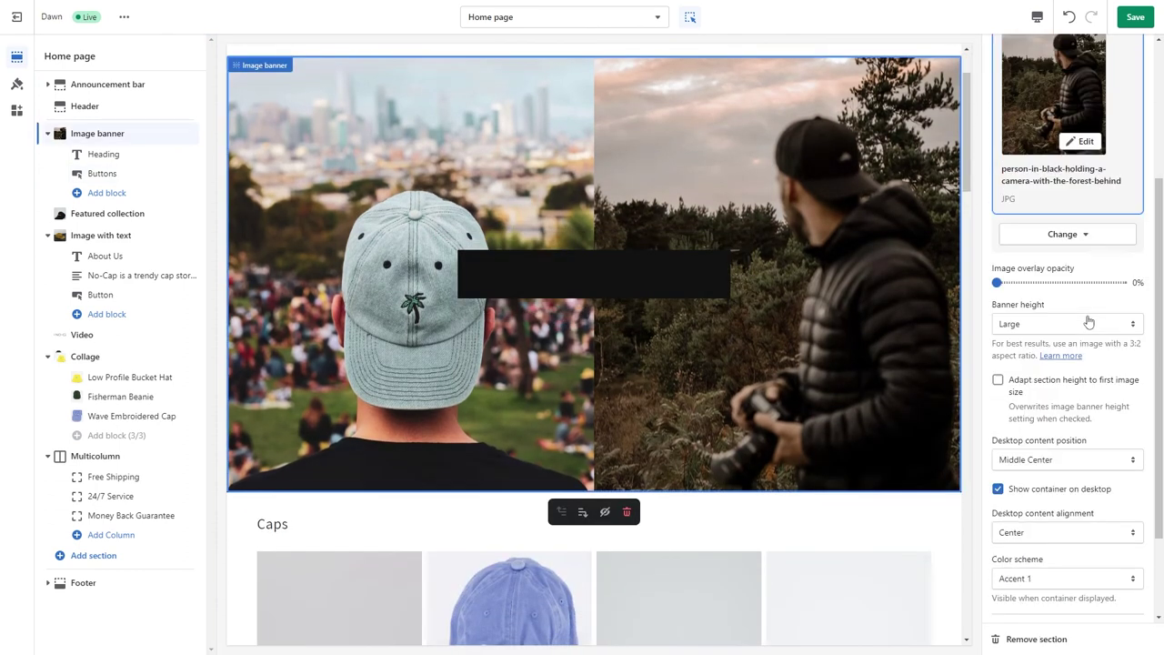
pyautogui.click(997, 466)
pyautogui.click(997, 467)
pyautogui.scroll(5, 1028, 463)
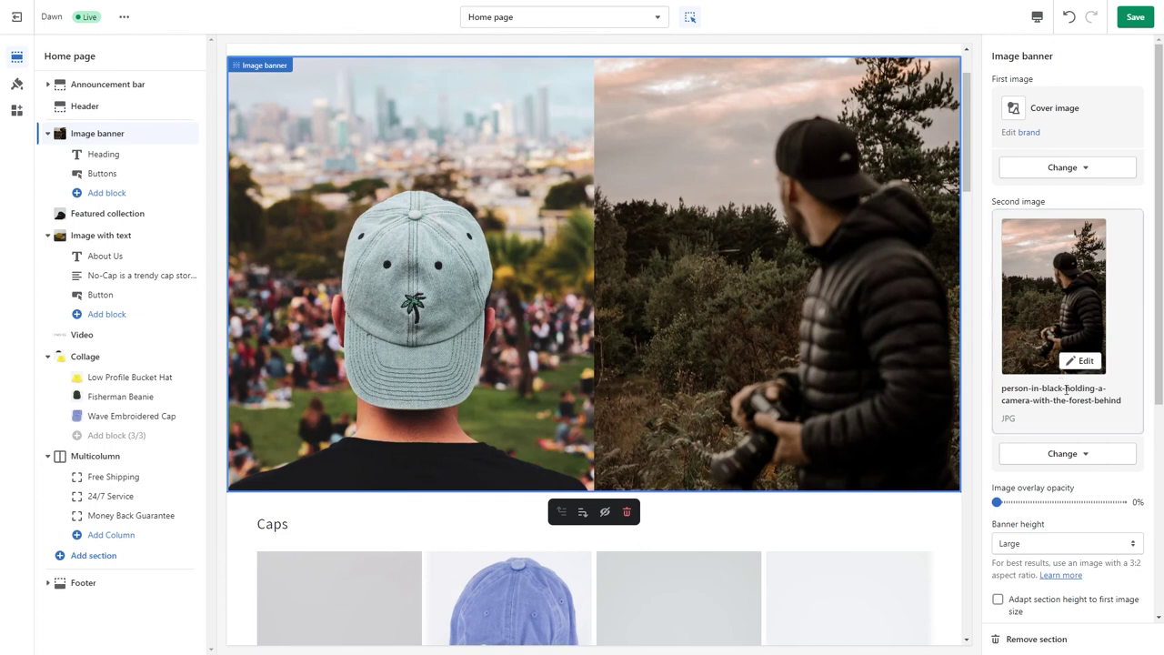
pyautogui.click(1062, 453)
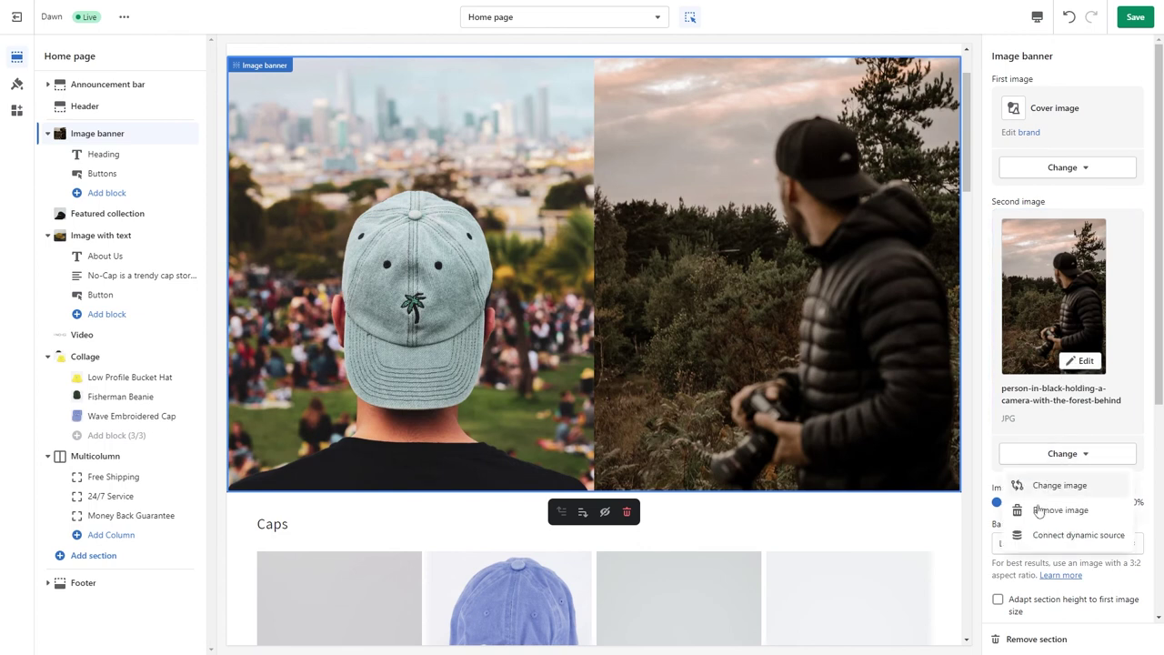
pyautogui.click(1032, 512)
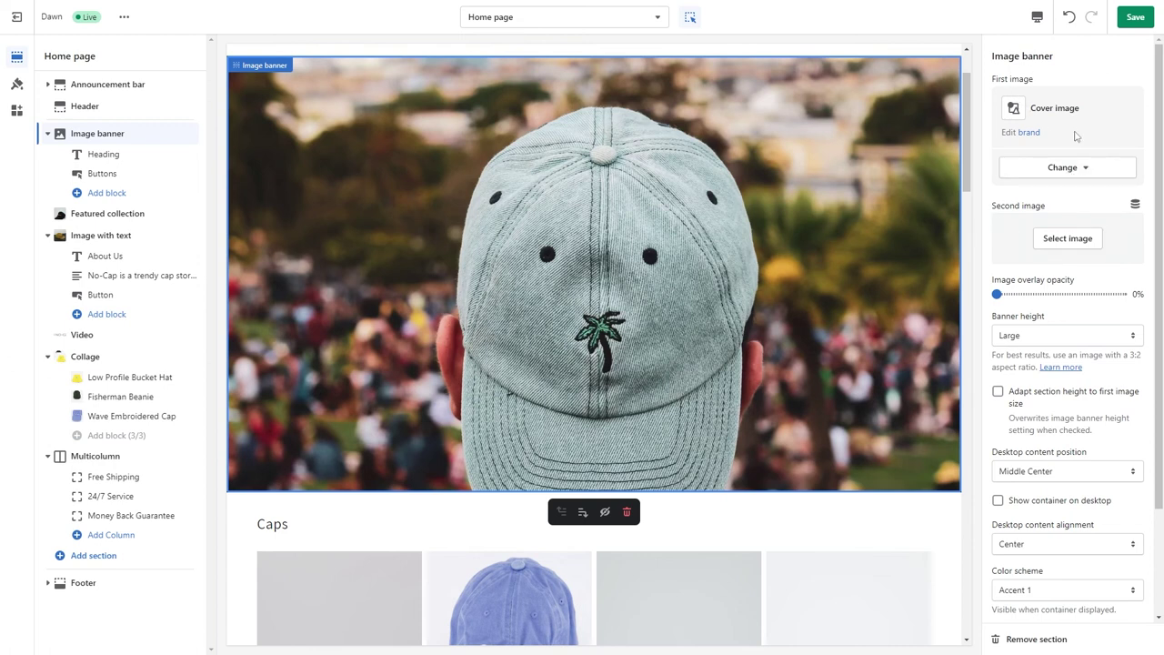
# Step: Choose a custom first image for the banner, uploading files 1 and 2 from the Shopify Banners folder to the library
pyautogui.click(1082, 169)
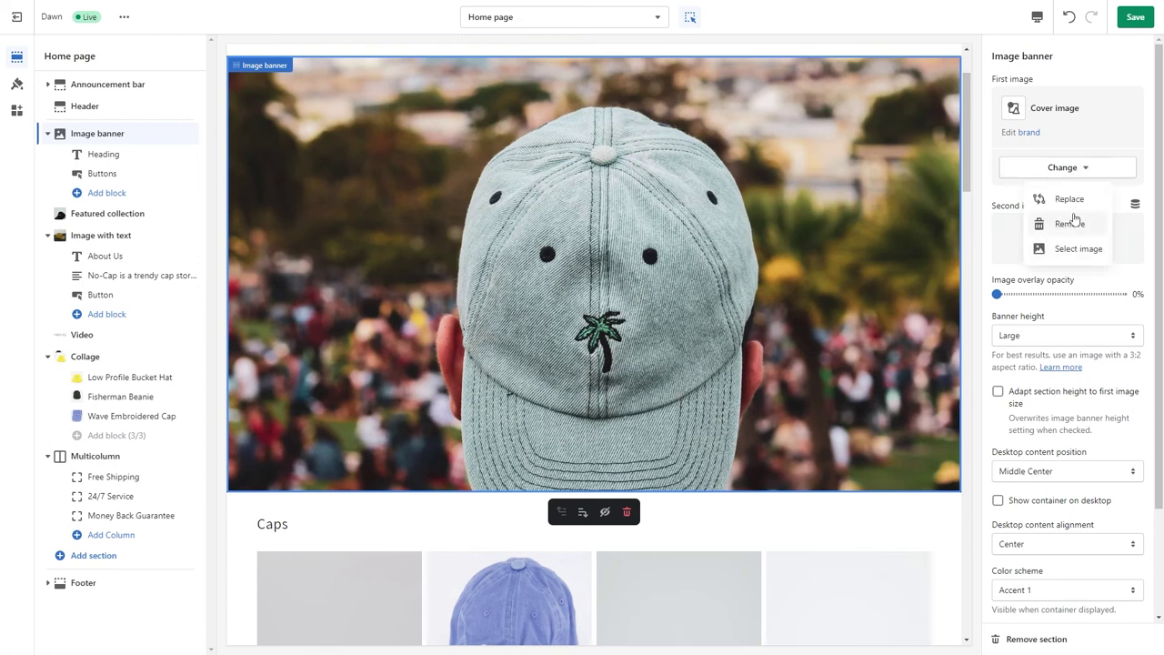
pyautogui.click(1077, 249)
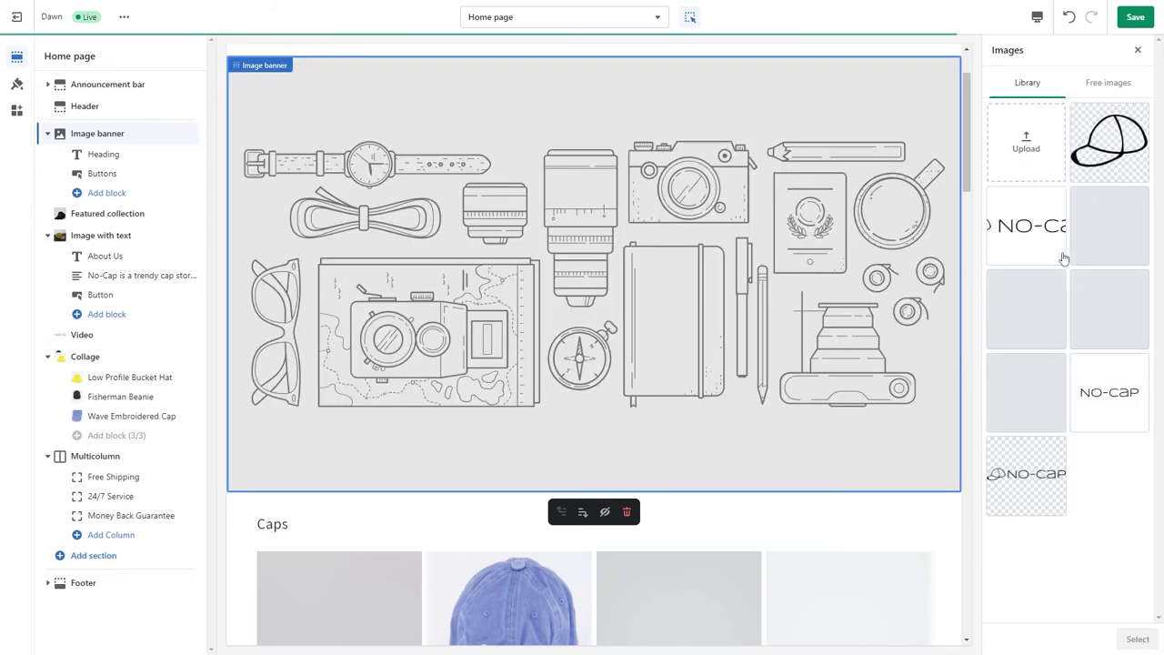
pyautogui.click(1025, 142)
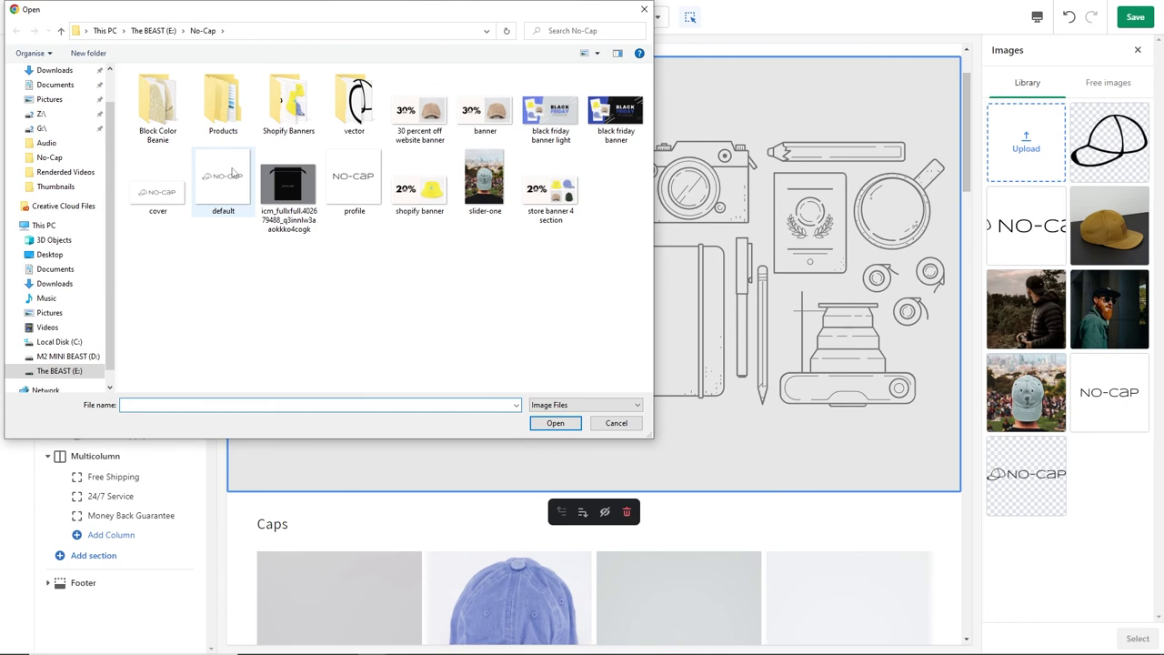
pyautogui.doubleClick(293, 109)
pyautogui.moveTo(300, 178); pyautogui.dragTo(164, 118)
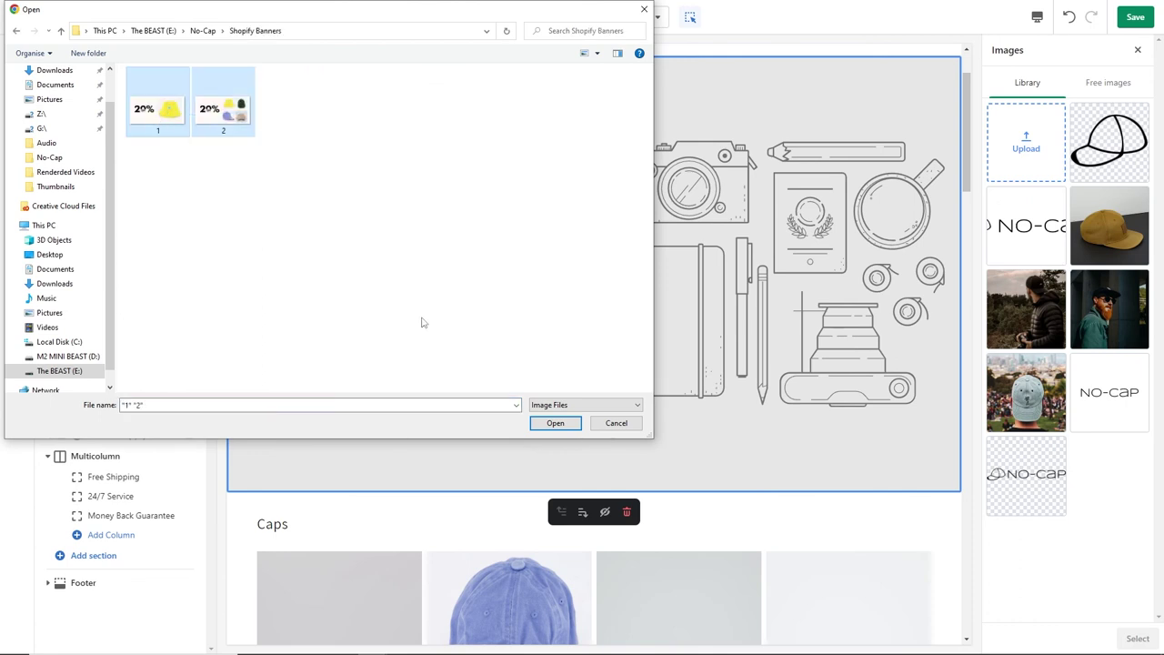
pyautogui.click(554, 423)
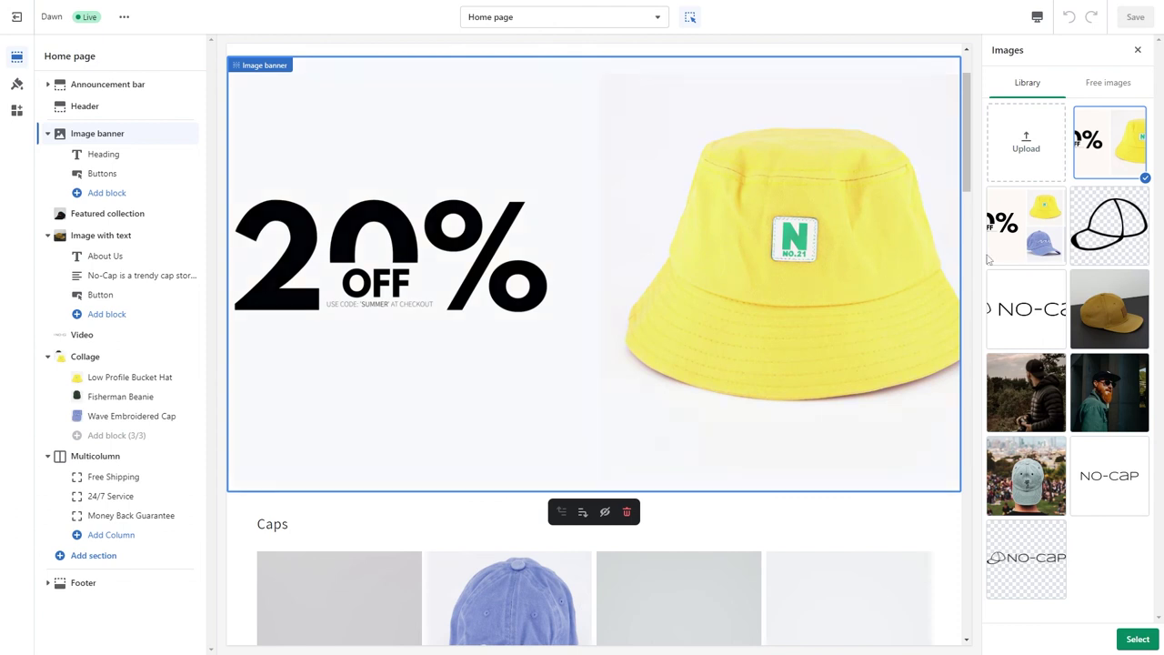
# Step: Set the four-hat image "2" as the banner's first image and save the theme
pyautogui.click(1030, 251)
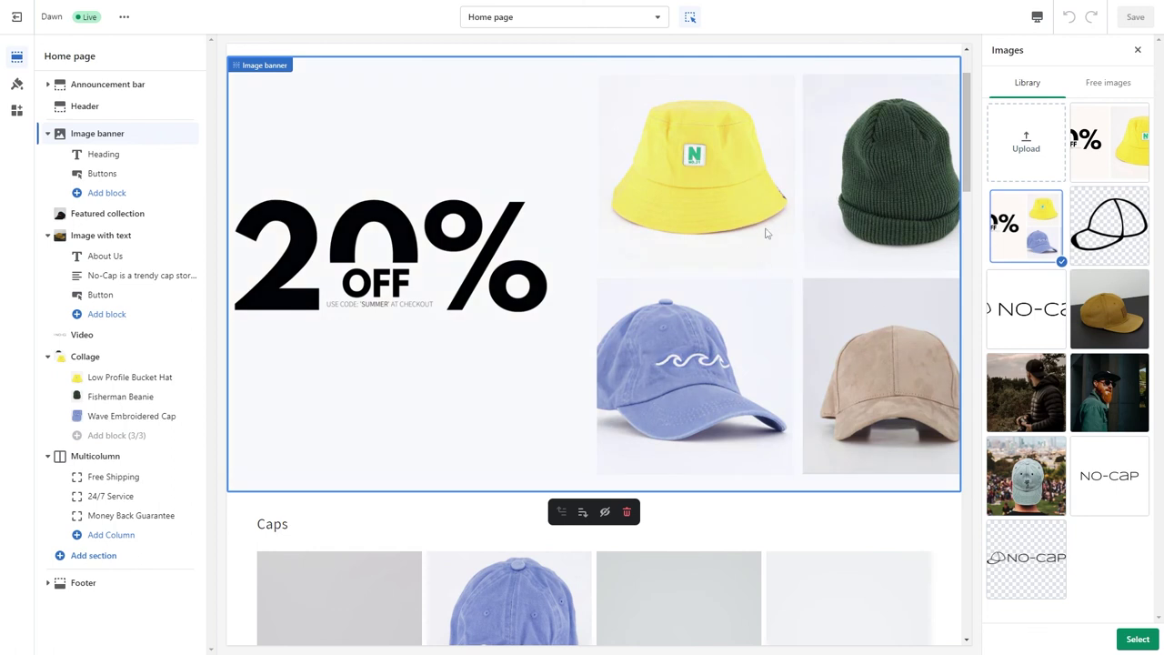
pyautogui.click(1128, 638)
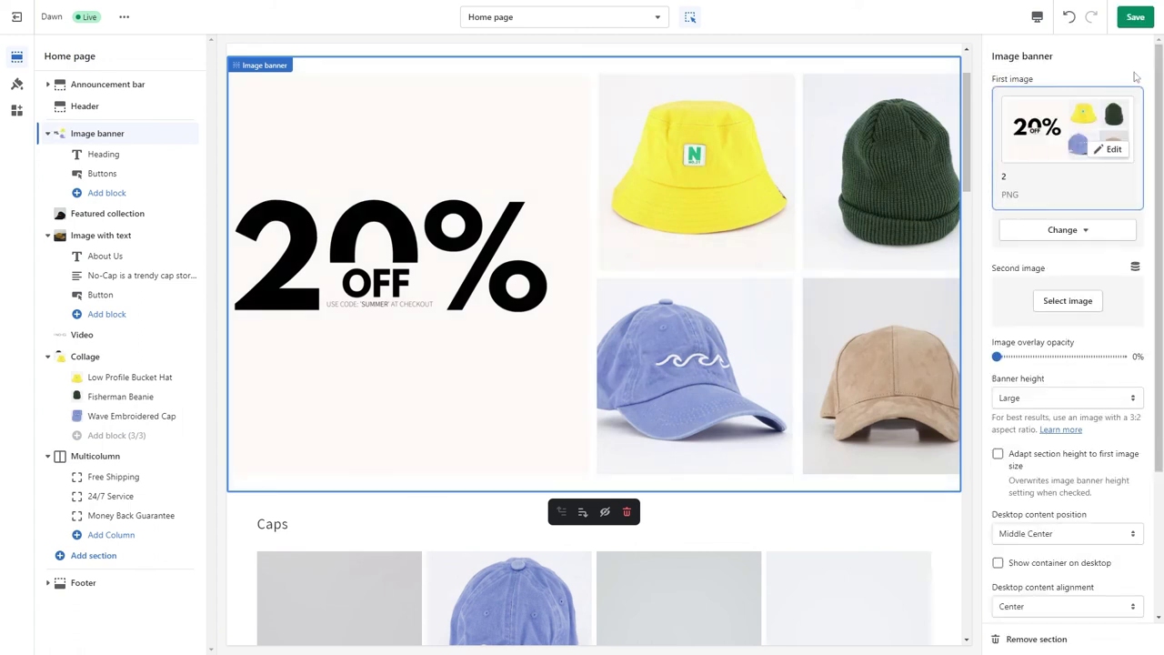
pyautogui.click(1132, 24)
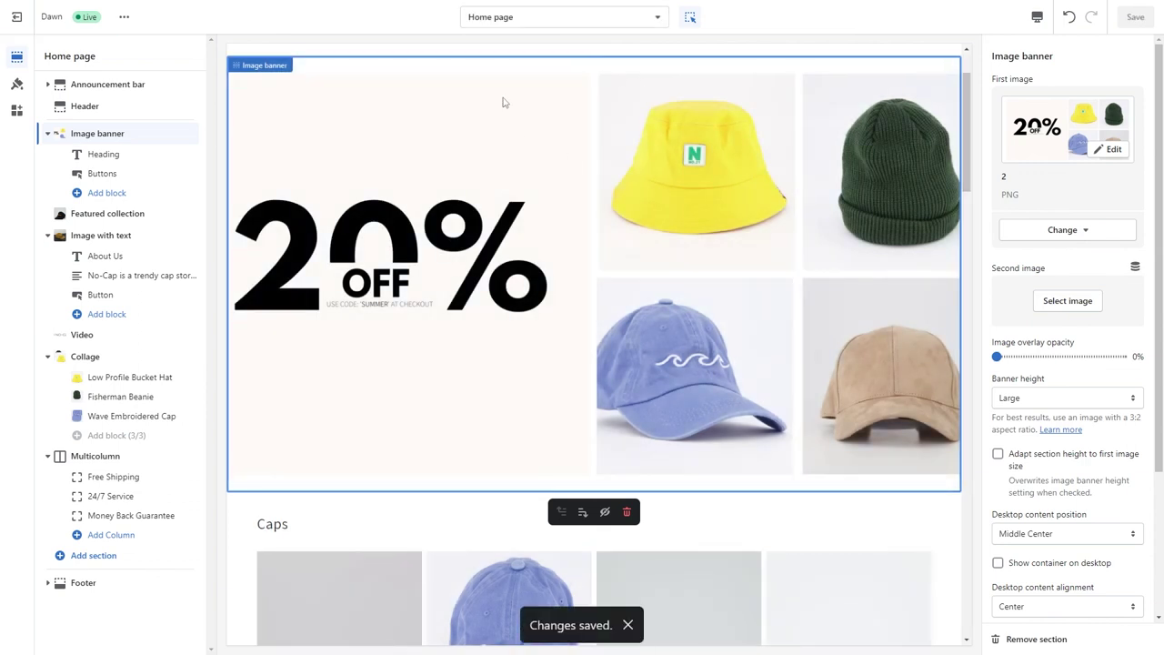
# Step: View the four-hat banner on the online store and reopen the home page for editing
pyautogui.click(13, 23)
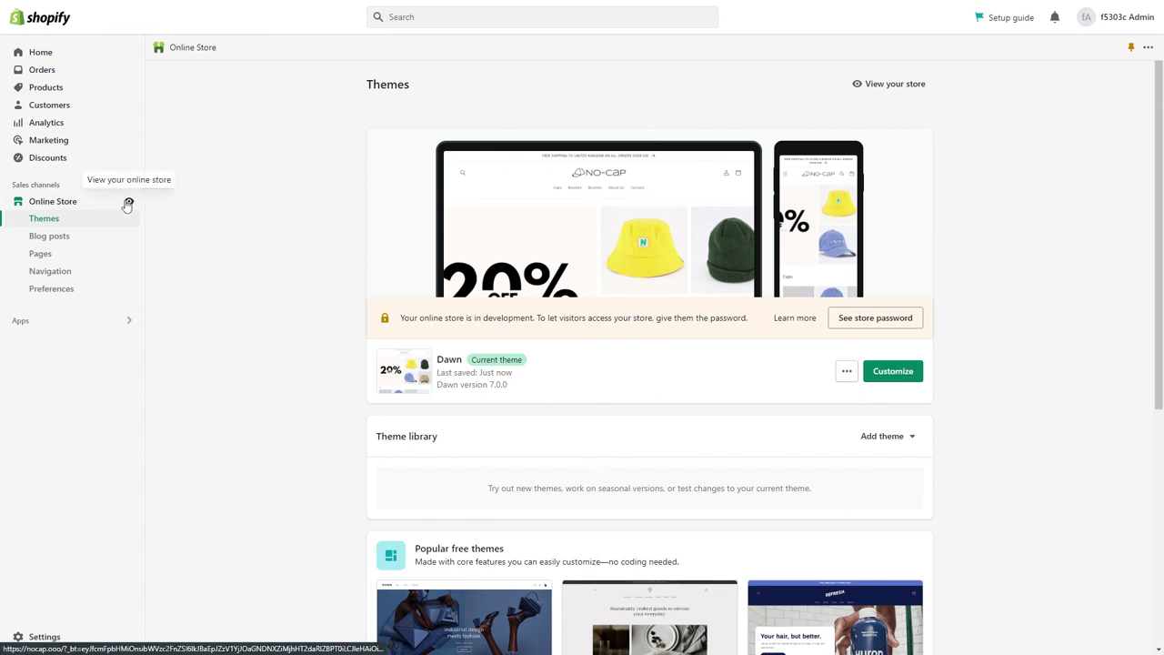
pyautogui.click(127, 202)
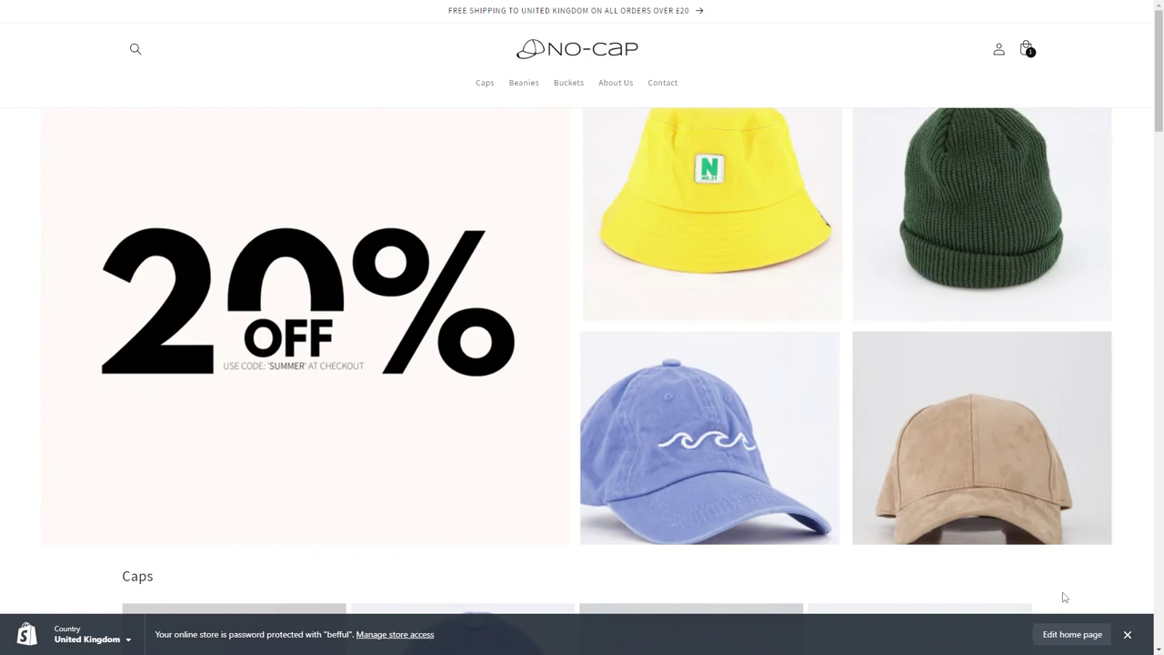
pyautogui.click(1068, 633)
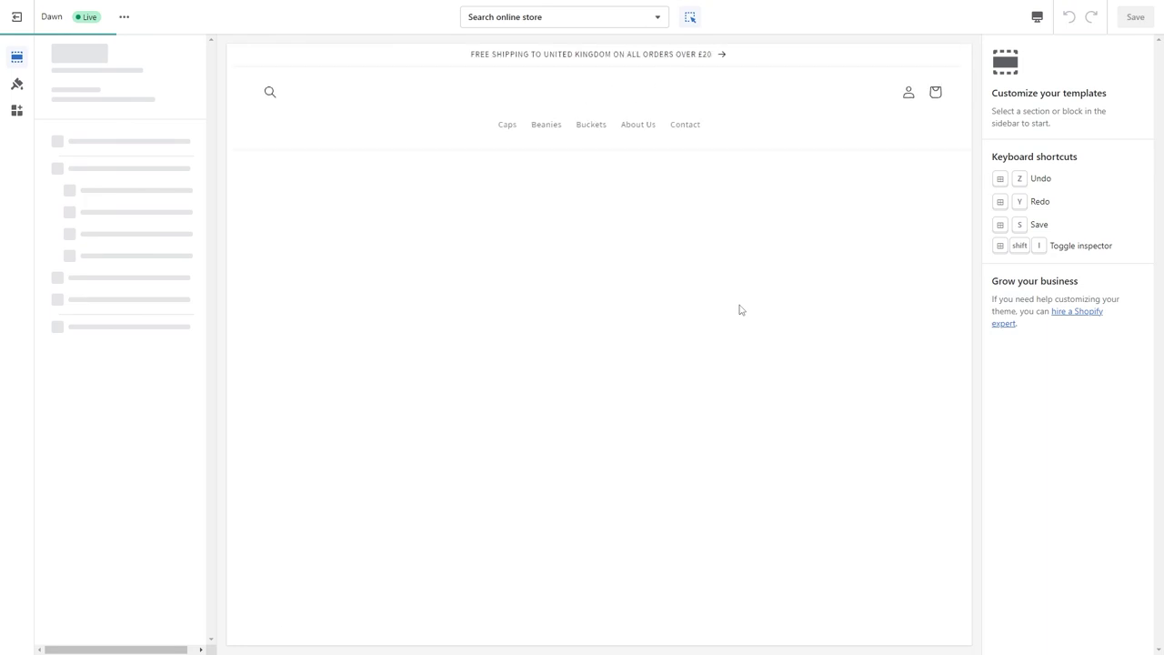
# Step: Make the image banner adapt its section height to the first image and save the theme
pyautogui.click(576, 305)
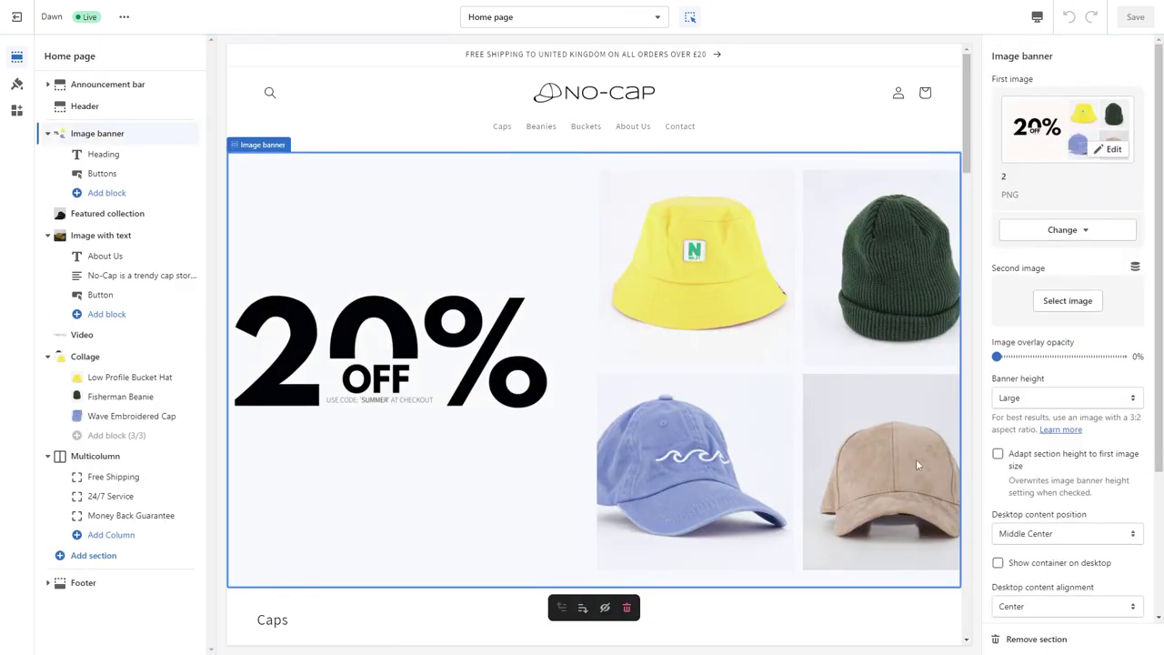
pyautogui.click(1014, 464)
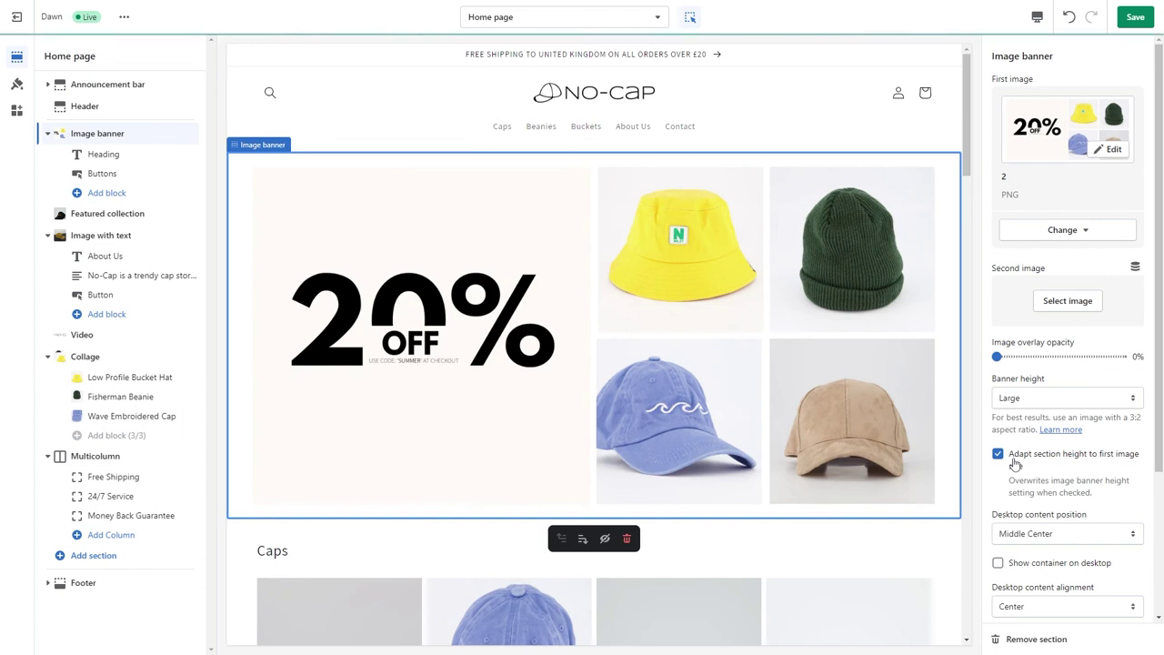
pyautogui.click(1134, 17)
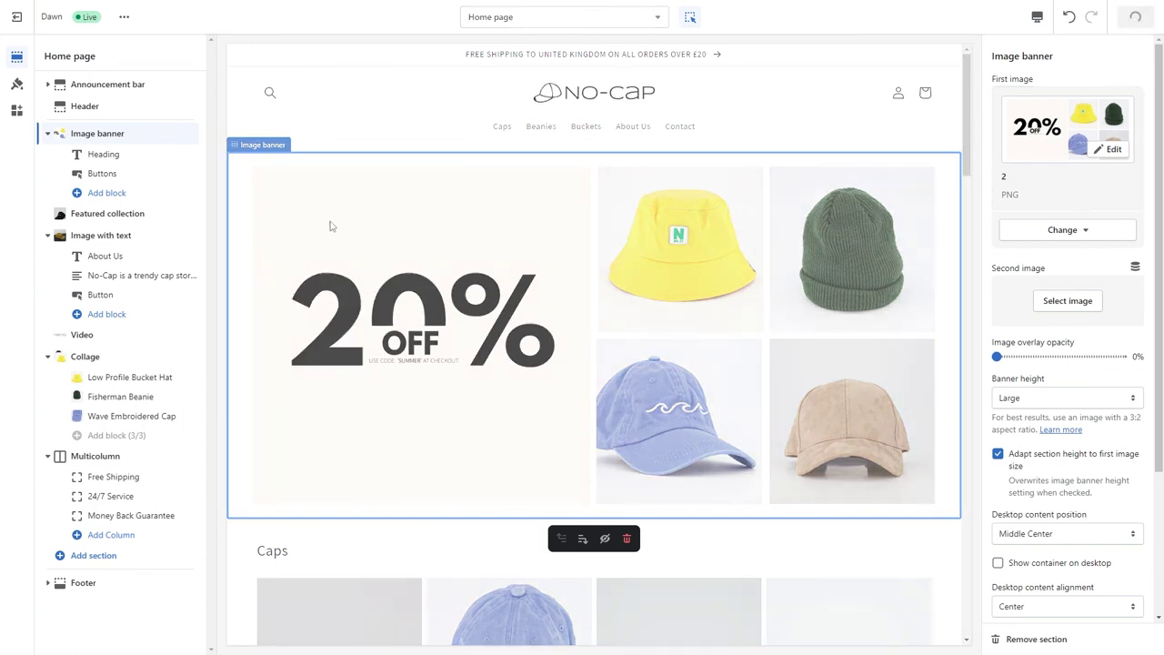
# Step: Check the height-adapted banner on the online store and return to editing the home page
pyautogui.click(16, 22)
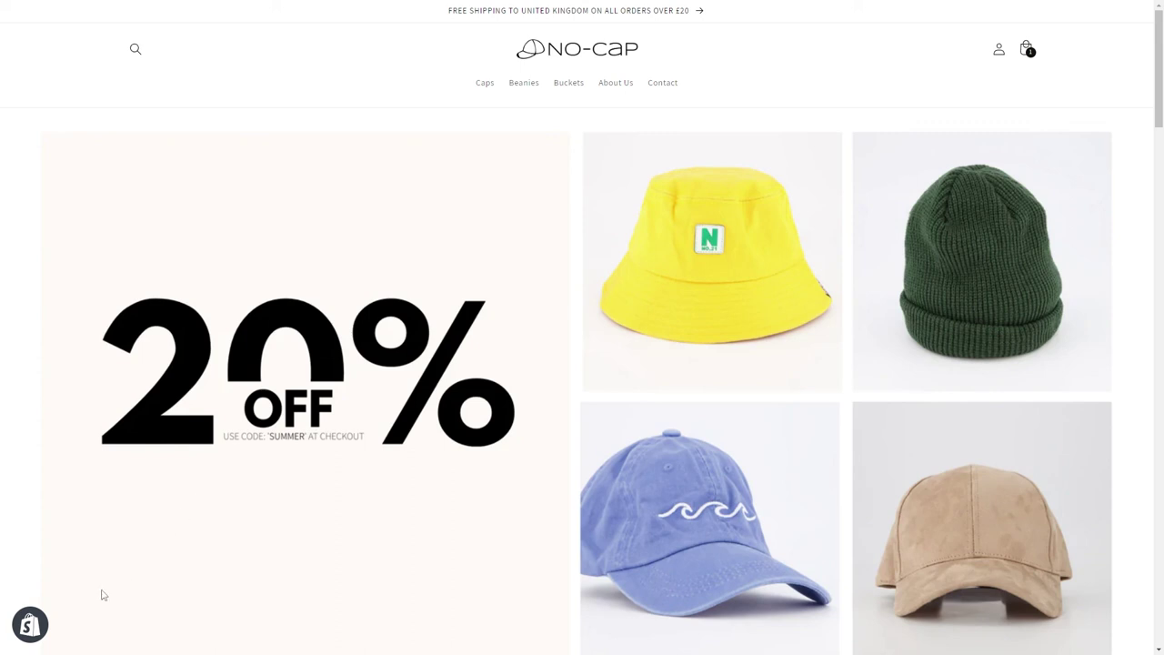
pyautogui.click(30, 623)
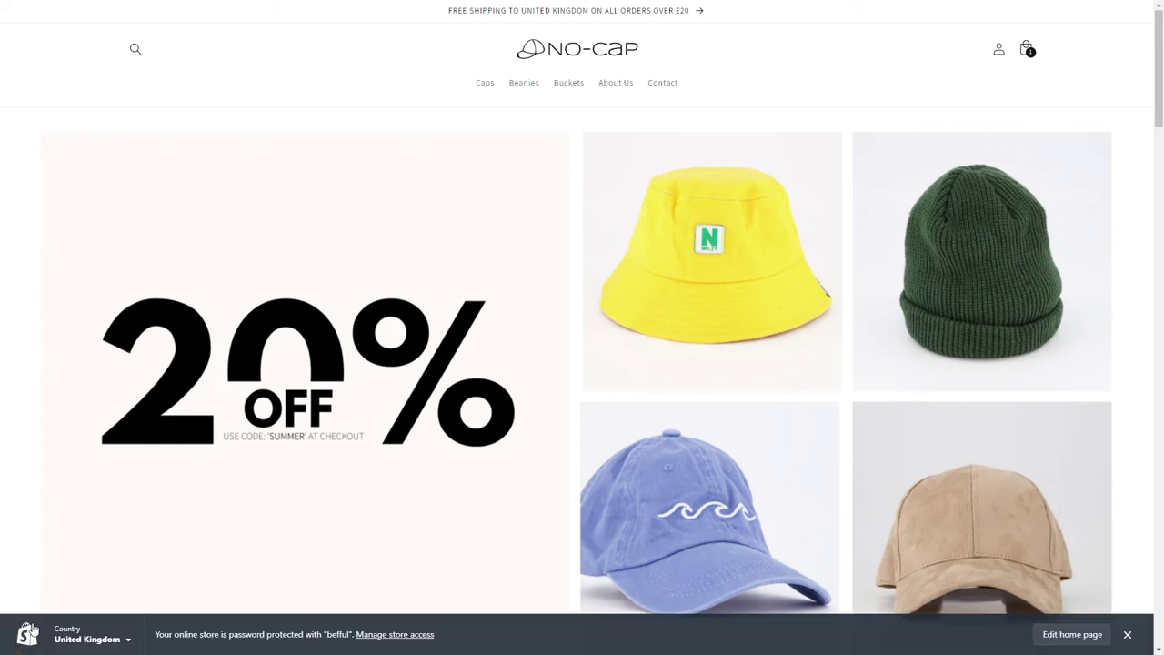
pyautogui.click(1066, 632)
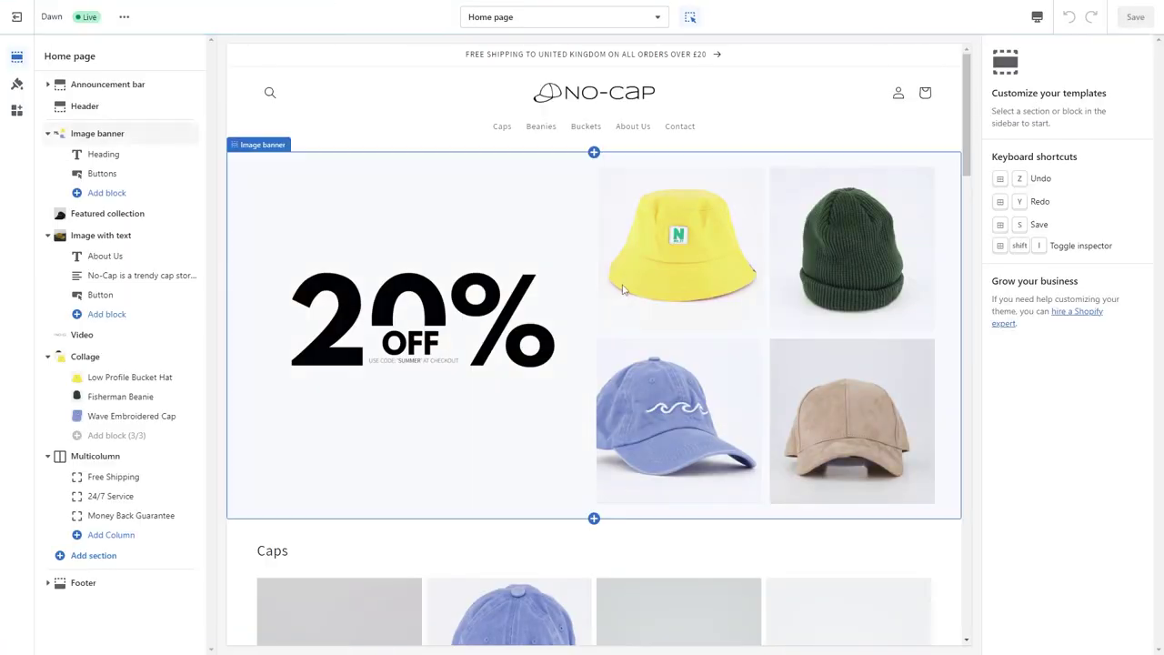
# Step: Replace the banner's first image with the single yellow hat banner, save the theme and view the online store
pyautogui.click(810, 254)
pyautogui.click(1061, 230)
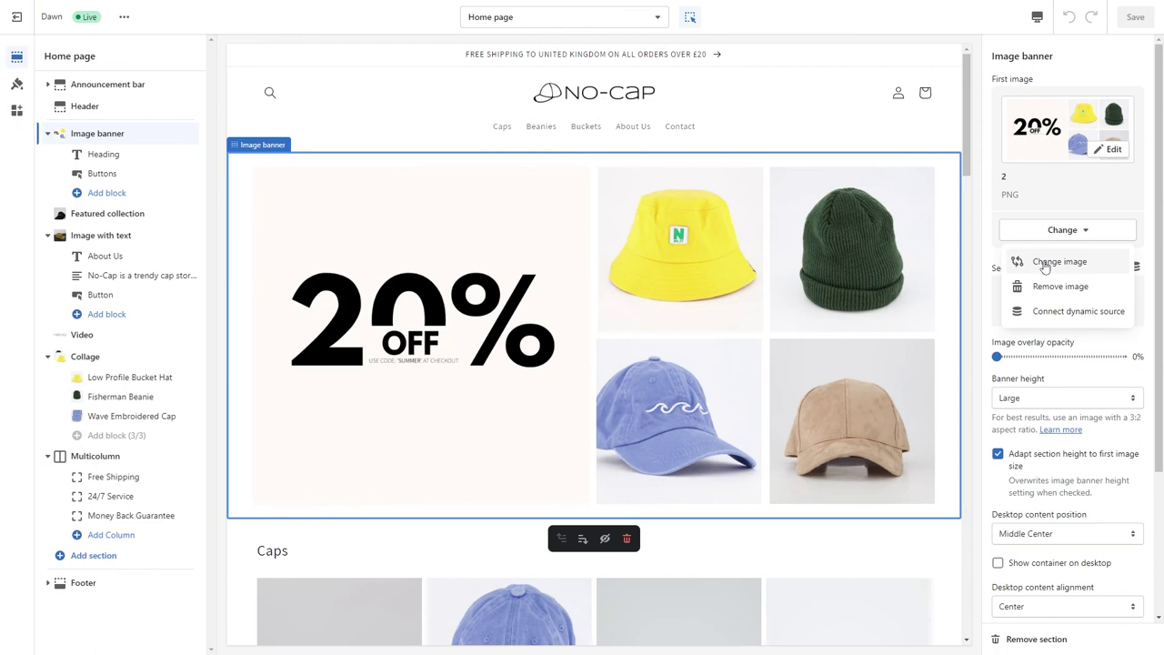
pyautogui.click(1046, 259)
pyautogui.click(1105, 144)
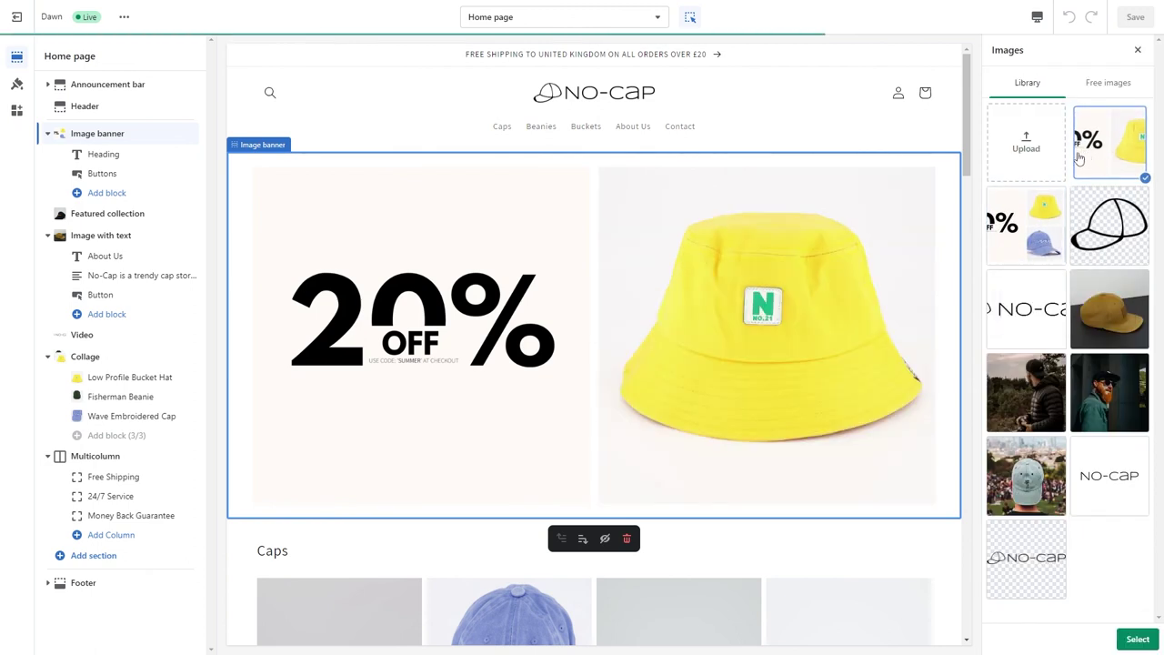
pyautogui.click(1136, 638)
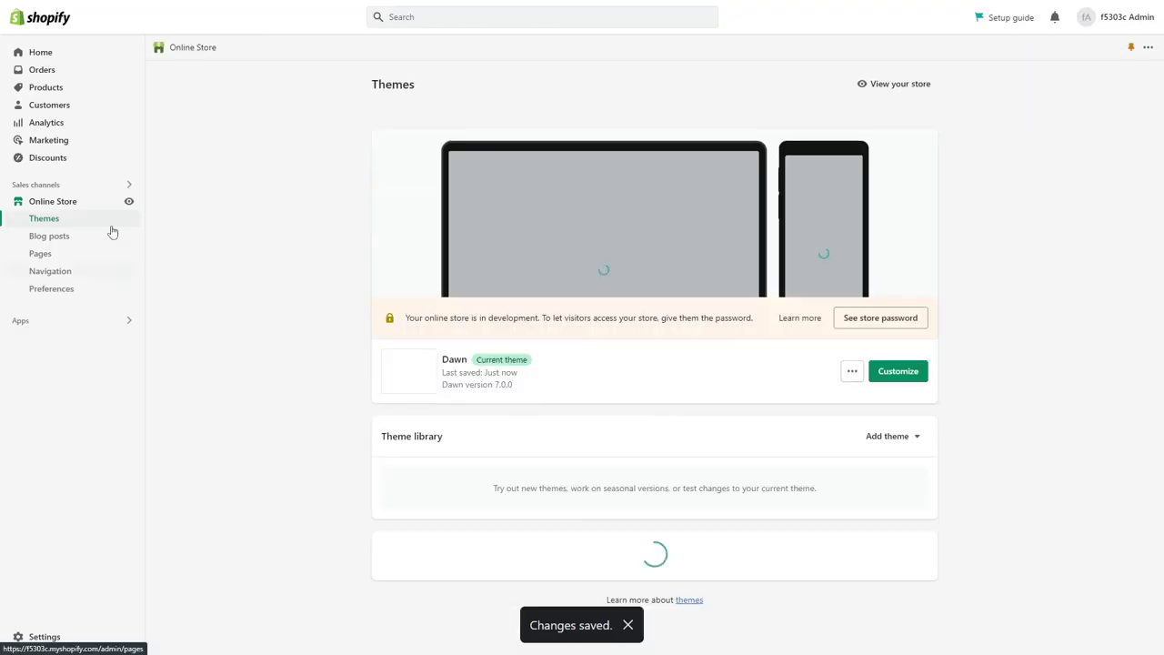
pyautogui.click(130, 201)
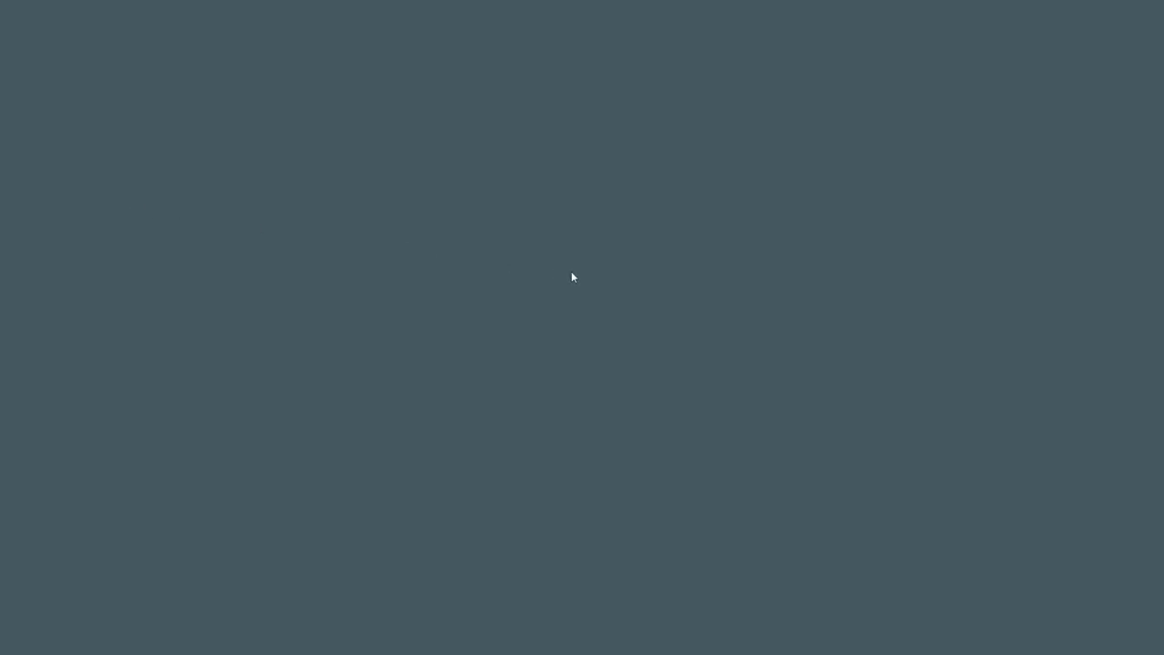